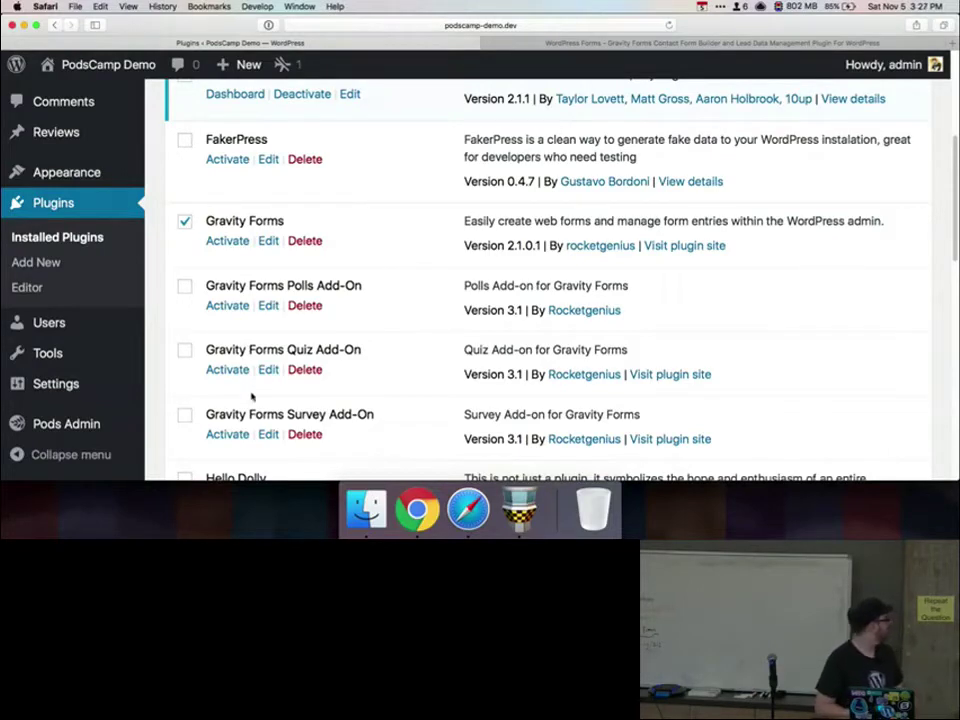
- Add the Pods Gravity Forms Add-On to the plugin selection with Gravity Forms and bulk-activate both plugins
{"action": "scroll", "coordinate": [251, 397], "scroll_direction": "down", "scroll_amount": 5}
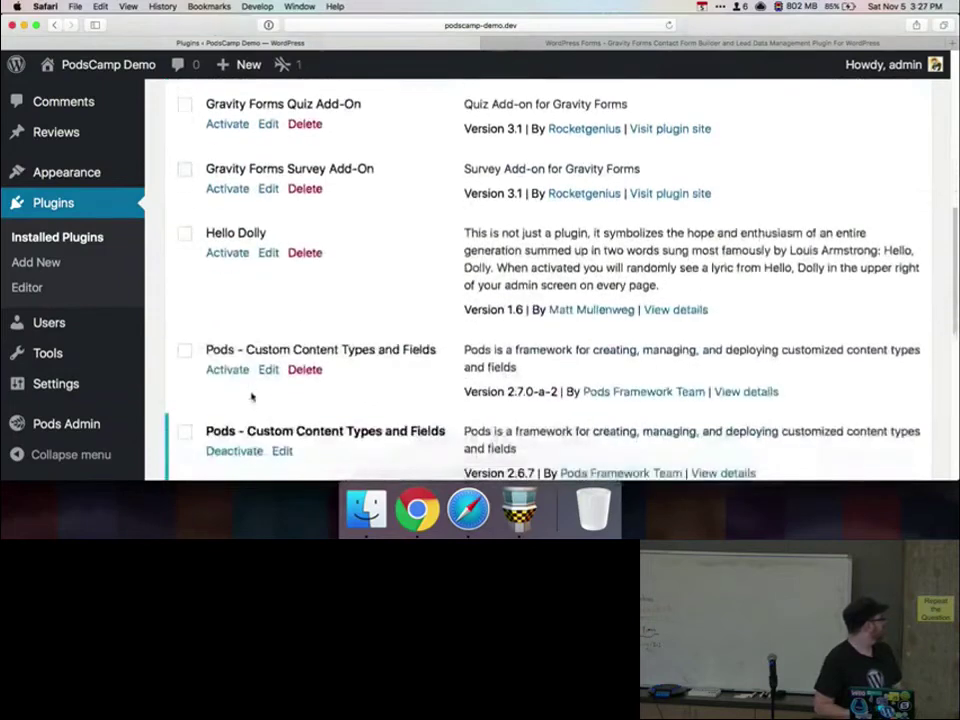
{"action": "scroll", "coordinate": [251, 398], "scroll_direction": "down", "scroll_amount": 3}
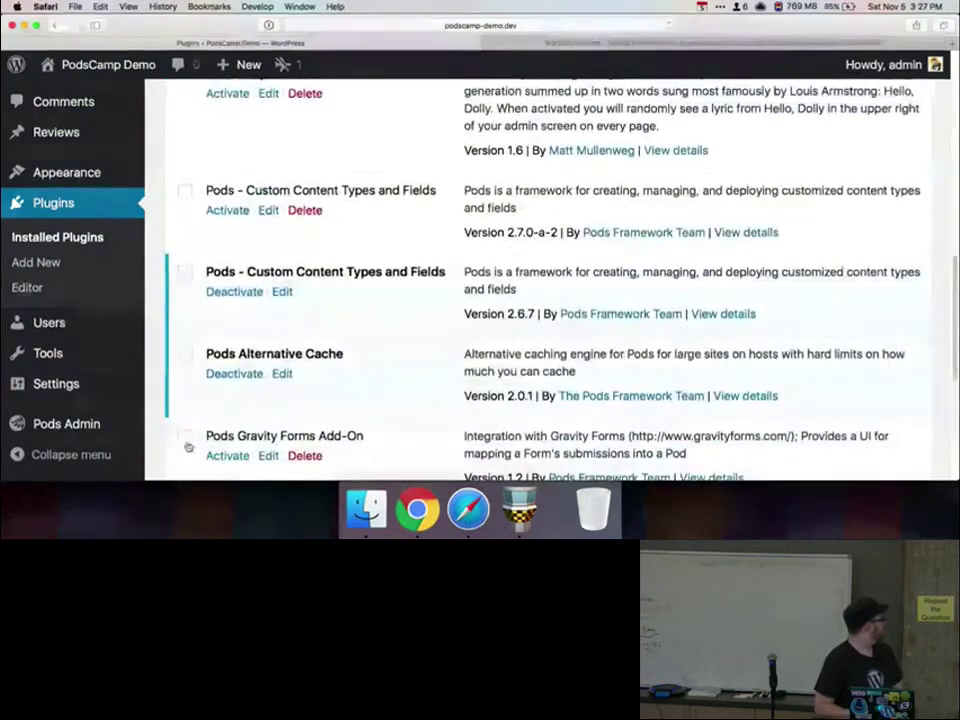
{"action": "left_click", "coordinate": [187, 443]}
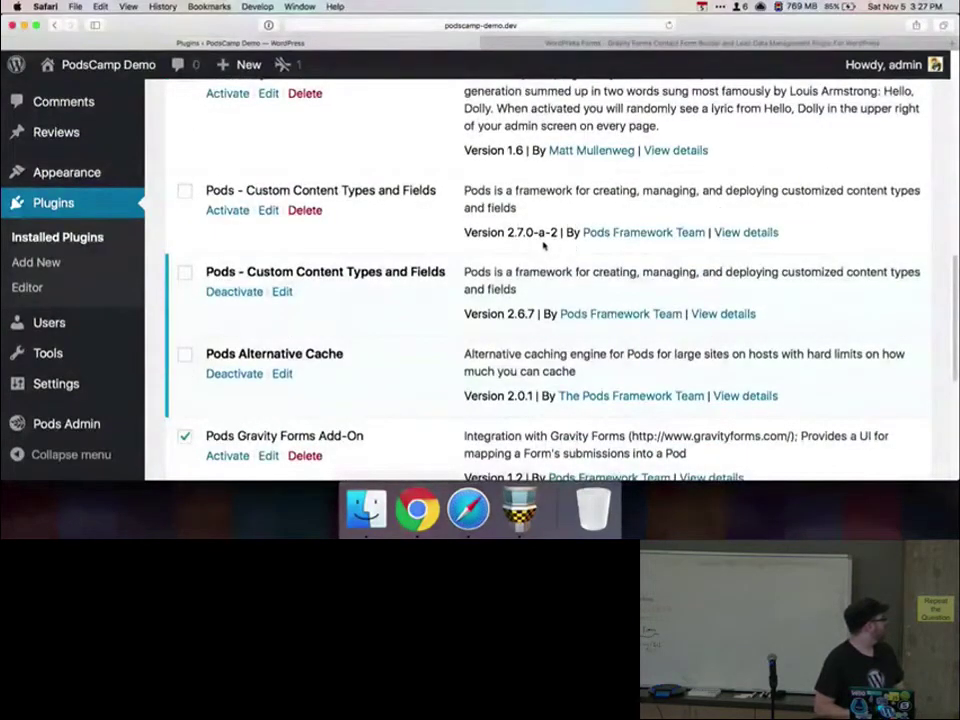
{"action": "scroll", "coordinate": [500, 222], "scroll_direction": "up", "scroll_amount": 15}
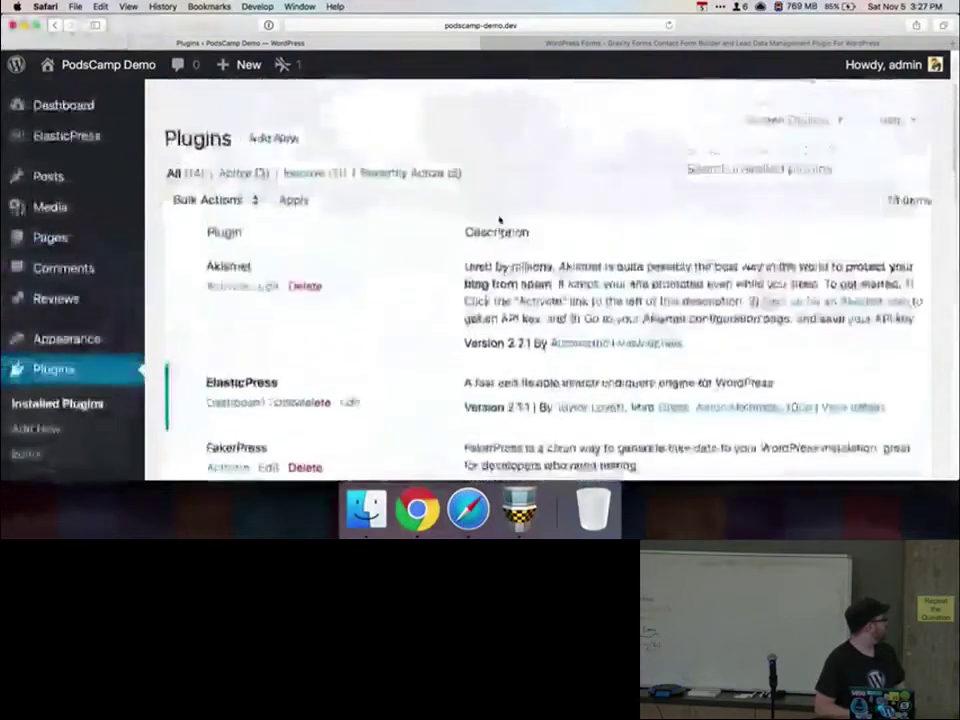
{"action": "left_click", "coordinate": [210, 172]}
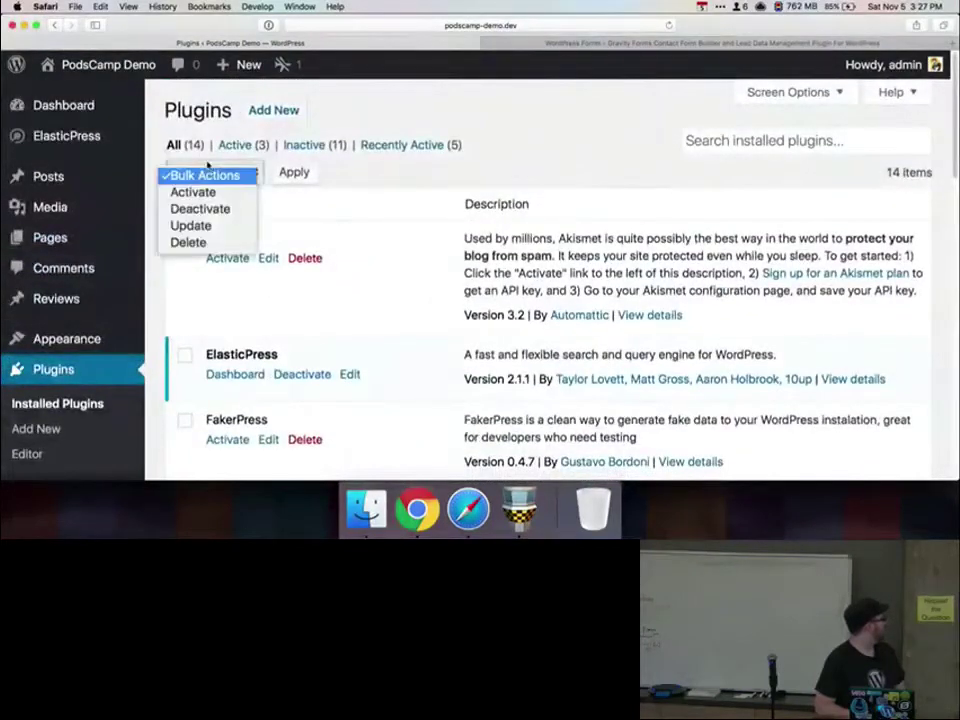
{"action": "left_click", "coordinate": [211, 193]}
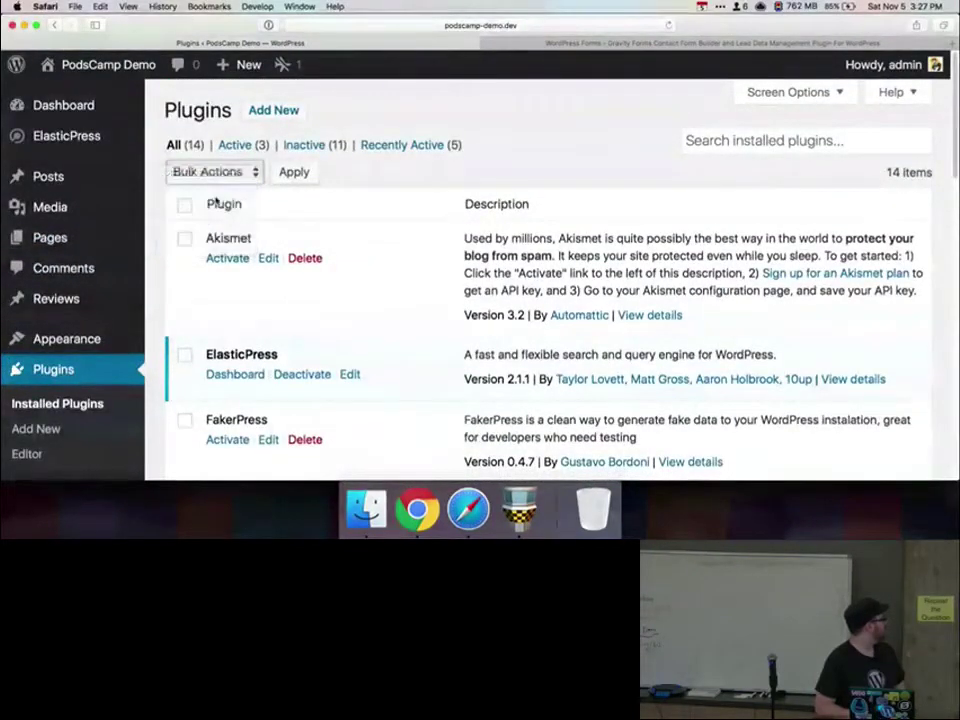
{"action": "left_click", "coordinate": [293, 174]}
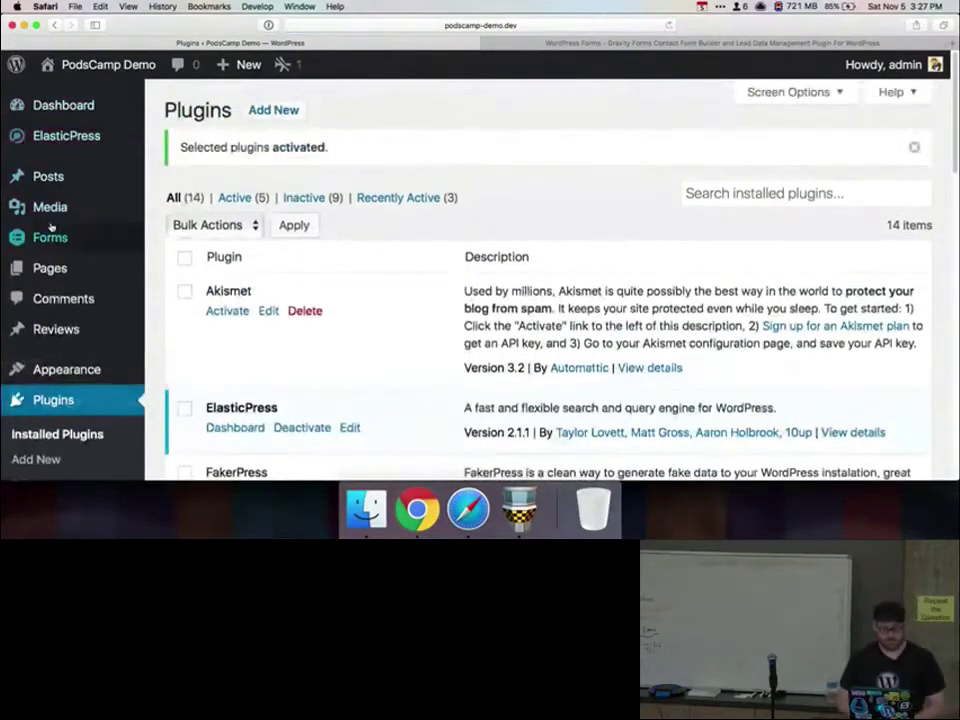
- Create a new form titled "Submit Review" in the site's forms section
{"action": "left_click", "coordinate": [50, 228]}
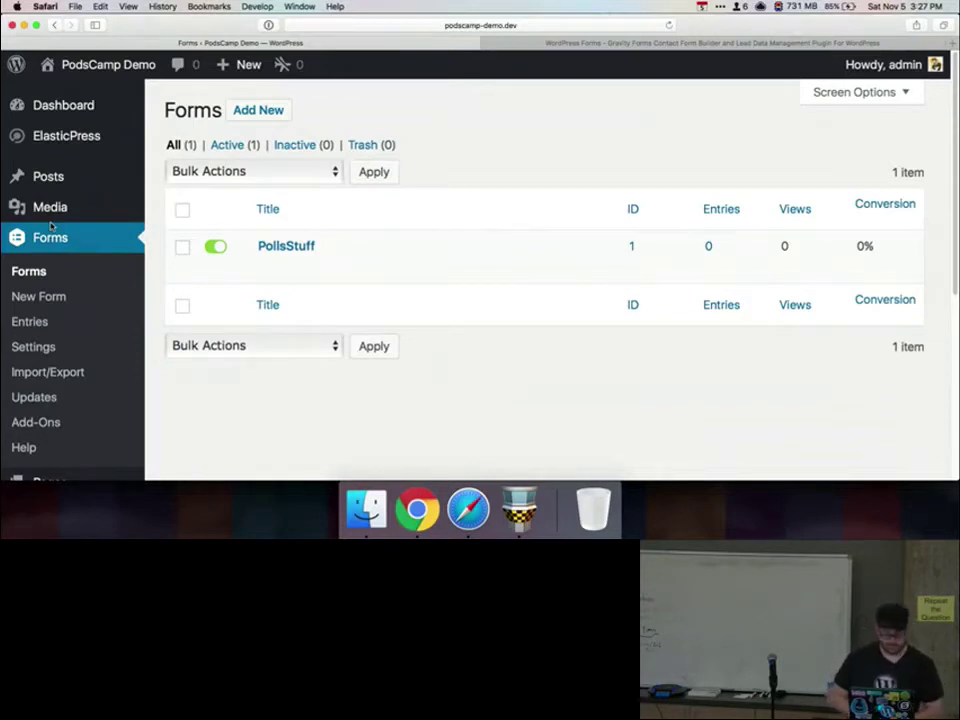
{"action": "left_click", "coordinate": [270, 113]}
{"action": "type", "text": "Revi"}
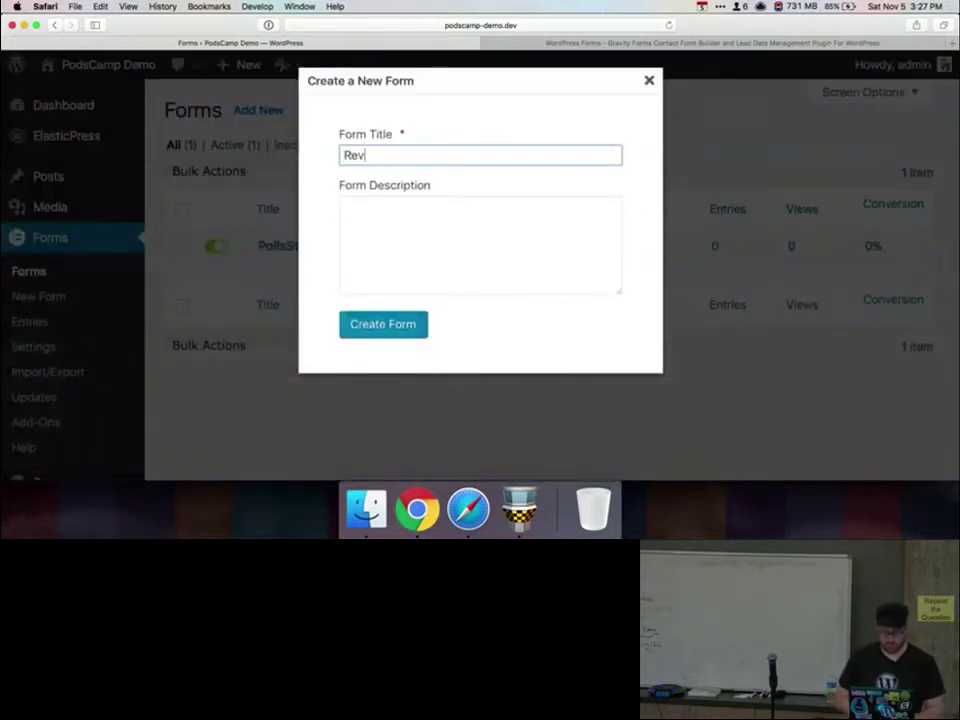
{"action": "key", "text": "super+a"}
{"action": "type", "text": "Submit Review"}
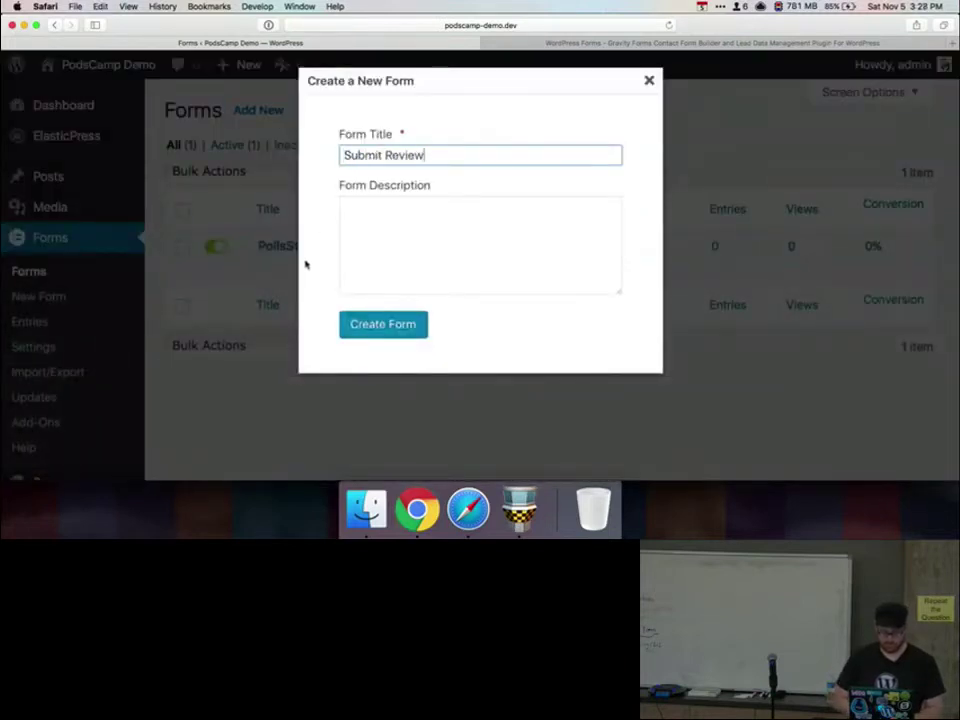
{"action": "left_click", "coordinate": [369, 324]}
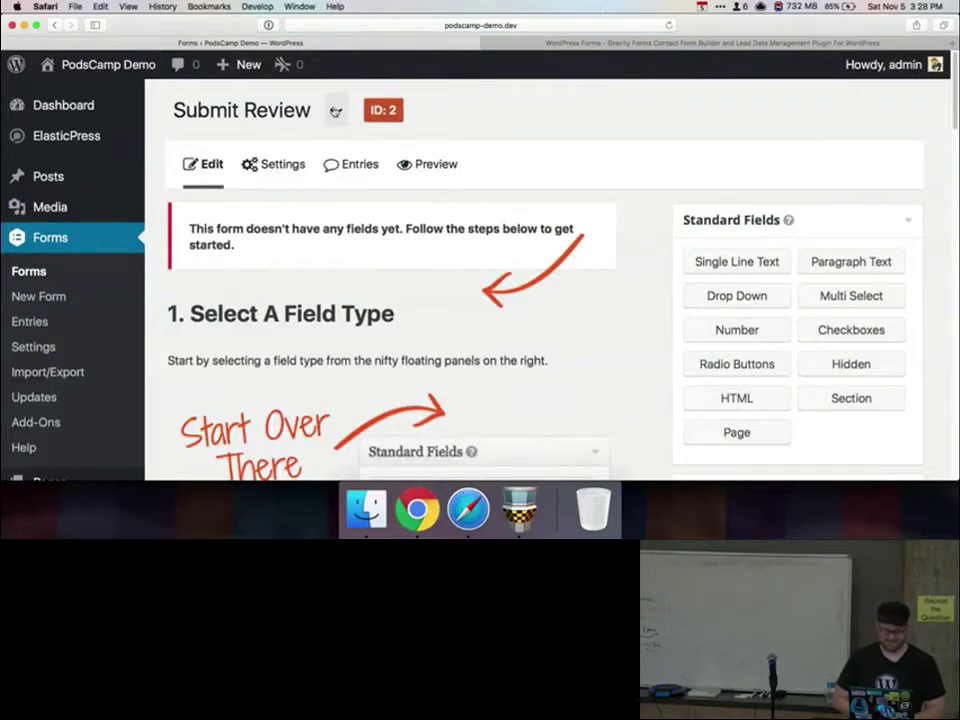
{"action": "left_click", "coordinate": [336, 111]}
{"action": "left_click", "coordinate": [439, 105]}
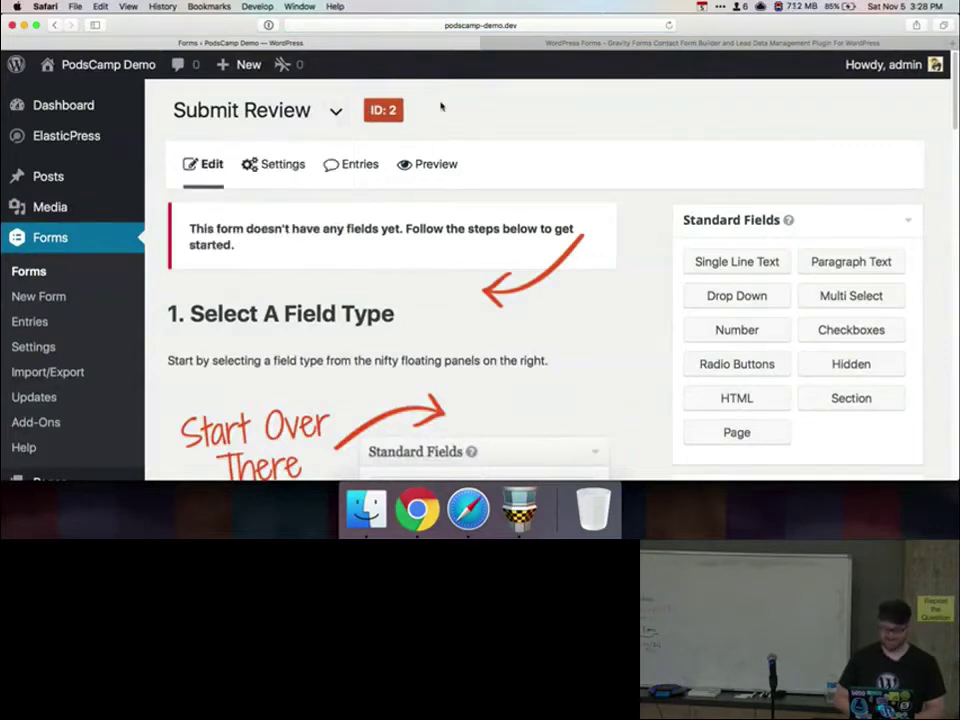
- Add a Single Line Text field labelled "Review Title" to the form and make it required
{"action": "scroll", "coordinate": [640, 159], "scroll_direction": "down", "scroll_amount": 2}
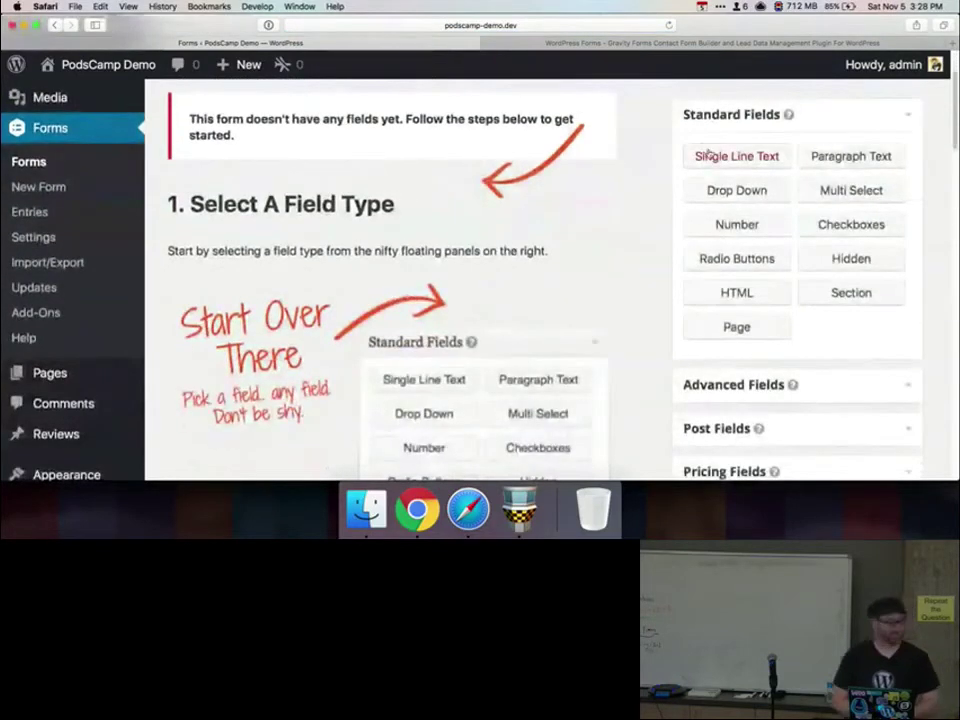
{"action": "left_click", "coordinate": [708, 155]}
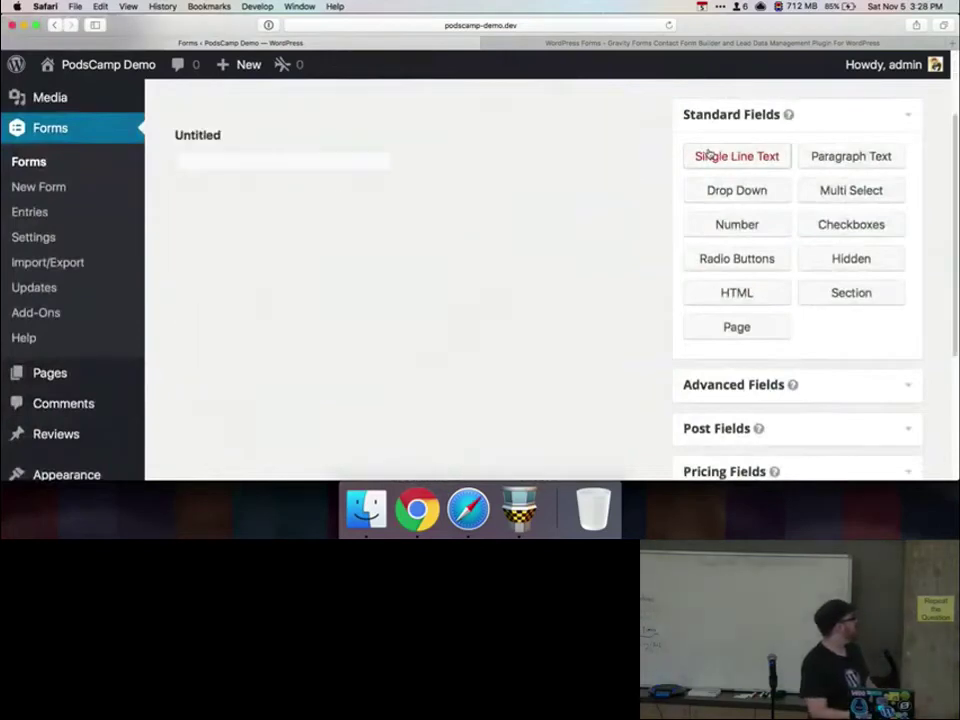
{"action": "left_click", "coordinate": [362, 139]}
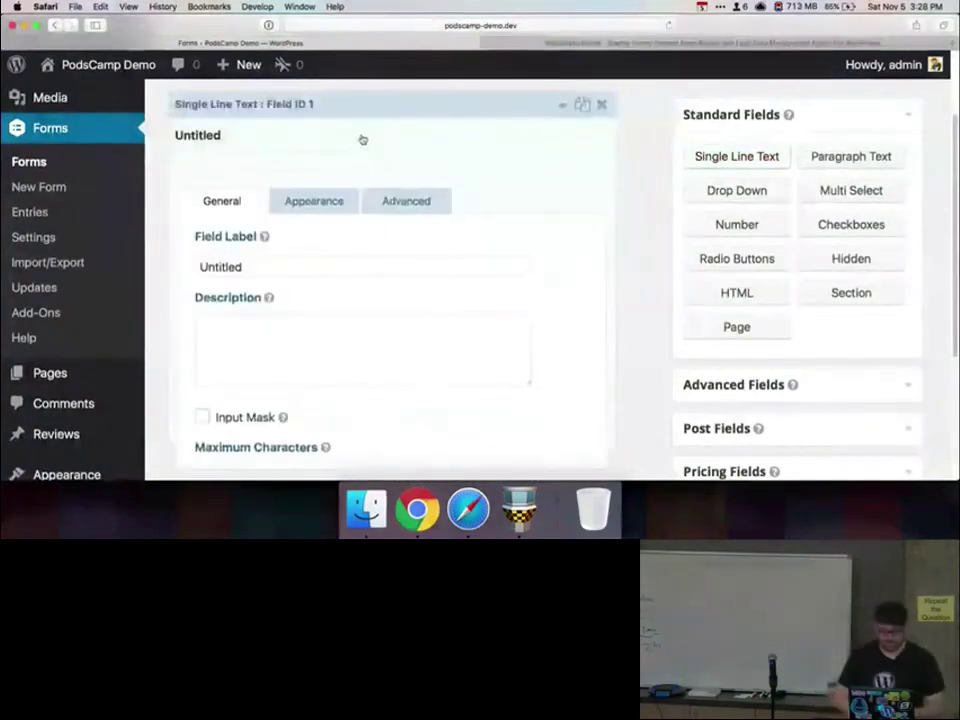
{"action": "double_click", "coordinate": [343, 270]}
{"action": "type", "text": "Review Title"}
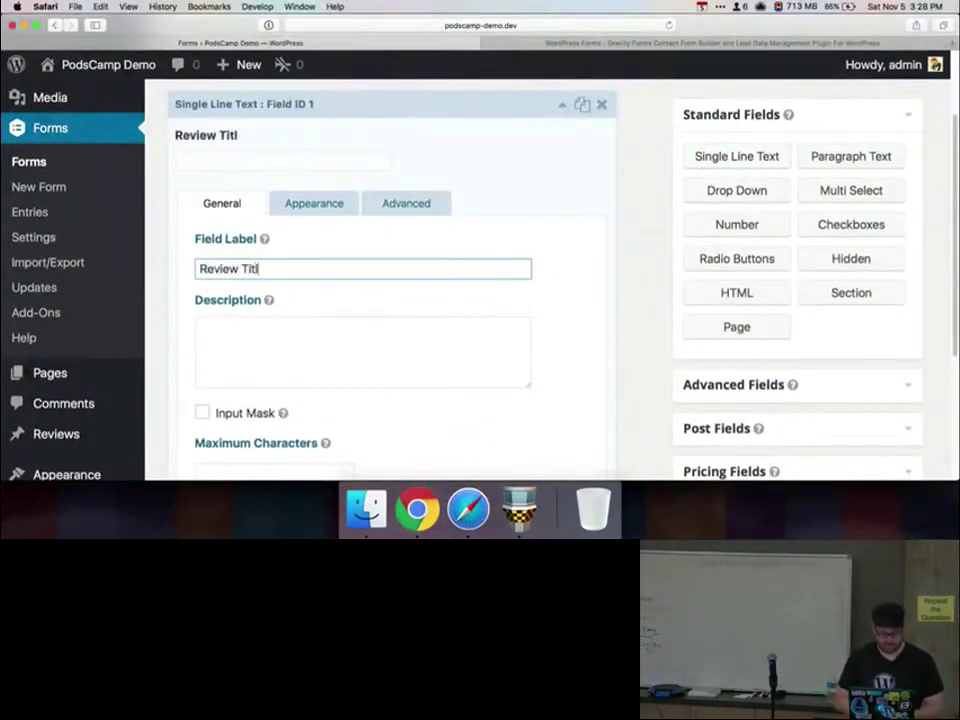
{"action": "scroll", "coordinate": [380, 280], "scroll_direction": "down", "scroll_amount": 3}
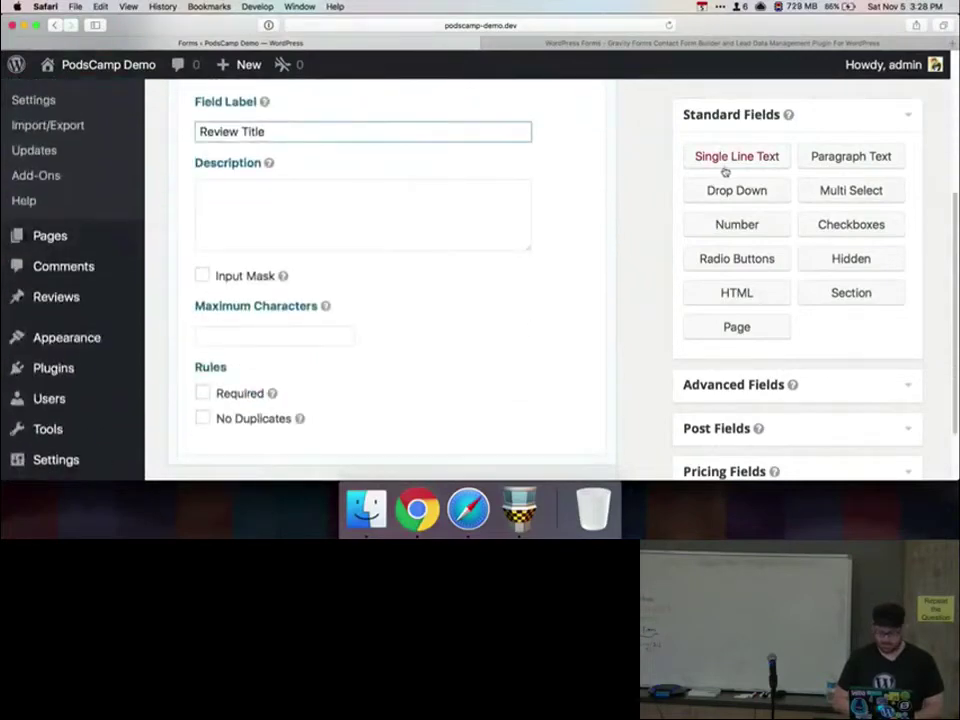
{"action": "left_click", "coordinate": [240, 394]}
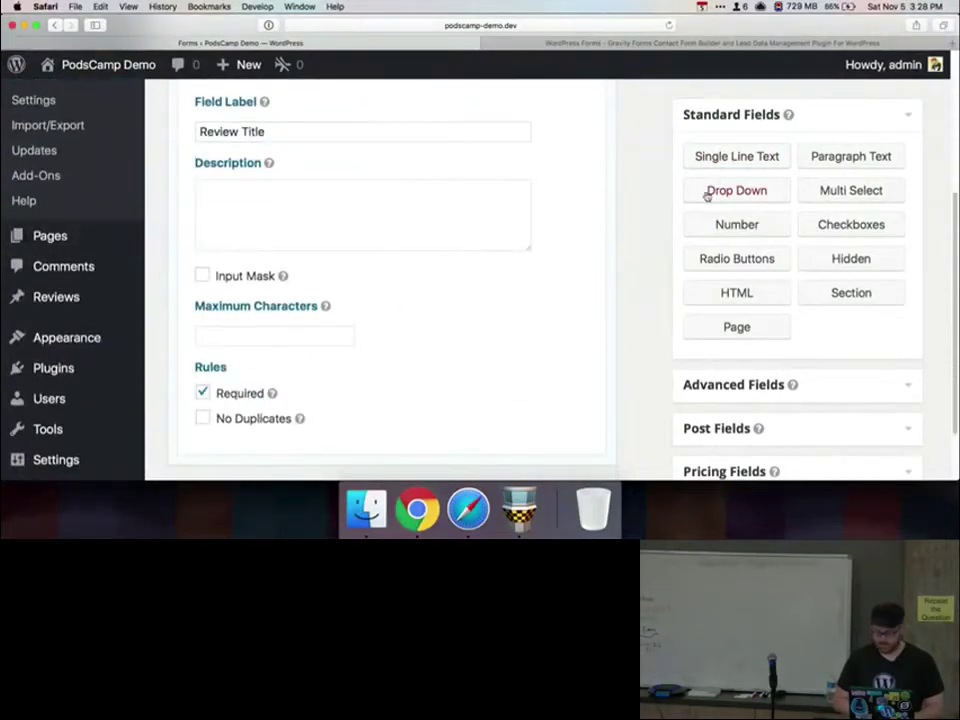
- Add a Paragraph Text field labelled "Review Content" to the form and make it required
{"action": "left_click", "coordinate": [832, 170]}
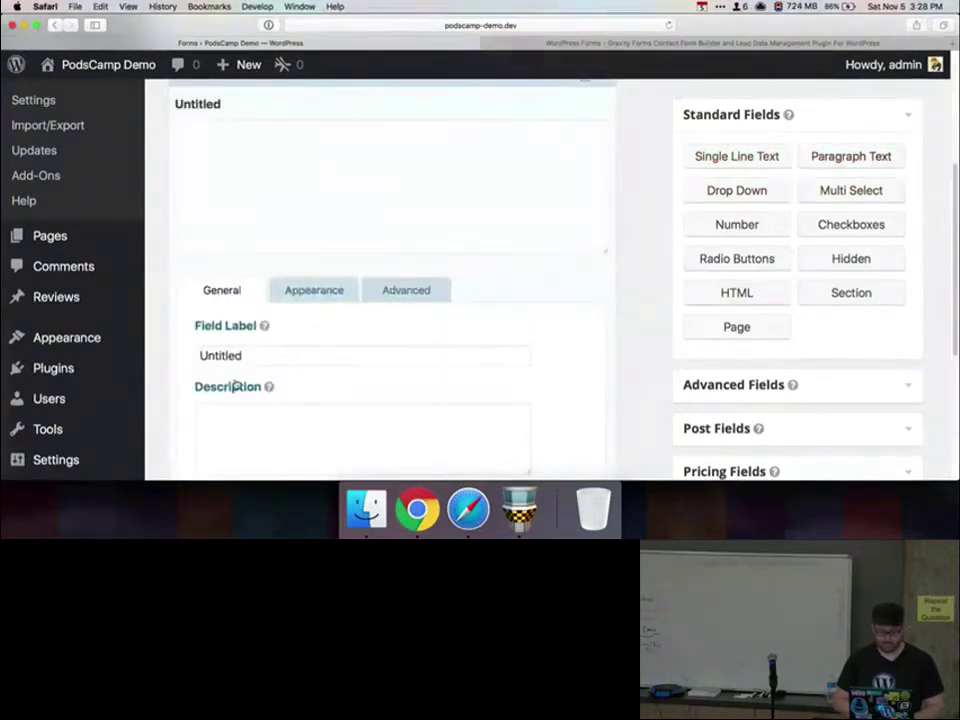
{"action": "left_click", "coordinate": [228, 356]}
{"action": "key", "text": "super+a"}
{"action": "type", "text": "Review Content"}
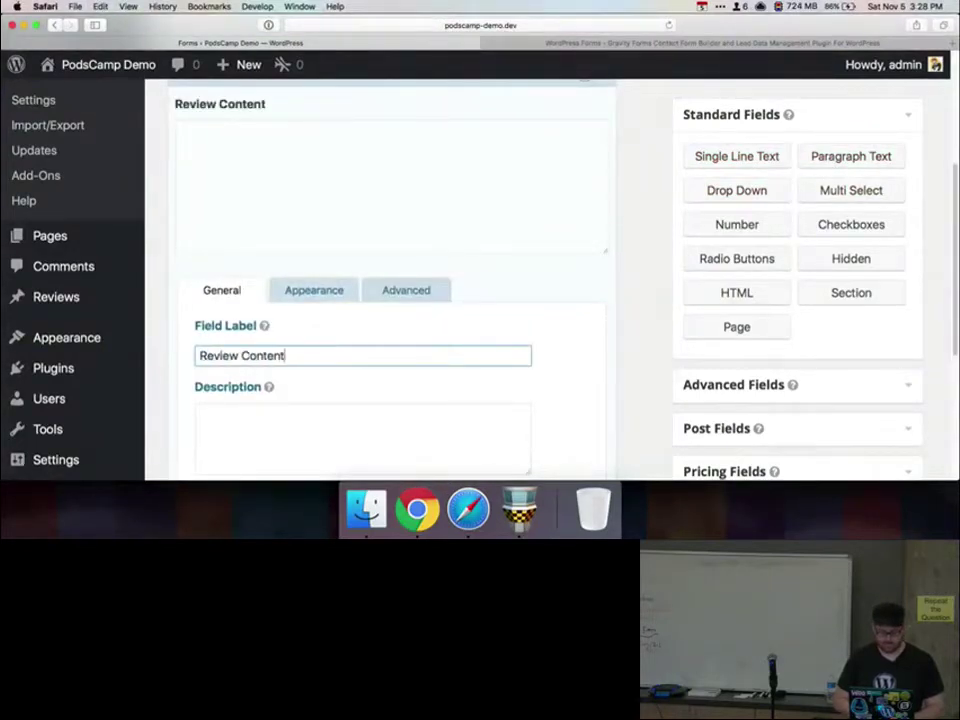
{"action": "scroll", "coordinate": [380, 300], "scroll_direction": "down", "scroll_amount": 5}
{"action": "mouse_move", "coordinate": [141, 357]}
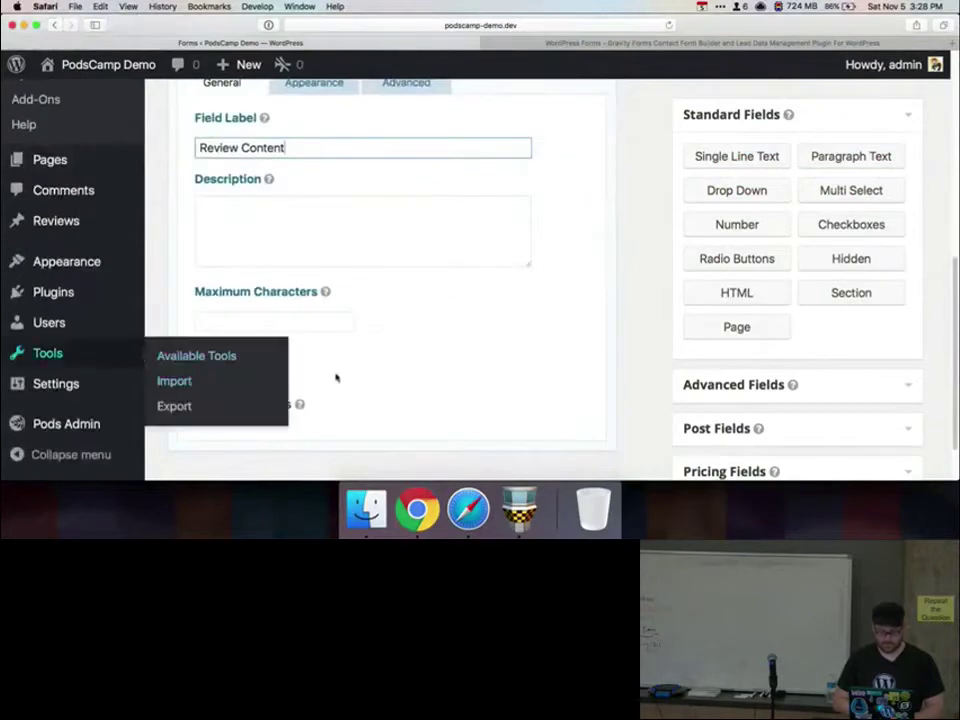
{"action": "left_click", "coordinate": [203, 378]}
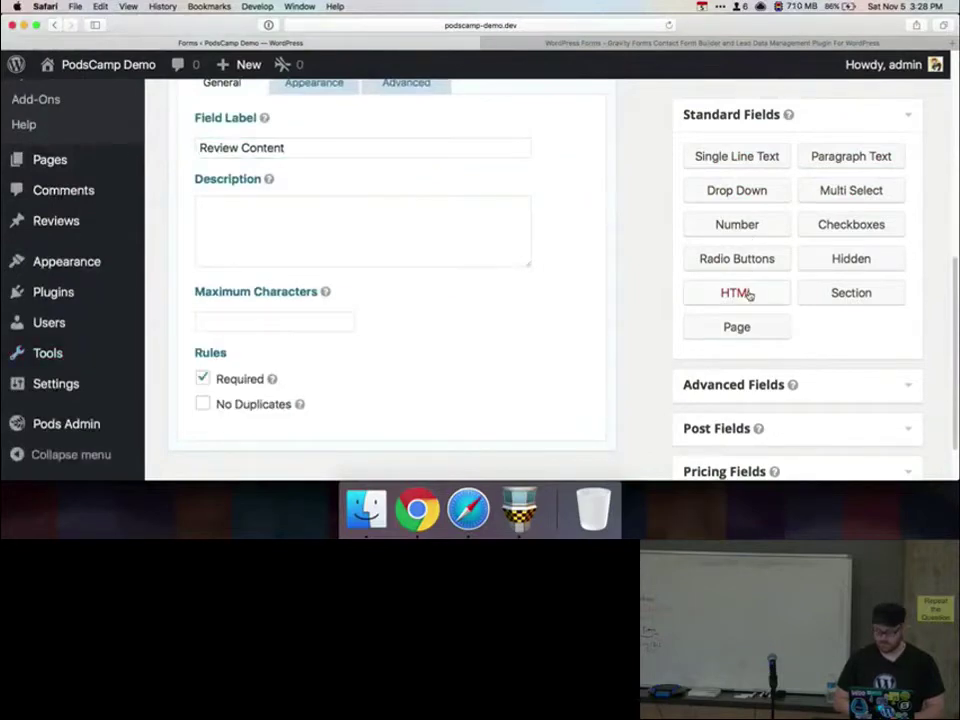
- Add another Single Line Text field below the review content and label it "Topic"
{"action": "scroll", "coordinate": [748, 294], "scroll_direction": "down", "scroll_amount": 2}
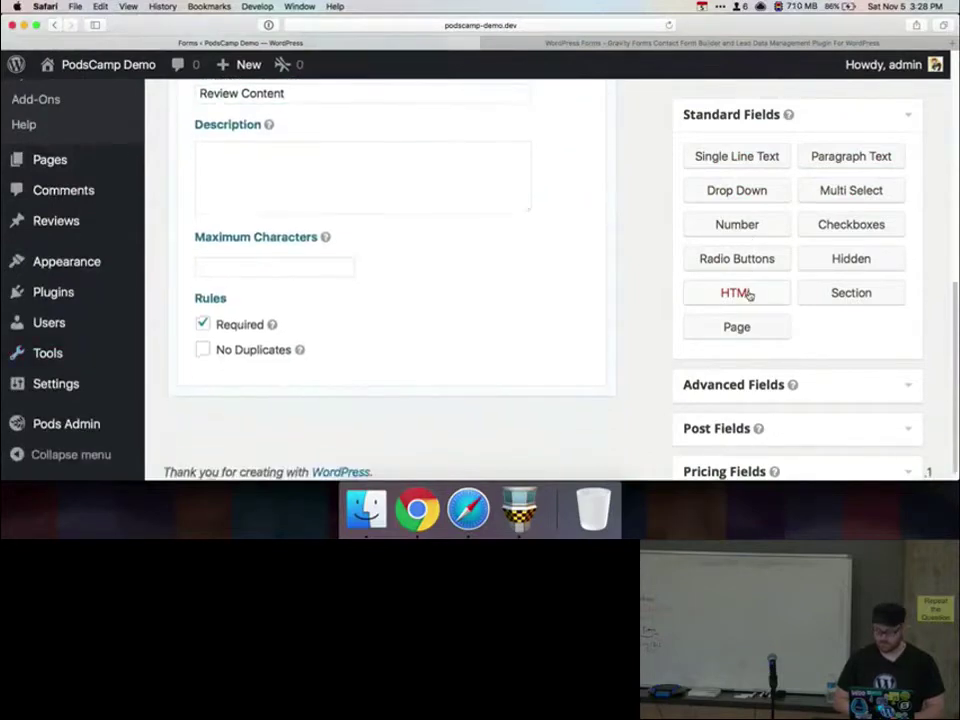
{"action": "left_click", "coordinate": [769, 156]}
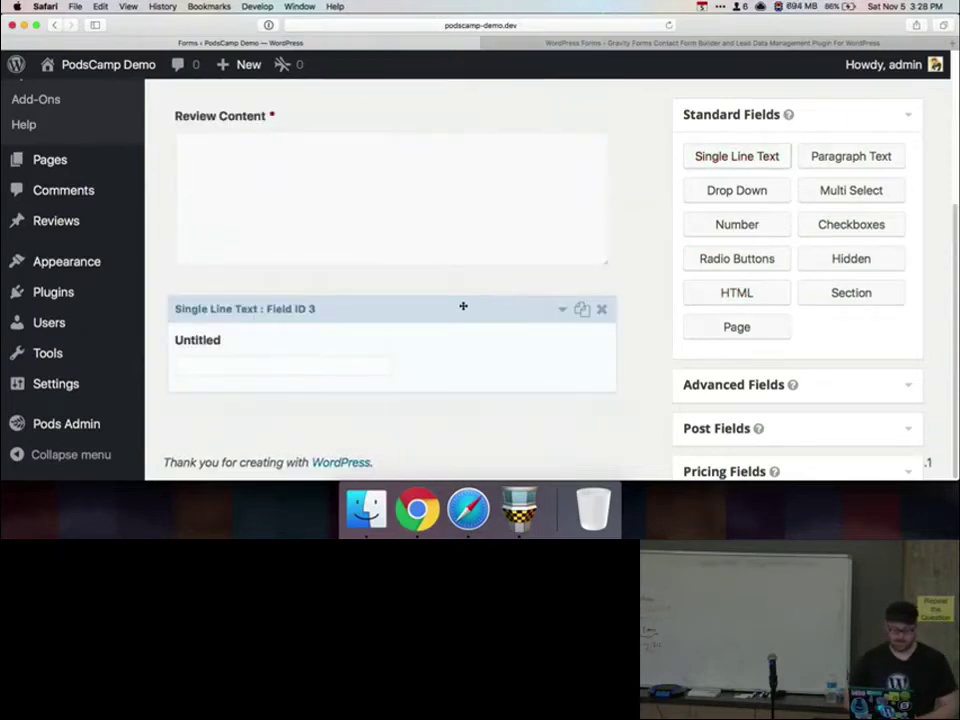
{"action": "left_click", "coordinate": [242, 358]}
{"action": "scroll", "coordinate": [242, 362], "scroll_direction": "down", "scroll_amount": 5}
{"action": "left_click", "coordinate": [242, 364]}
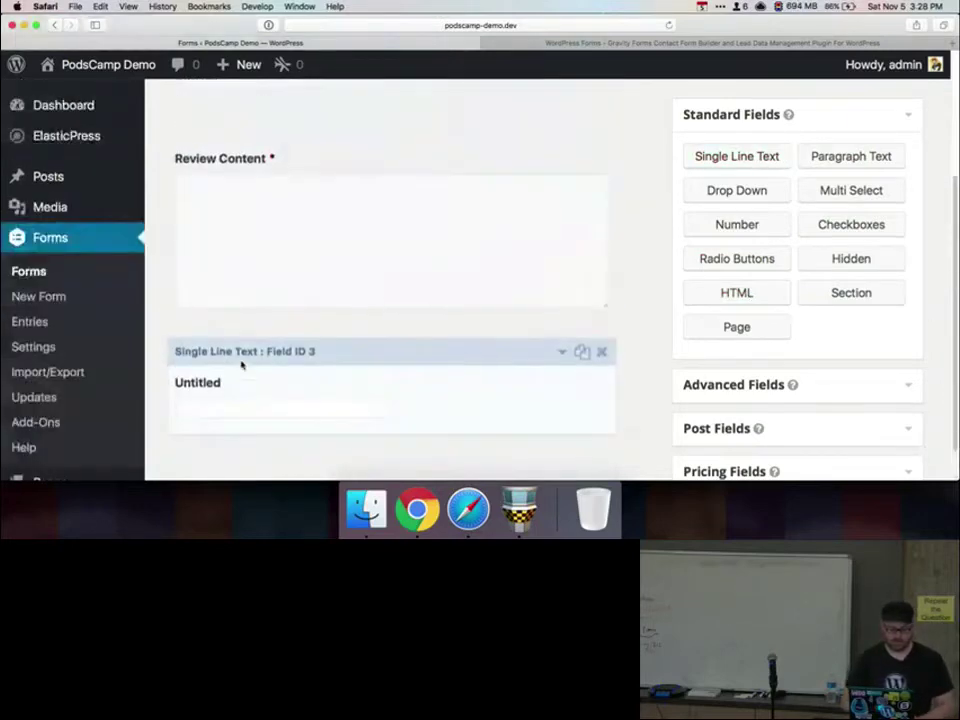
{"action": "left_click", "coordinate": [242, 364]}
{"action": "scroll", "coordinate": [242, 364], "scroll_direction": "down", "scroll_amount": 5}
{"action": "double_click", "coordinate": [240, 284]}
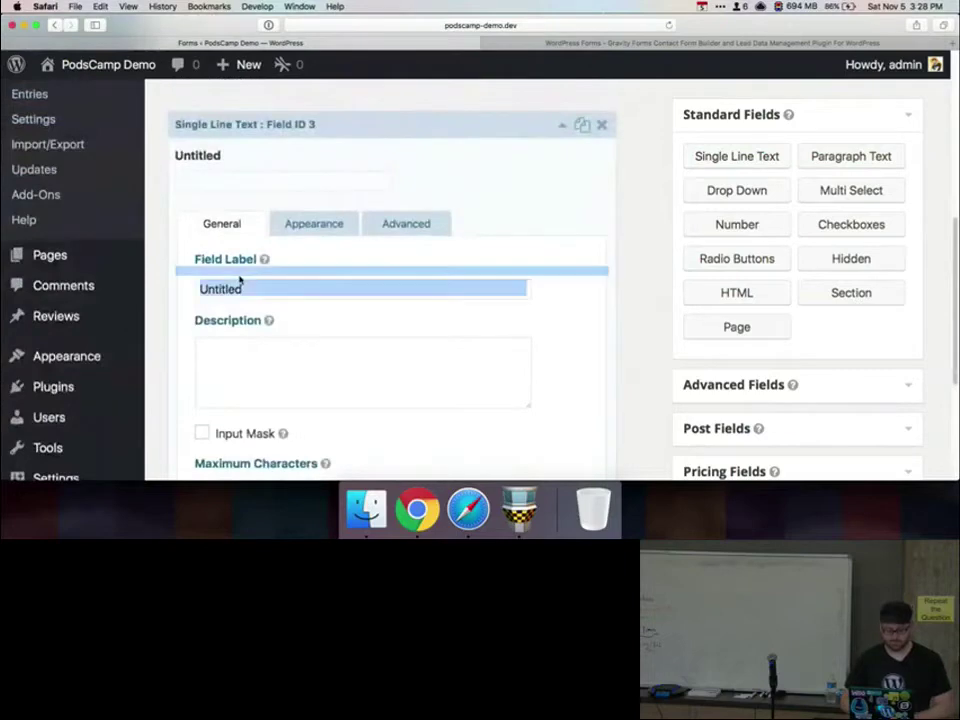
{"action": "type", "text": "Topic"}
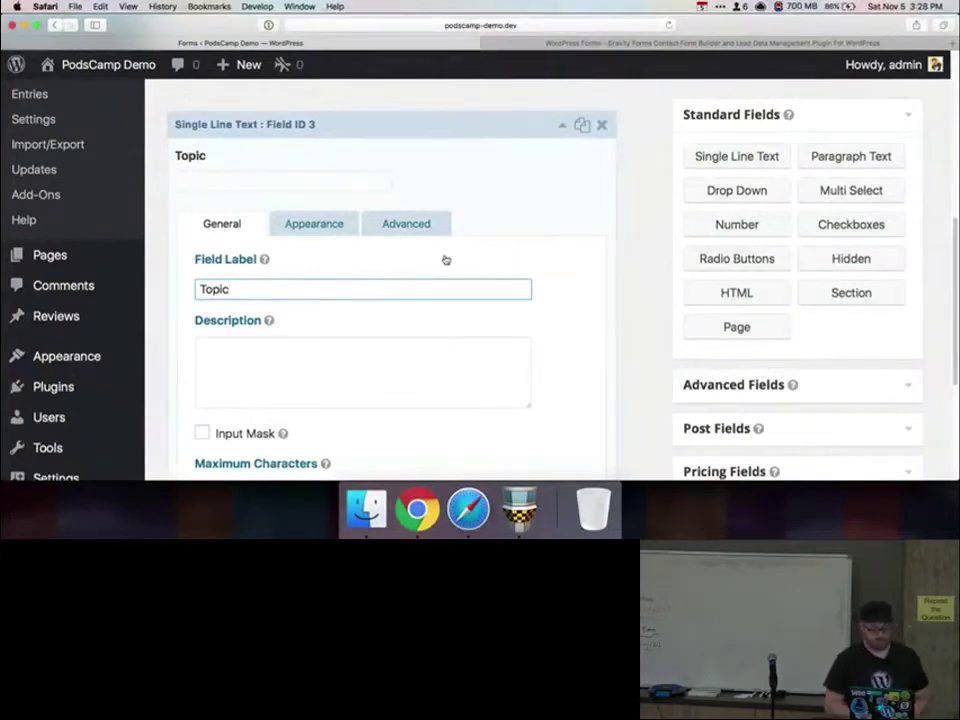
- Save the Submit Review form with its new fields by updating it
{"action": "scroll", "coordinate": [438, 333], "scroll_direction": "down", "scroll_amount": 4}
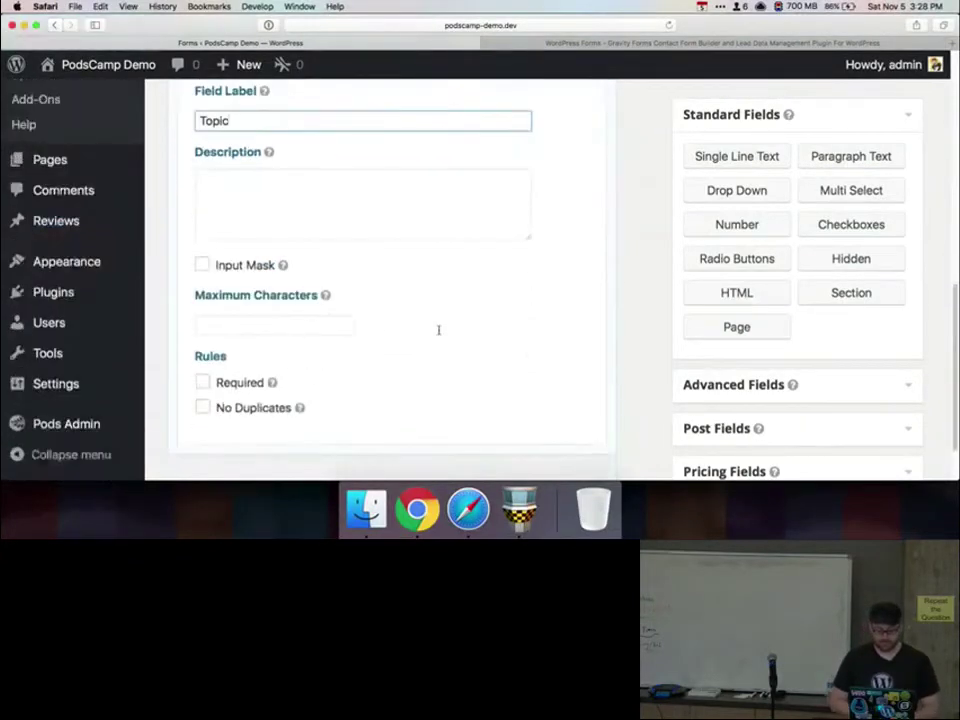
{"action": "scroll", "coordinate": [213, 357], "scroll_direction": "down", "scroll_amount": 2}
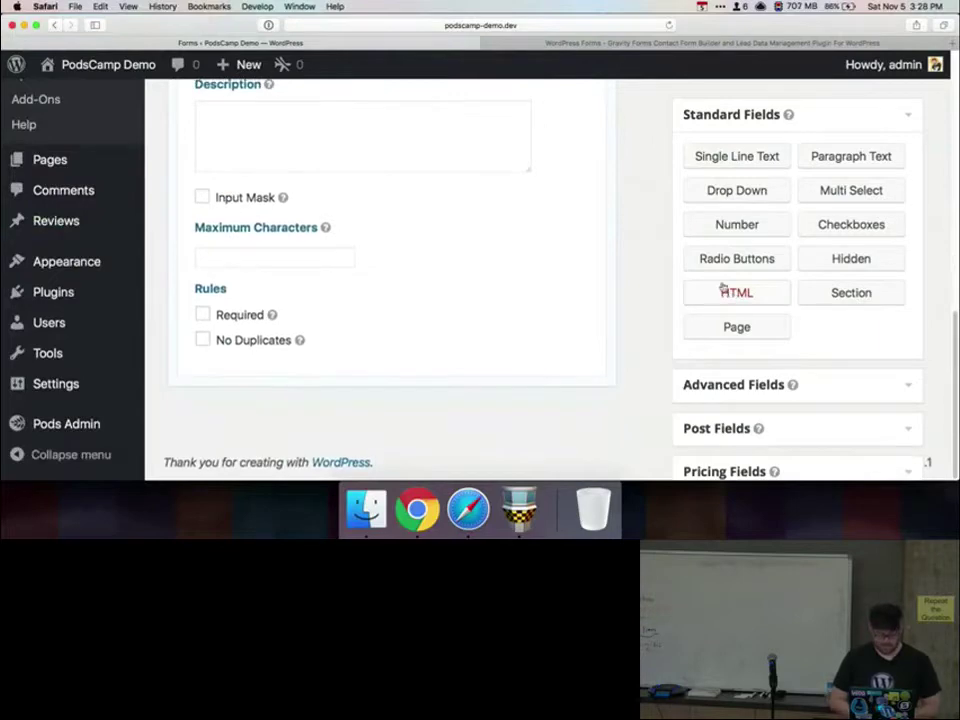
{"action": "key", "text": "super+0"}
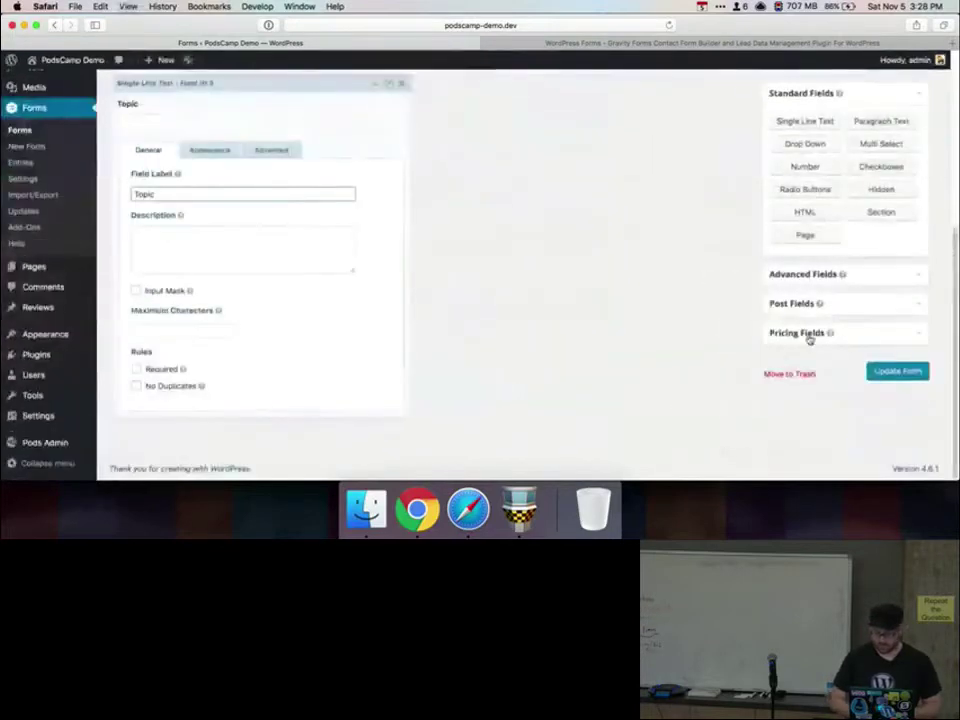
{"action": "left_click", "coordinate": [889, 373]}
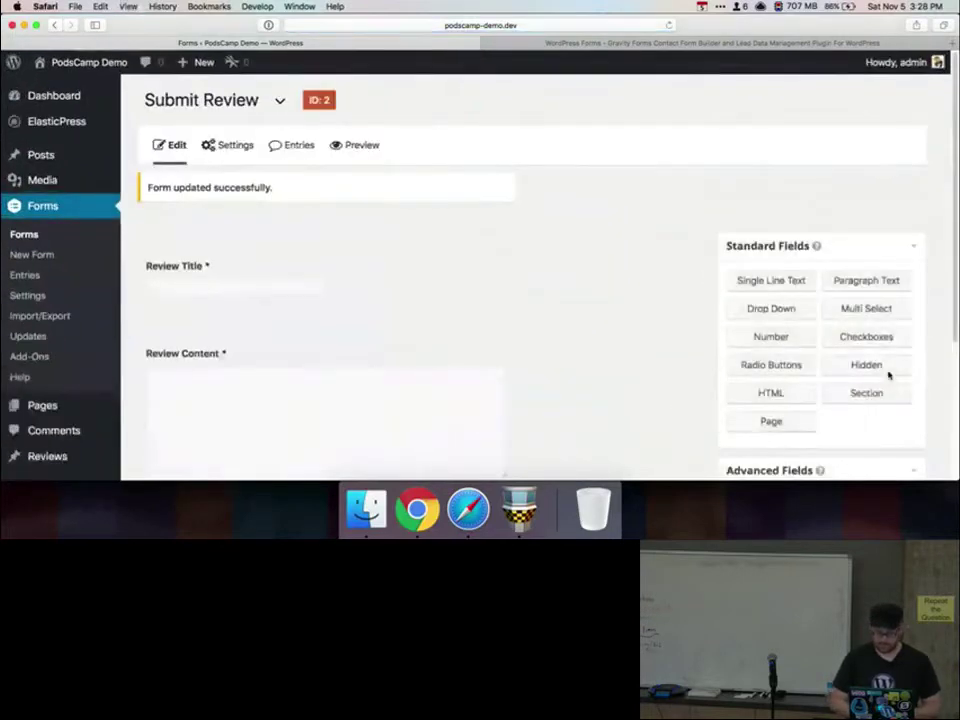
- Open the Pods feed settings of the Submit Review form
{"action": "key", "text": "super+equal"}
{"action": "key", "text": "super+equal"}
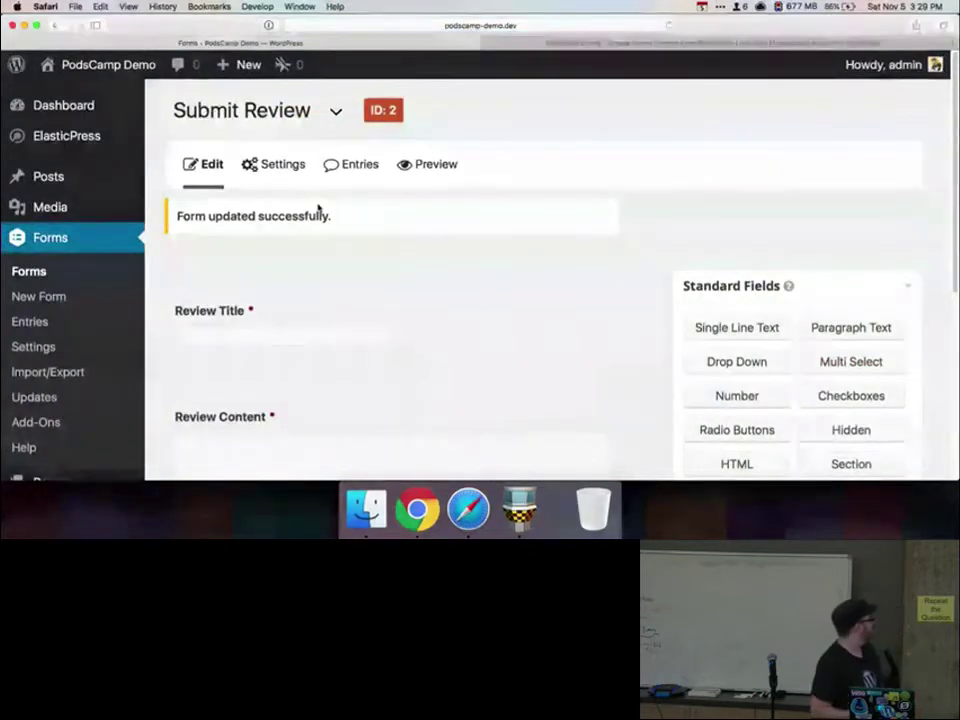
{"action": "scroll", "coordinate": [318, 208], "scroll_direction": "down", "scroll_amount": 5}
{"action": "scroll", "coordinate": [318, 208], "scroll_direction": "up", "scroll_amount": 5}
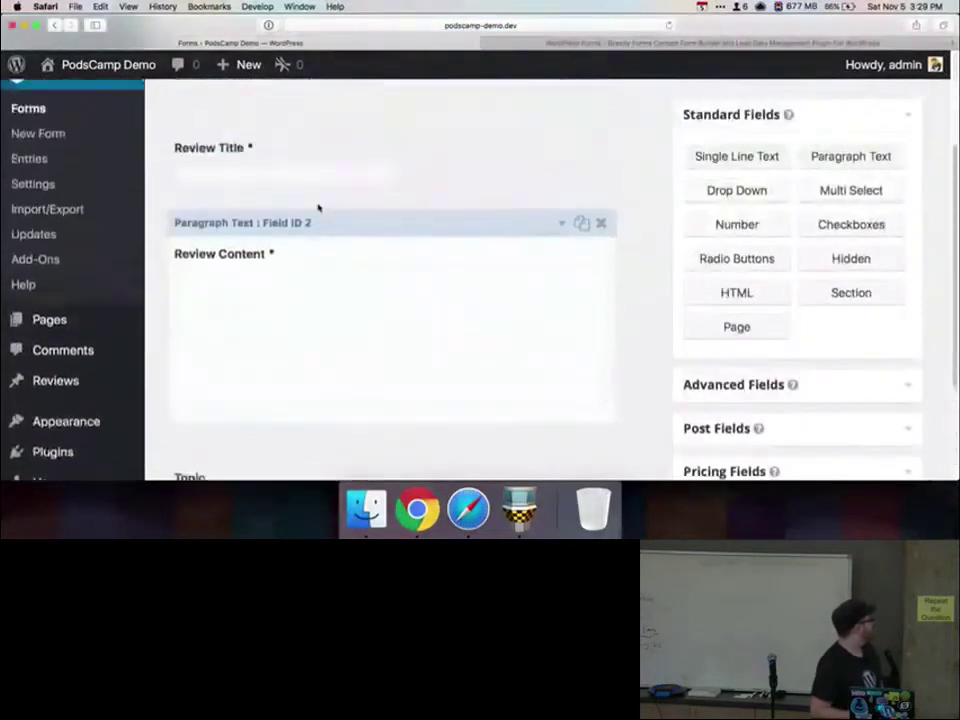
{"action": "mouse_move", "coordinate": [276, 171]}
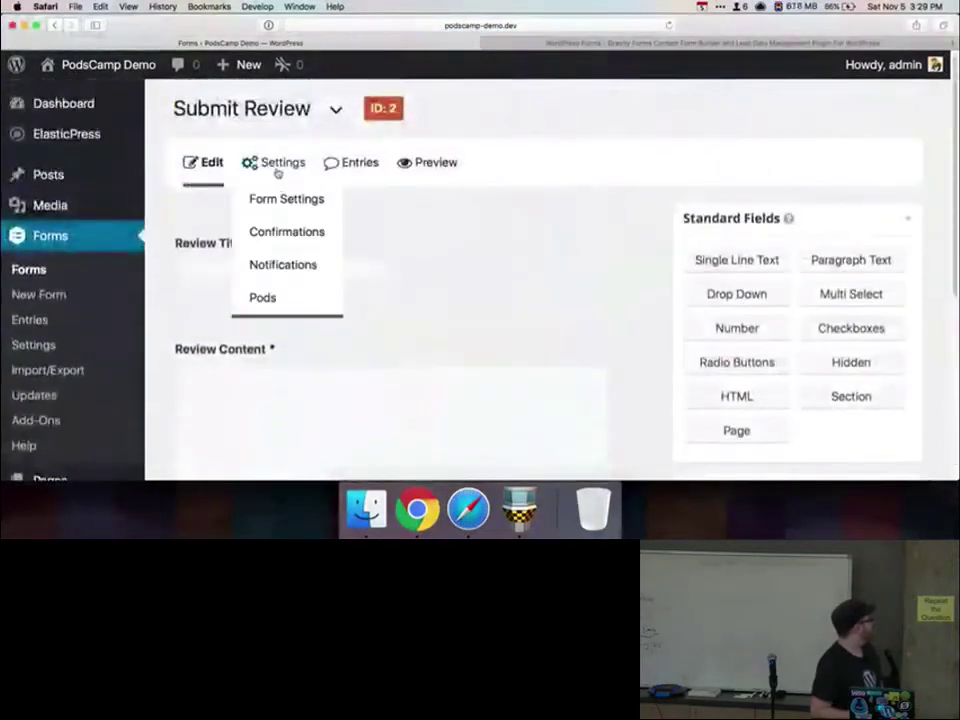
{"action": "left_click", "coordinate": [280, 300]}
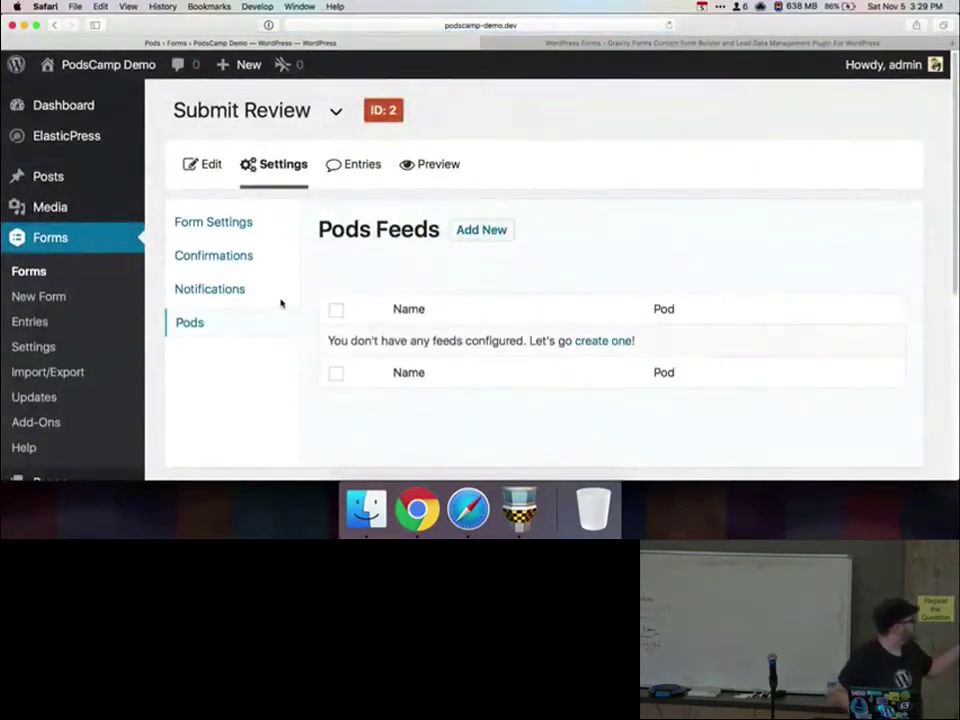
- Add a new Pods feed named "Submitting Review from Site" and connect it to the Reviews pod
{"action": "left_click", "coordinate": [457, 229]}
{"action": "scroll", "coordinate": [455, 234], "scroll_direction": "down", "scroll_amount": 3}
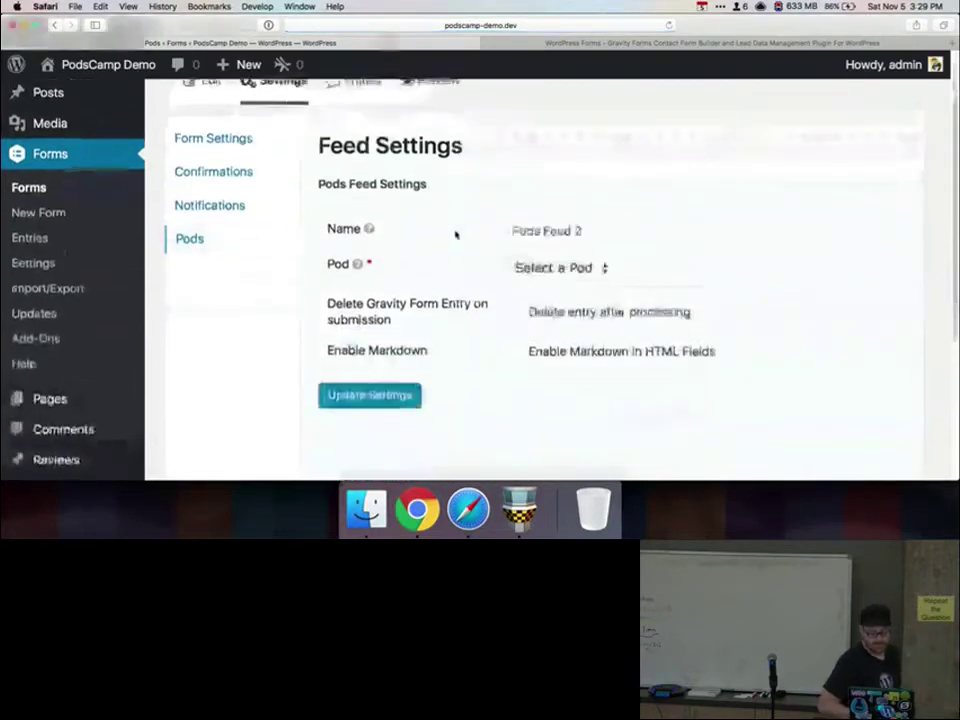
{"action": "triple_click", "coordinate": [562, 213]}
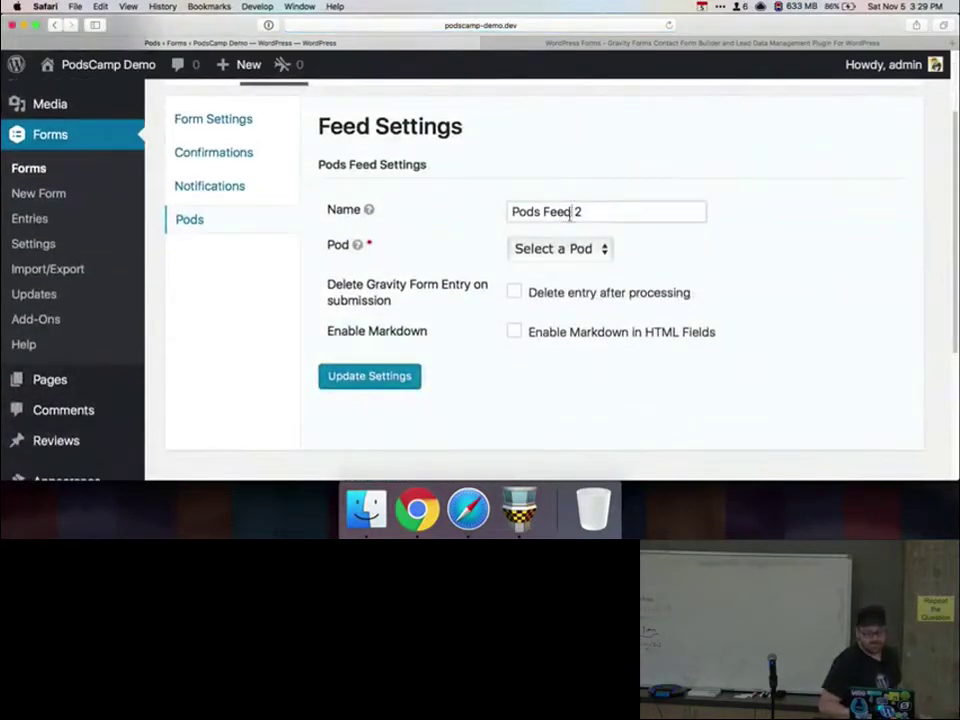
{"action": "type", "text": "Sub"}
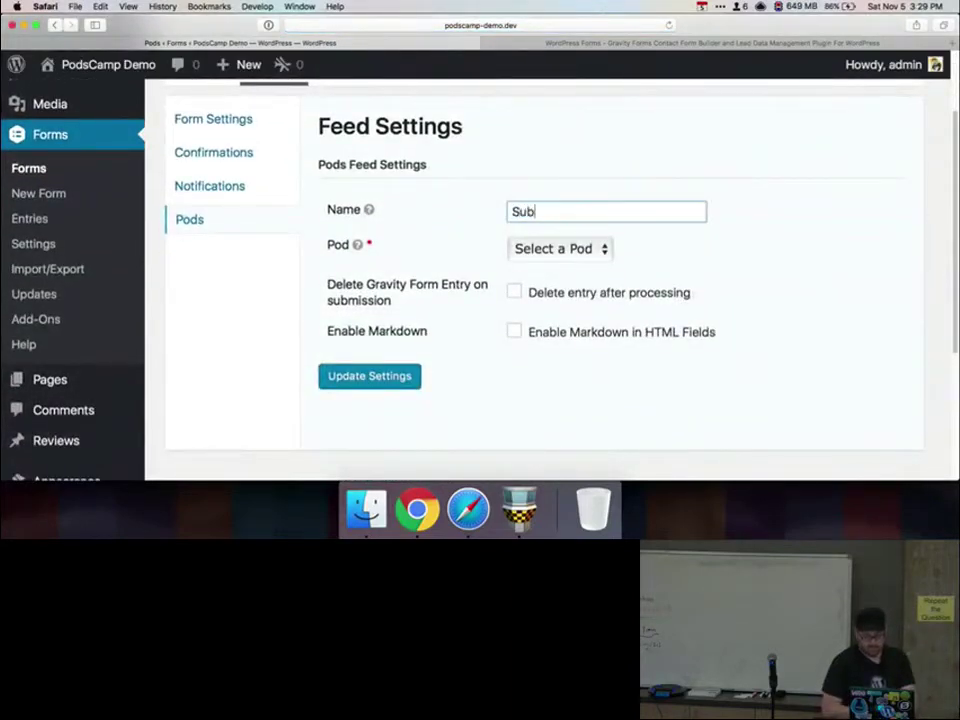
{"action": "type", "text": "mitting Review from Site"}
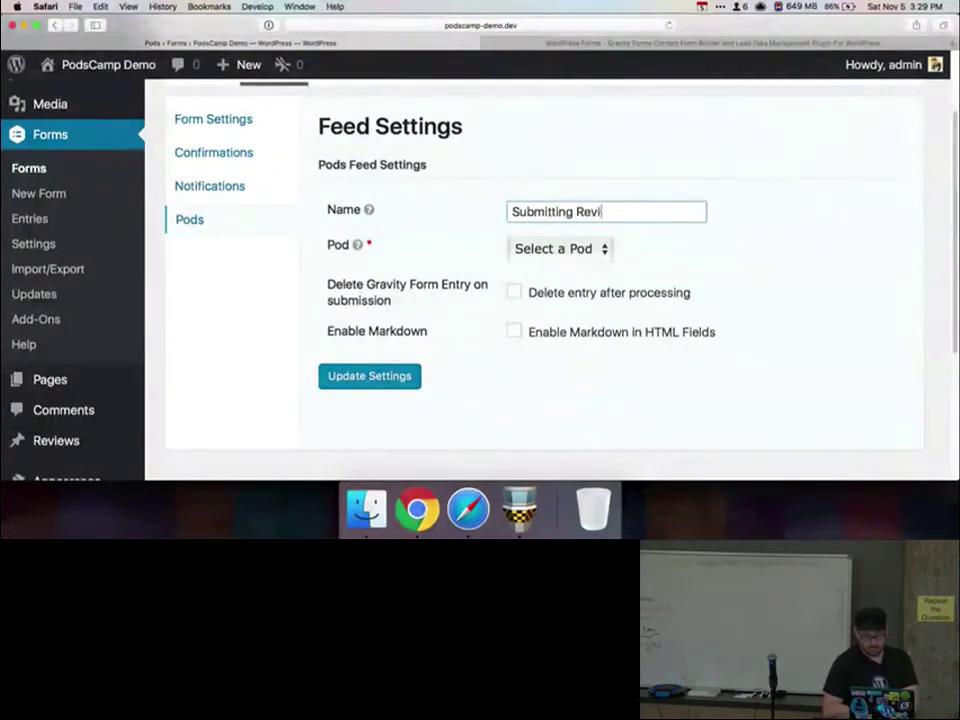
{"action": "left_click", "coordinate": [558, 257]}
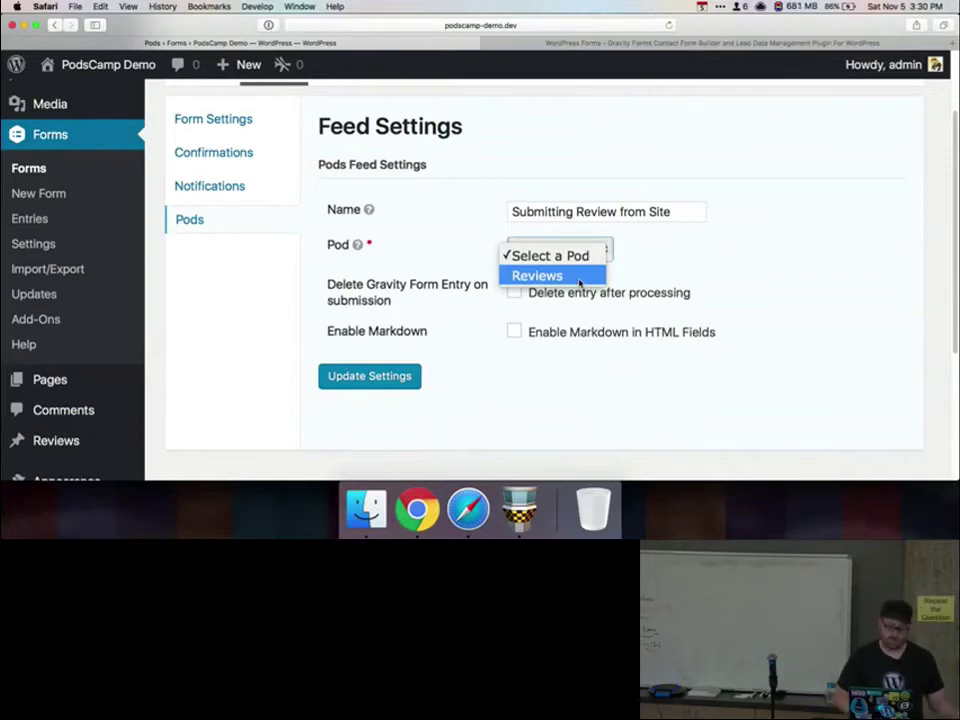
{"action": "left_click", "coordinate": [579, 281]}
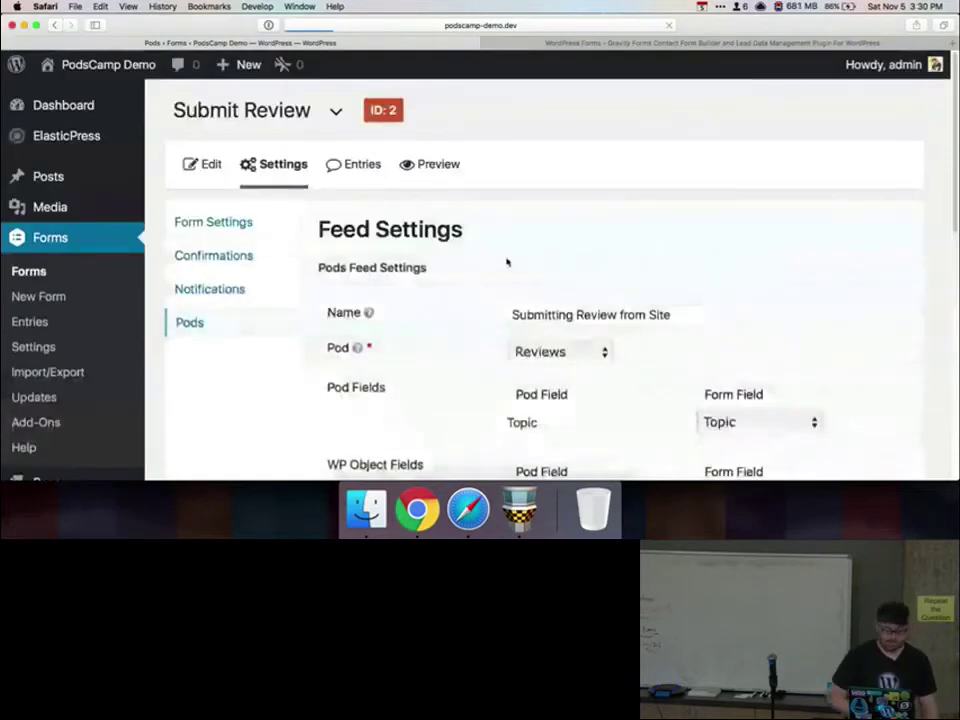
- Map the Topic pod field to the form's Topic field
{"action": "scroll", "coordinate": [489, 281], "scroll_direction": "down", "scroll_amount": 5}
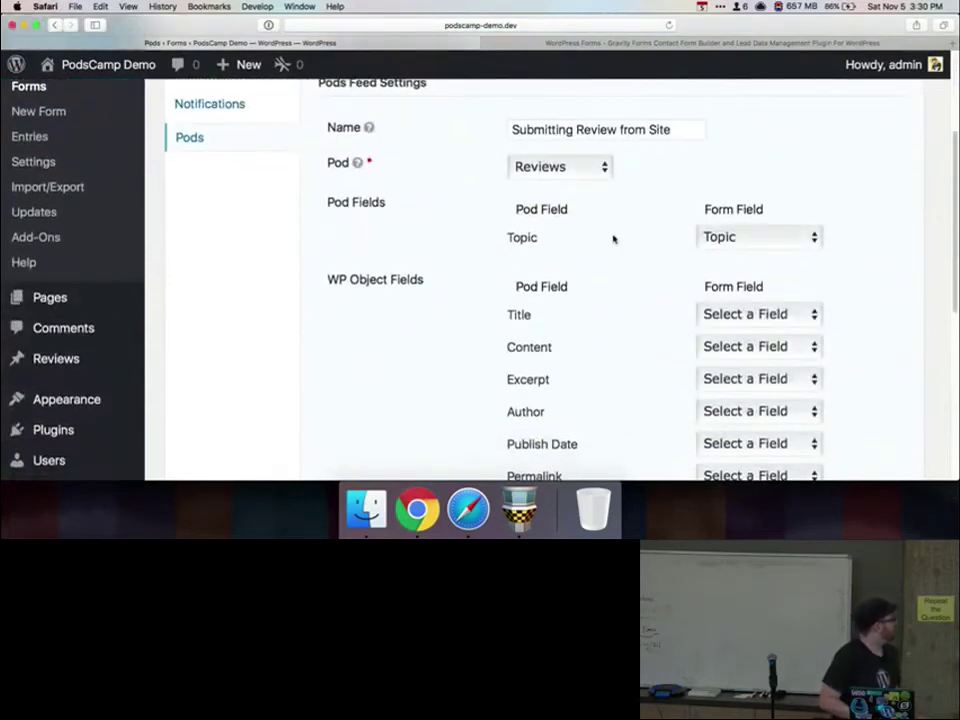
{"action": "left_click", "coordinate": [717, 231]}
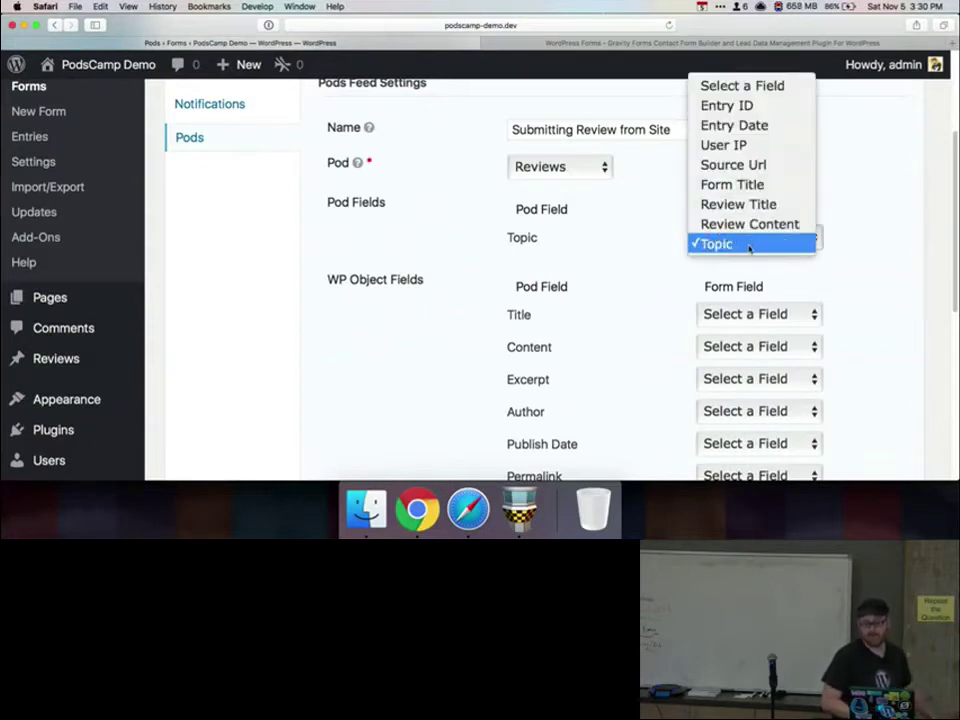
{"action": "left_click", "coordinate": [749, 245]}
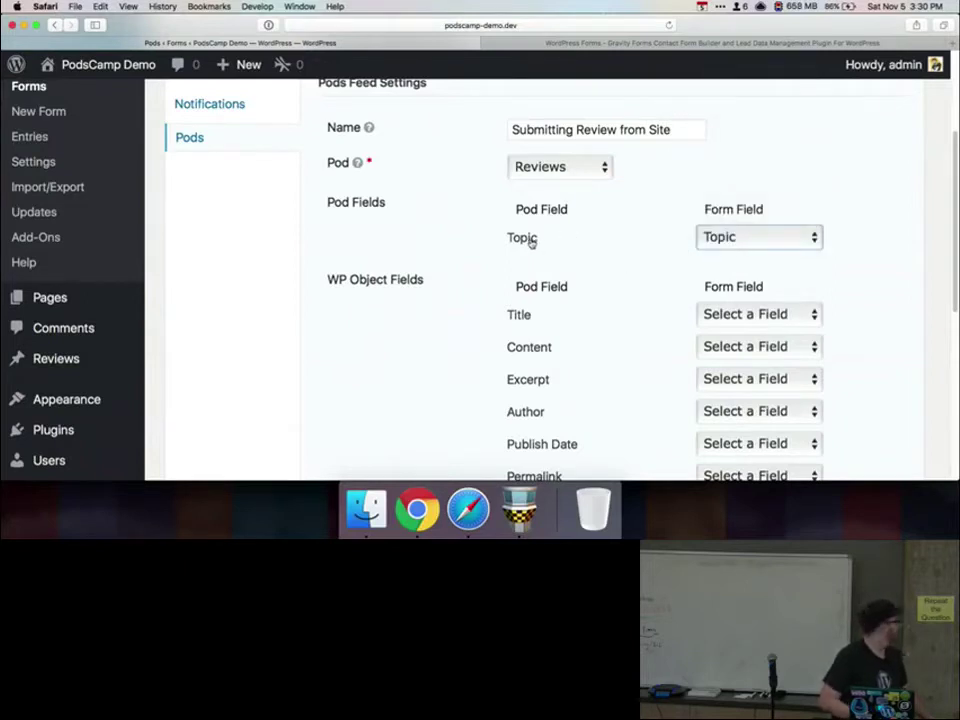
{"action": "left_click", "coordinate": [712, 238]}
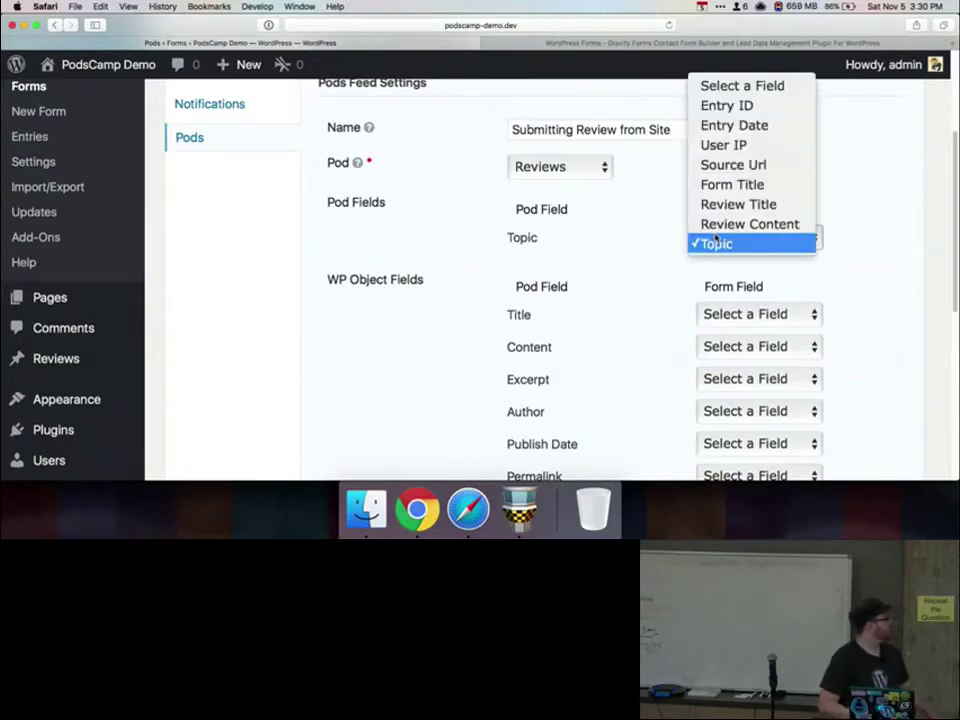
{"action": "left_click", "coordinate": [628, 289]}
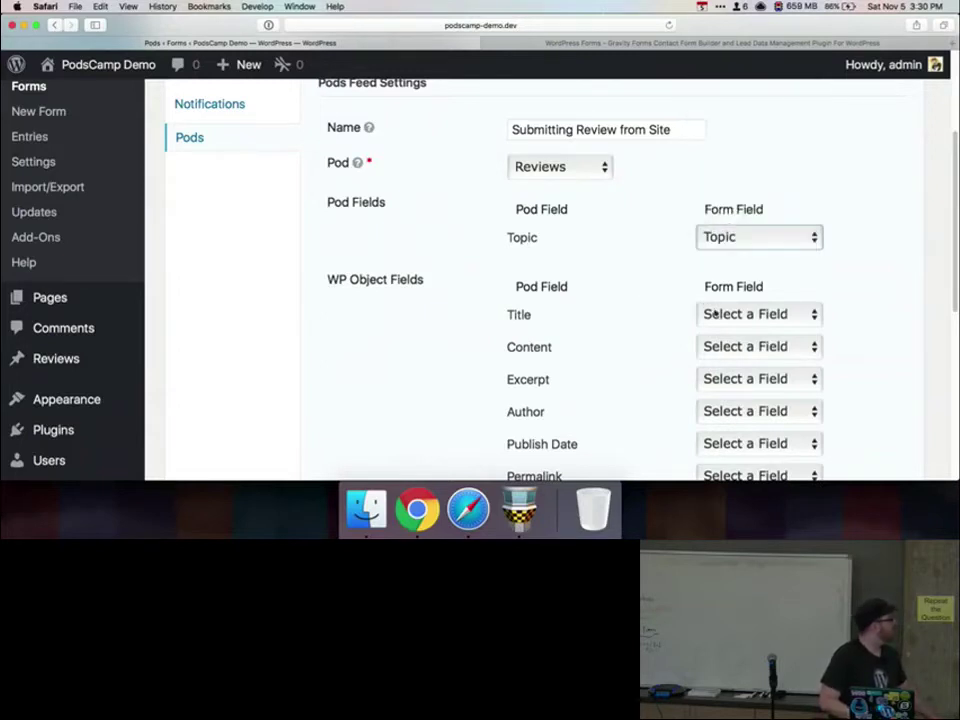
- Map the WP object fields Title to Review Title, Content to Review Content, and Publish Date to Entry Date
{"action": "left_click", "coordinate": [716, 314]}
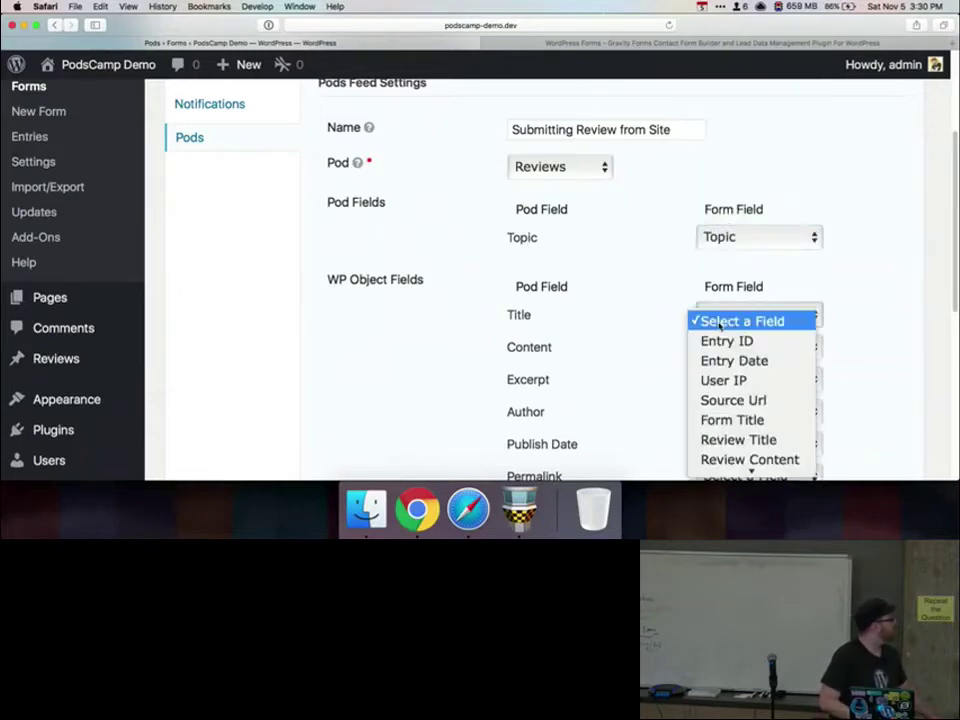
{"action": "left_click", "coordinate": [738, 441]}
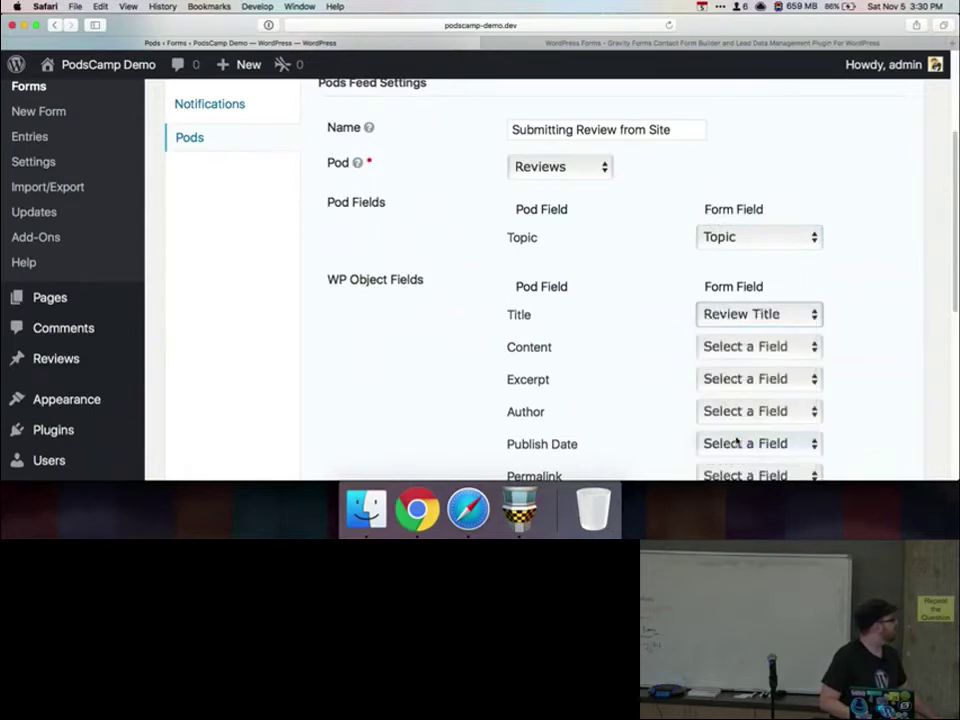
{"action": "left_click", "coordinate": [729, 350]}
{"action": "scroll", "coordinate": [731, 388], "scroll_direction": "down", "scroll_amount": 2}
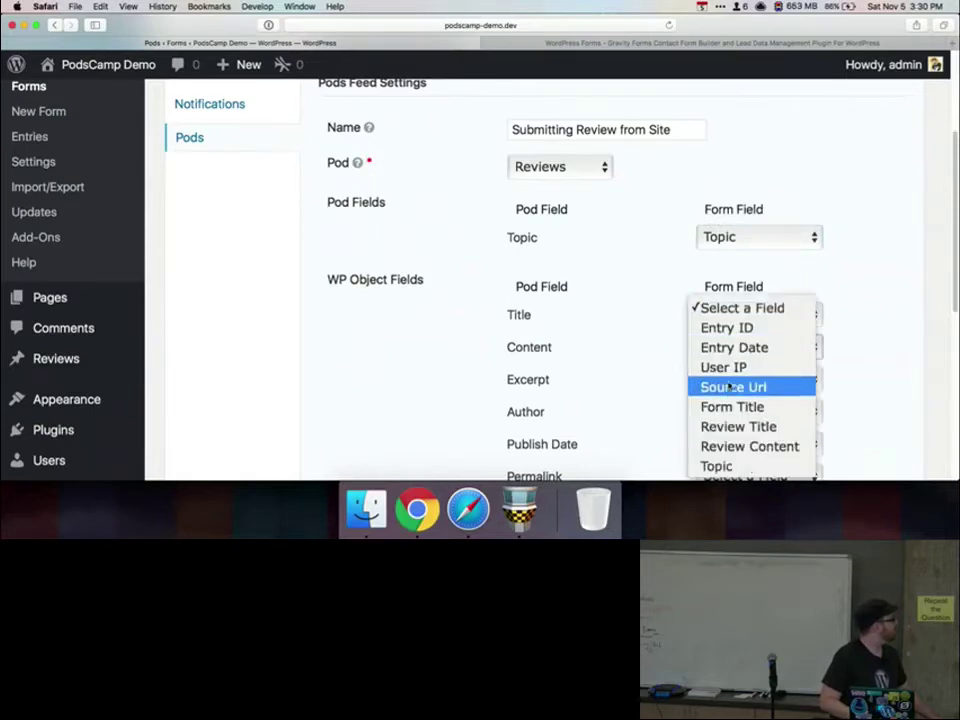
{"action": "left_click", "coordinate": [739, 446]}
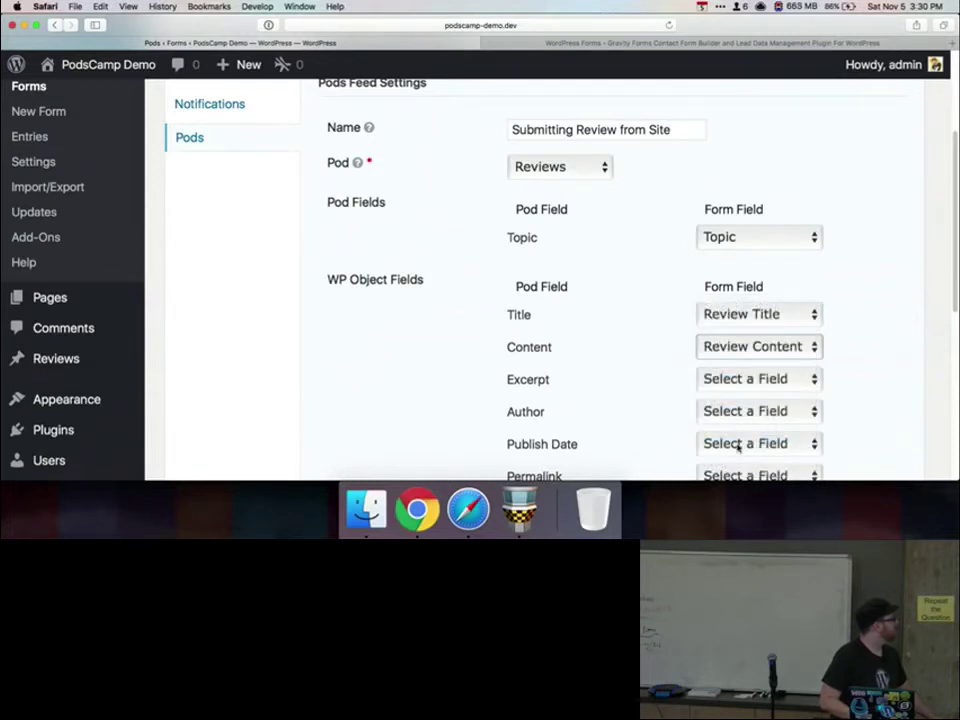
{"action": "left_click", "coordinate": [738, 447]}
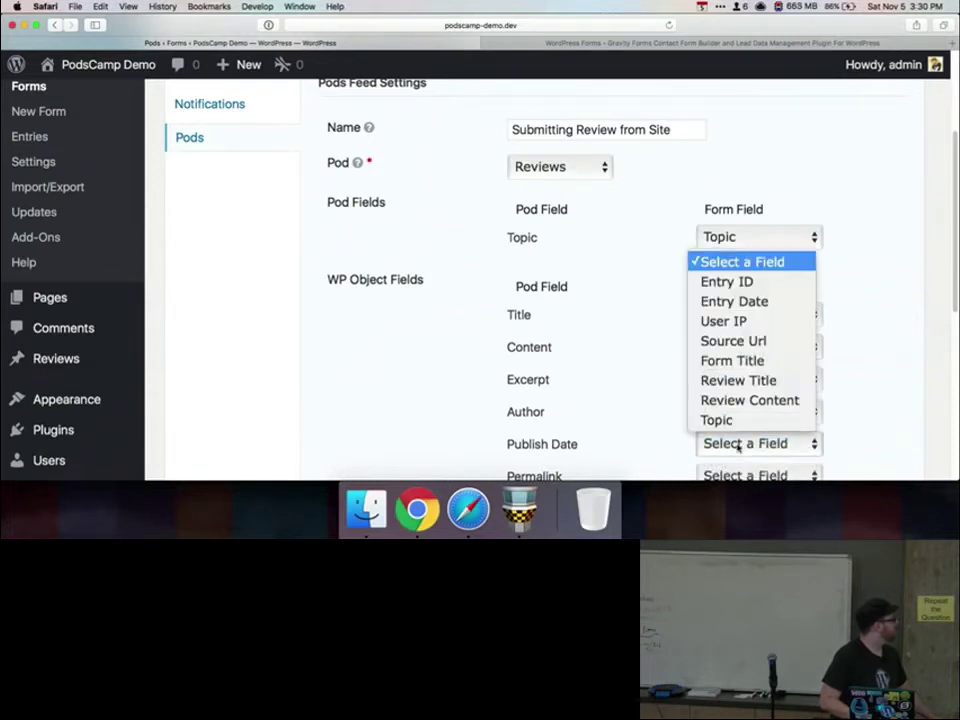
{"action": "left_click", "coordinate": [753, 301]}
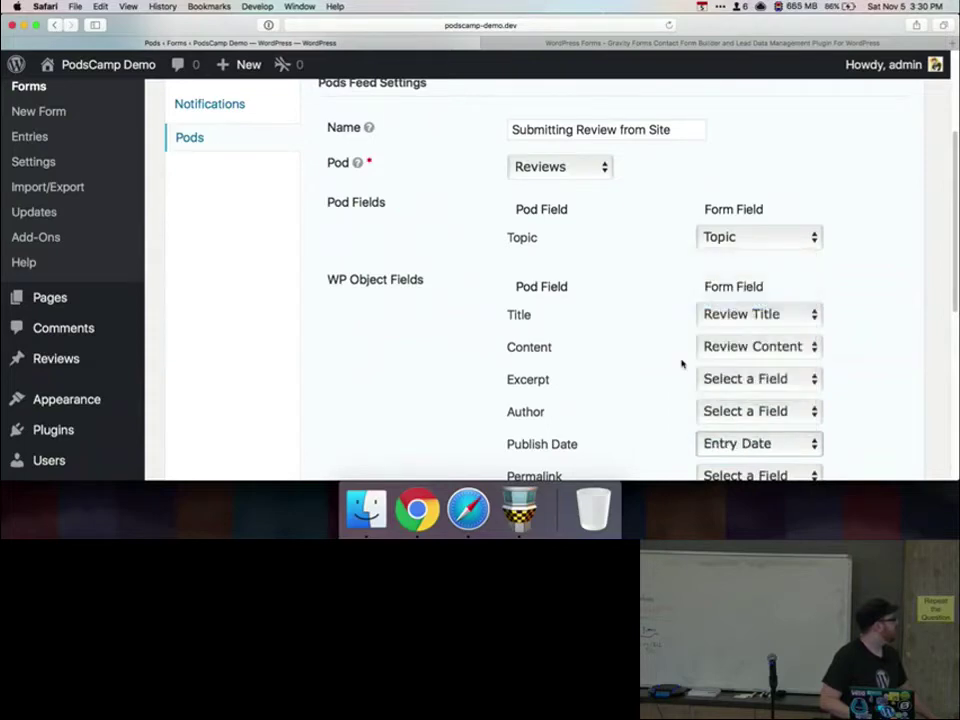
- Enable deleting the Gravity Forms entry after processing and save the feed settings
{"action": "scroll", "coordinate": [682, 364], "scroll_direction": "down", "scroll_amount": 10}
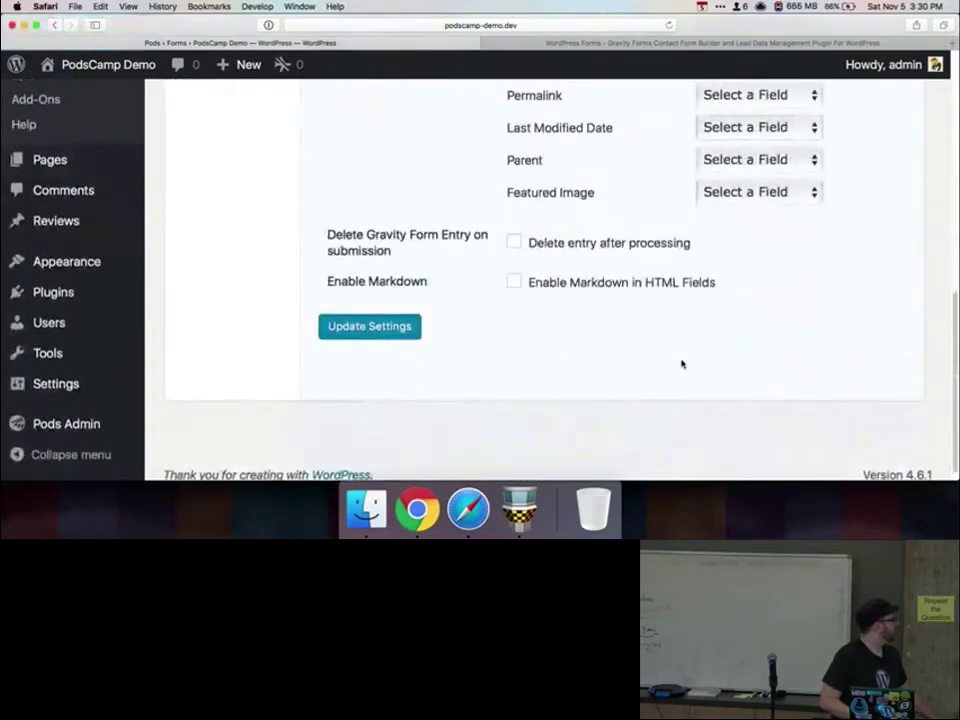
{"action": "left_click", "coordinate": [607, 244]}
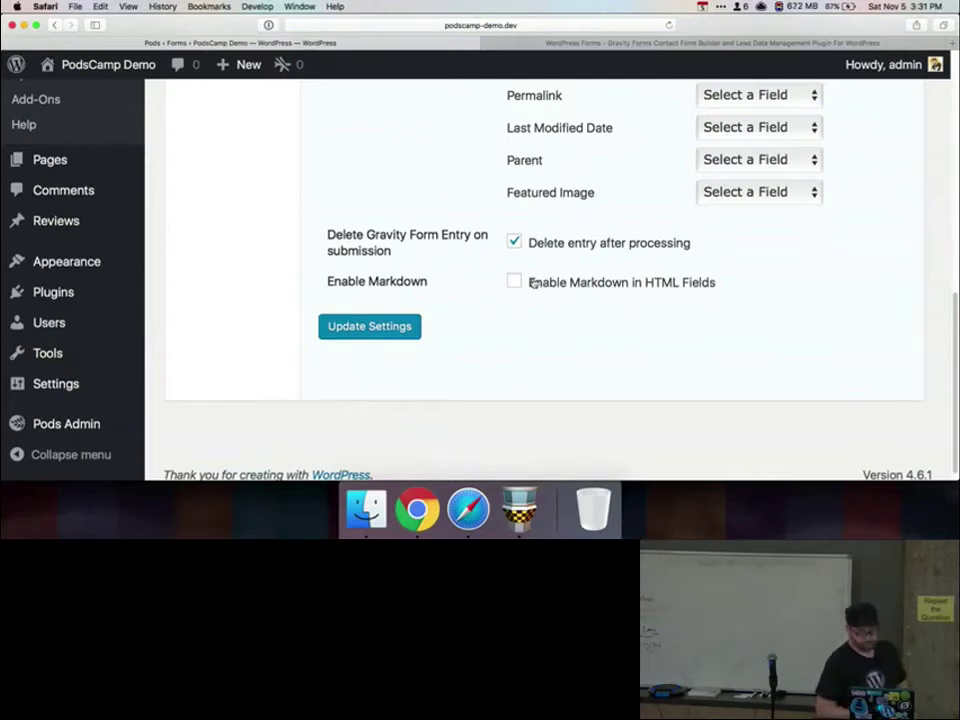
{"action": "left_click", "coordinate": [401, 320]}
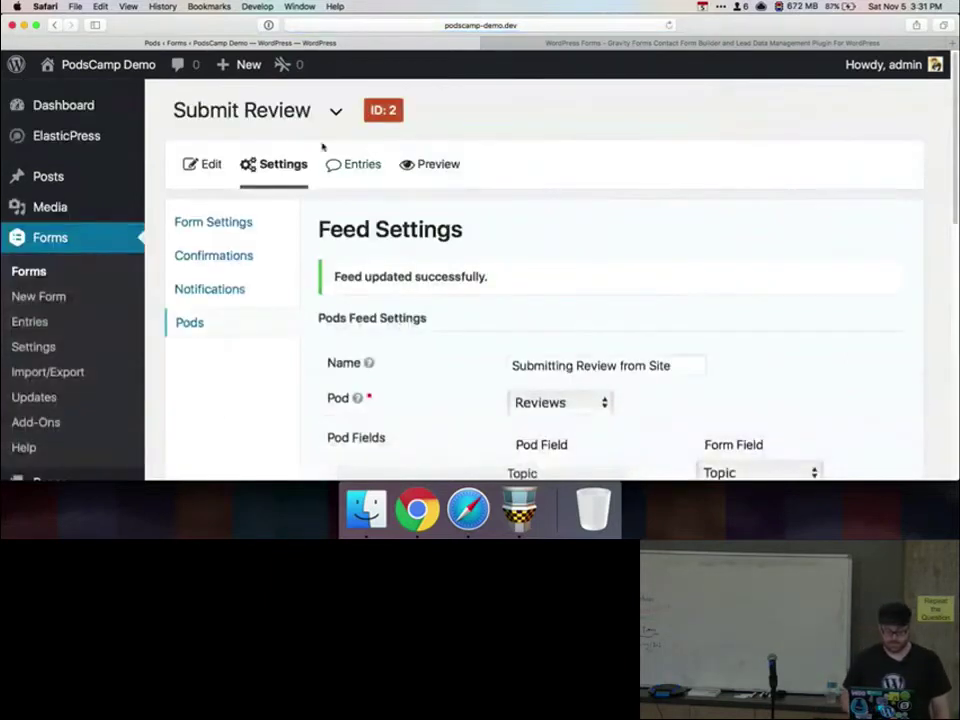
- Preview the form and submit a test review titled "Custom review" with content "Content here" and topic "Cool stuff bruh"
{"action": "left_click", "coordinate": [418, 163]}
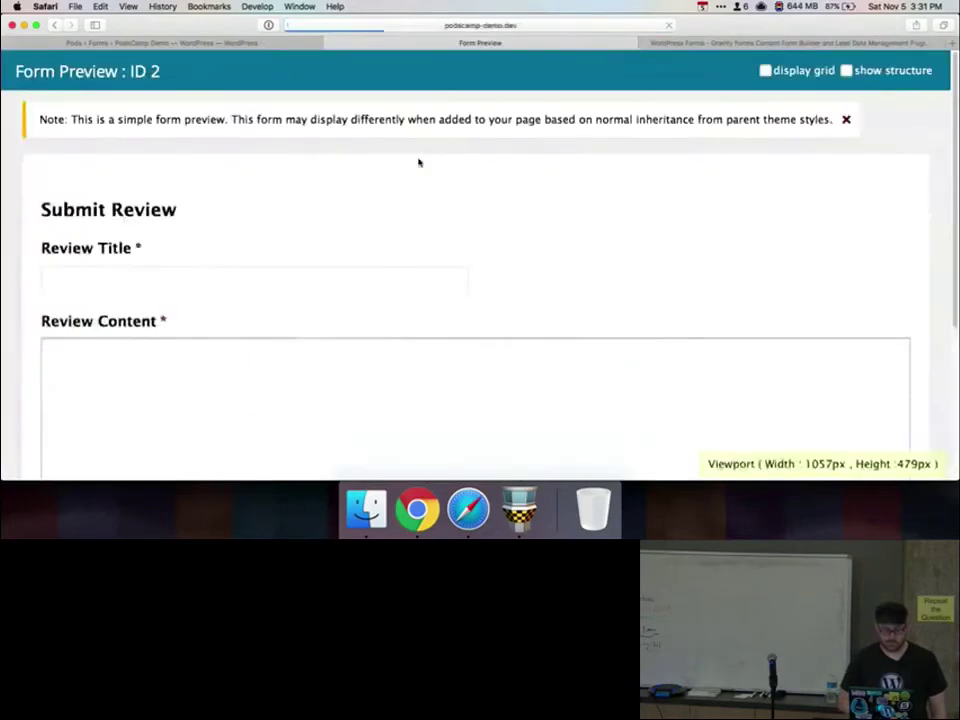
{"action": "left_click", "coordinate": [261, 272]}
{"action": "type", "text": "Custom review"}
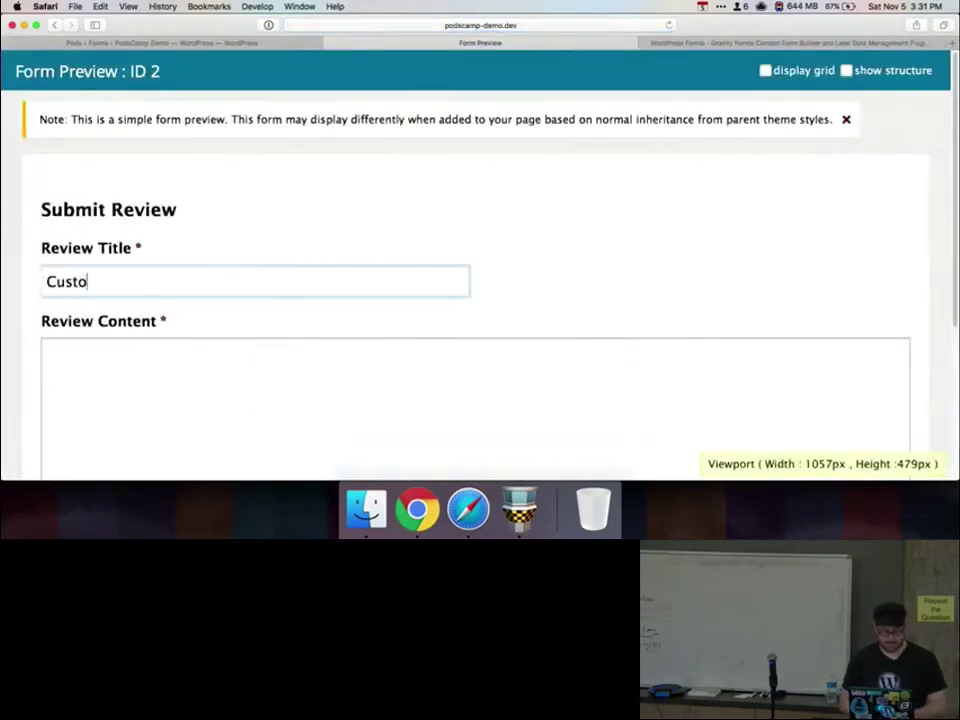
{"action": "key", "text": "Tab"}
{"action": "type", "text": "Content here"}
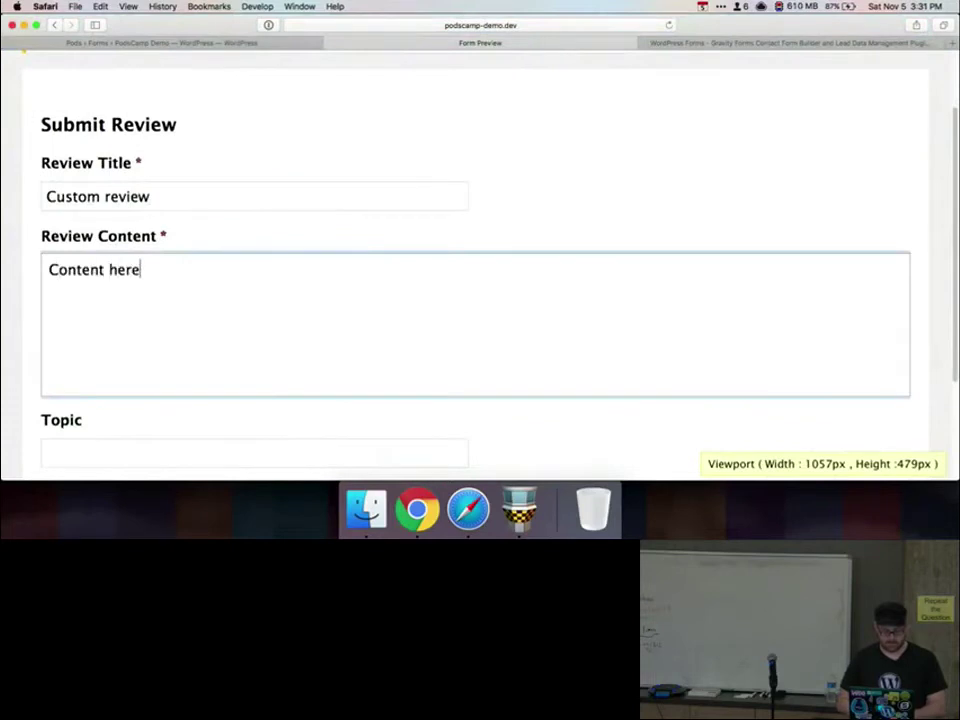
{"action": "scroll", "coordinate": [130, 257], "scroll_direction": "down", "scroll_amount": 3}
{"action": "left_click", "coordinate": [137, 294]}
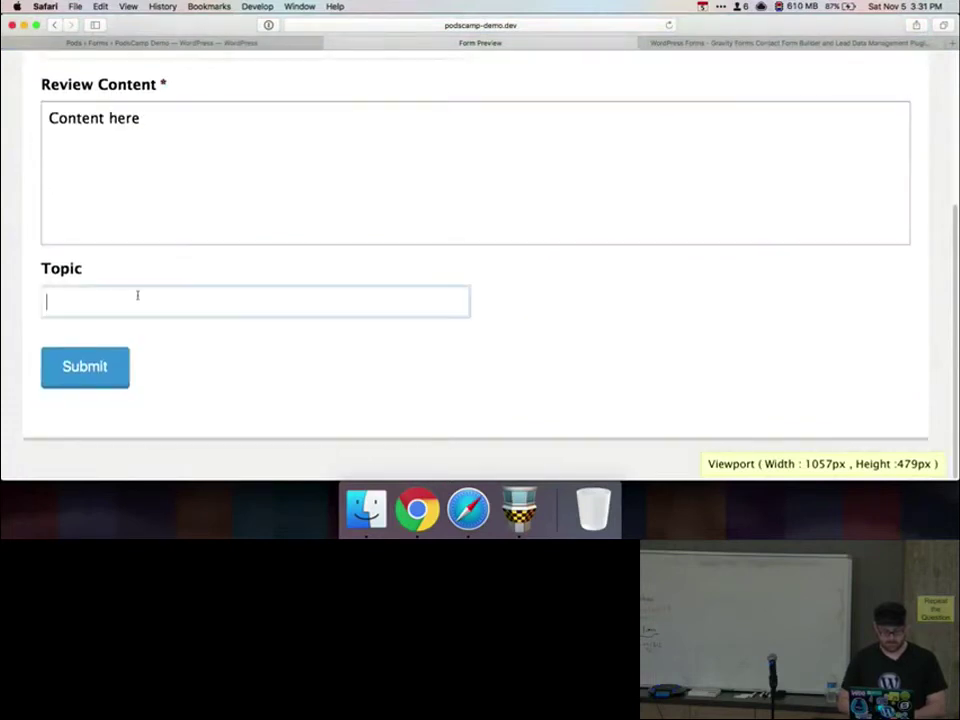
{"action": "type", "text": "Cool stuff"}
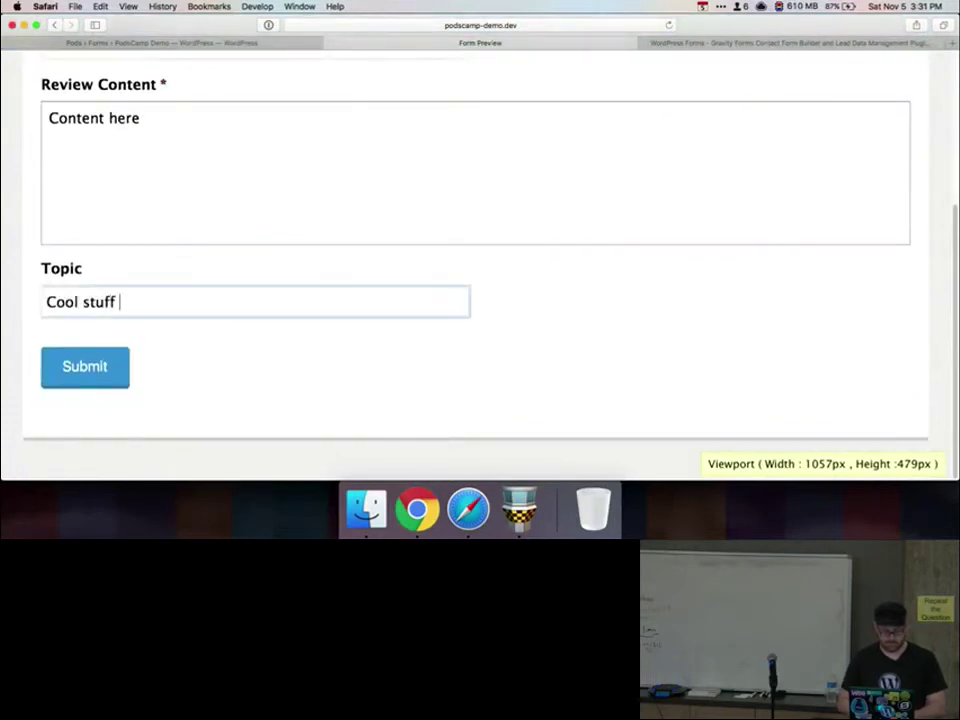
{"action": "type", "text": " bruh"}
{"action": "left_click", "coordinate": [66, 376]}
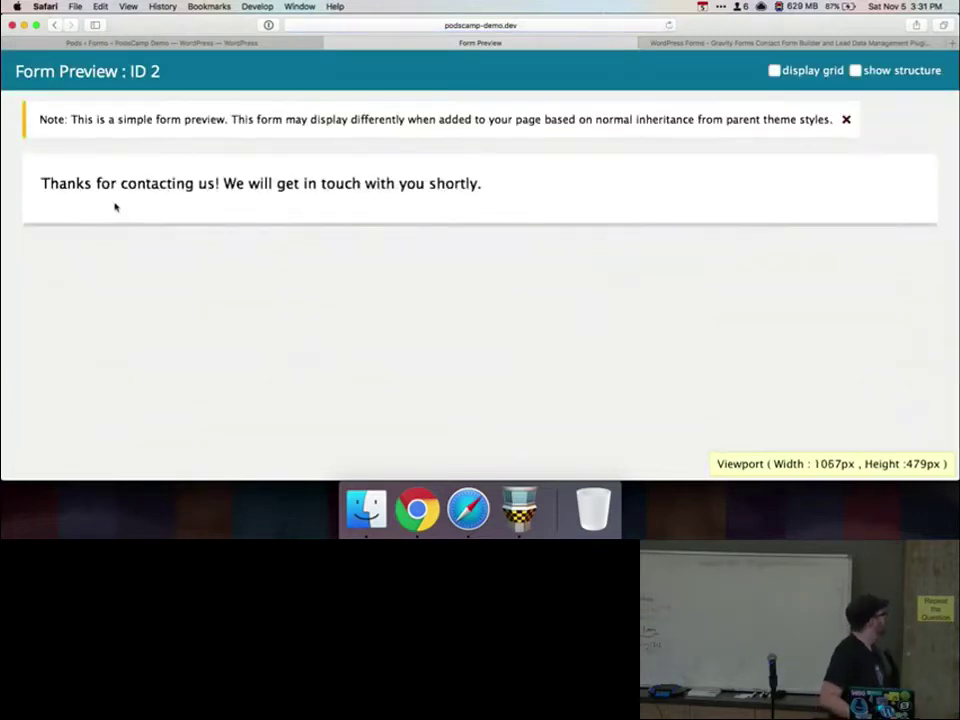
- Return to the WordPress admin and check the Reviews list for the submitted test review
{"action": "left_click", "coordinate": [204, 38]}
{"action": "scroll", "coordinate": [60, 240], "scroll_direction": "down", "scroll_amount": 3}
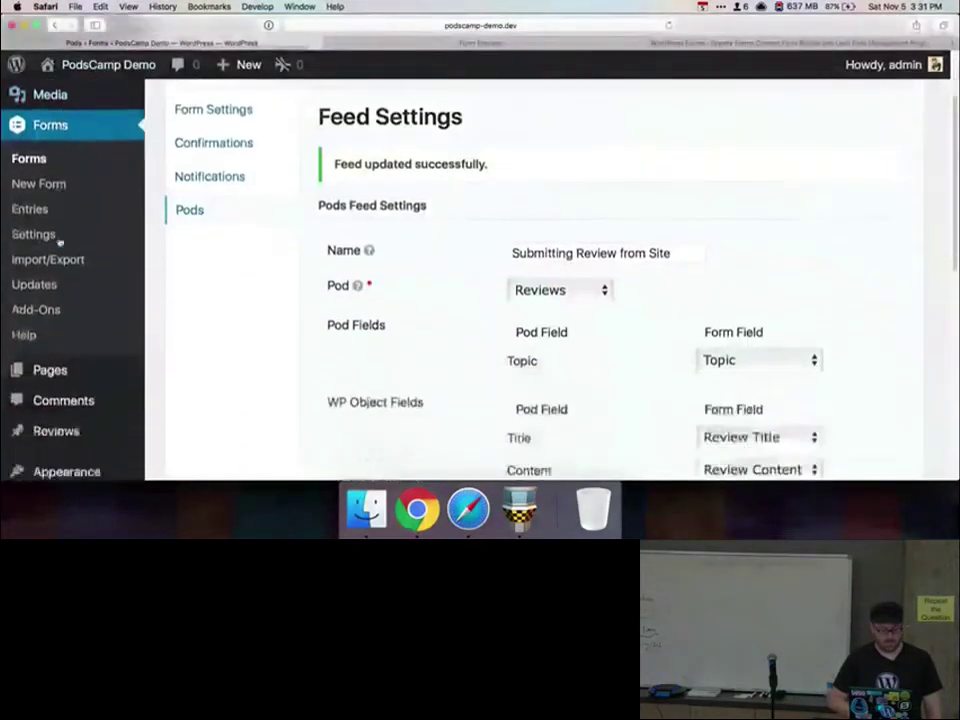
{"action": "left_click", "coordinate": [43, 388]}
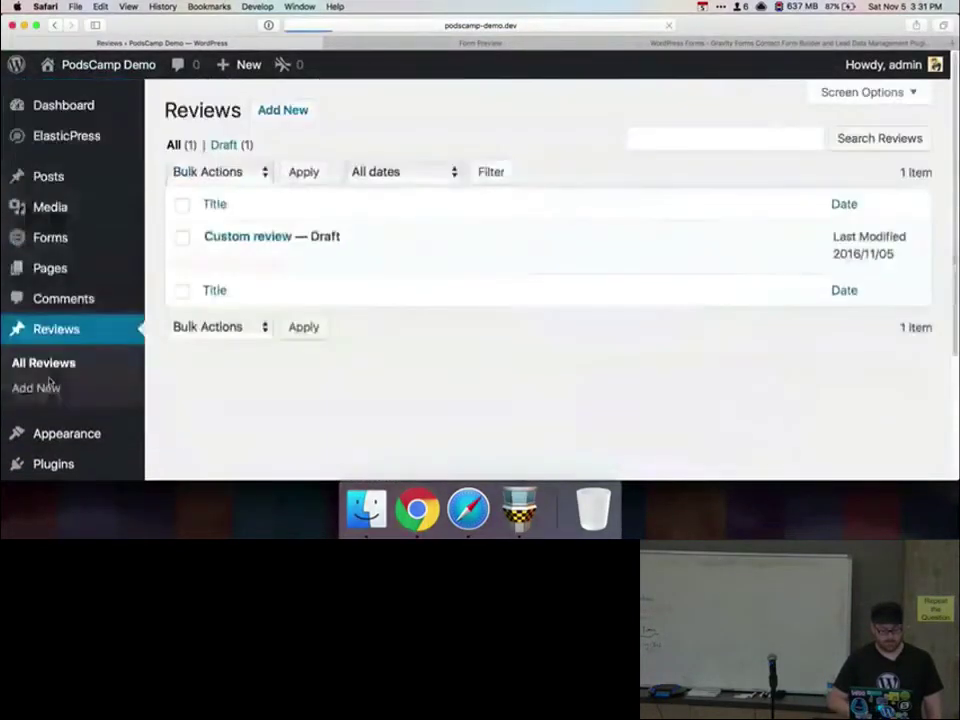
{"action": "mouse_move", "coordinate": [232, 236]}
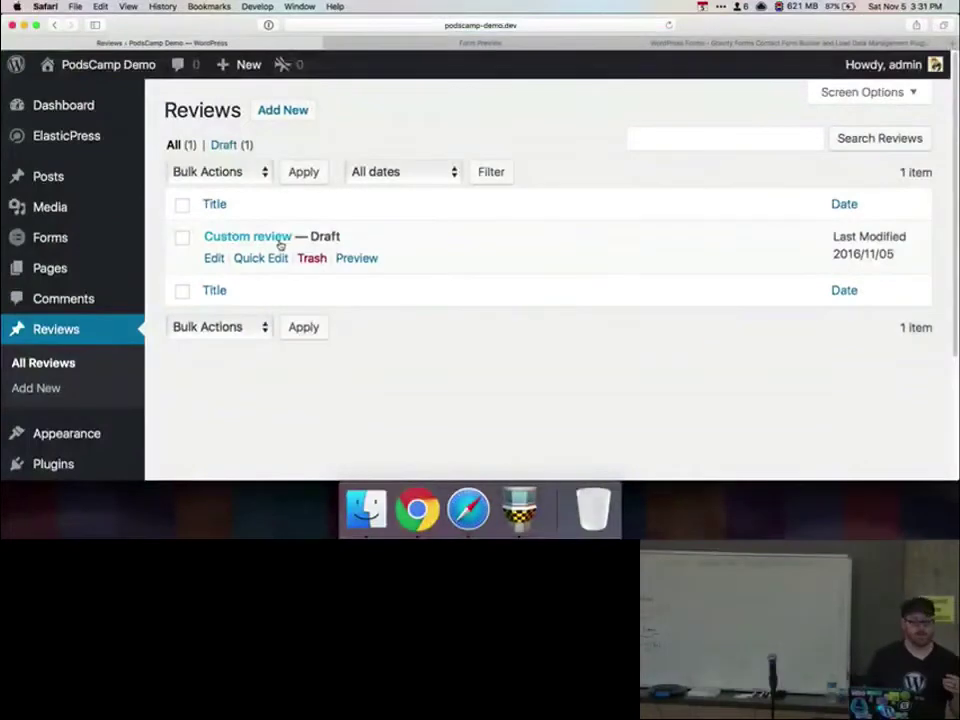
- Create a new page titled "Submit your review!"
{"action": "mouse_move", "coordinate": [47, 260]}
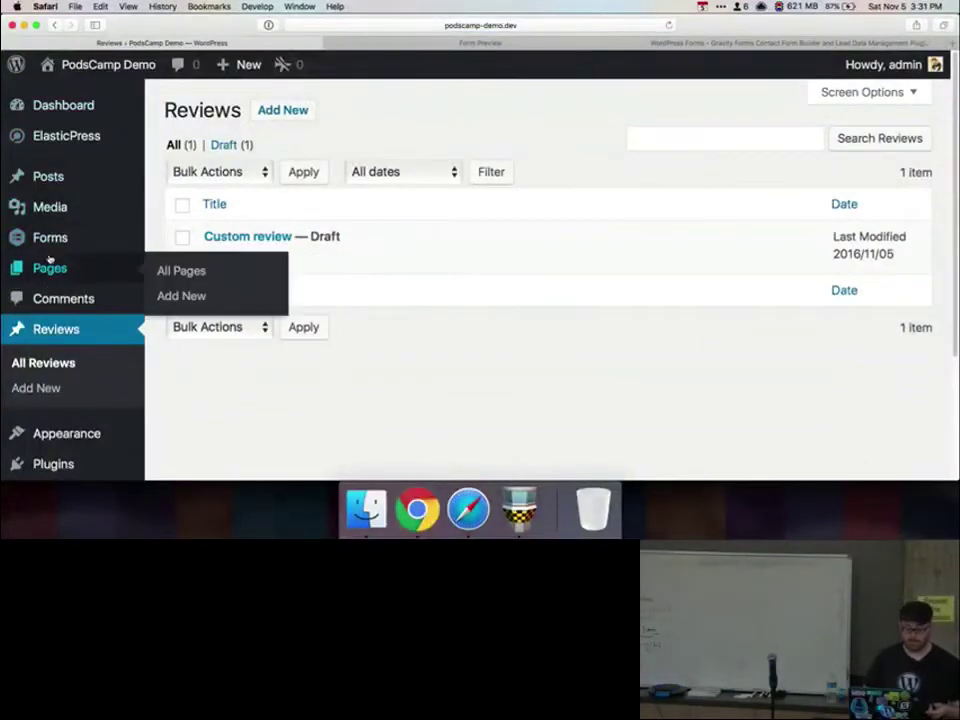
{"action": "left_click", "coordinate": [160, 276]}
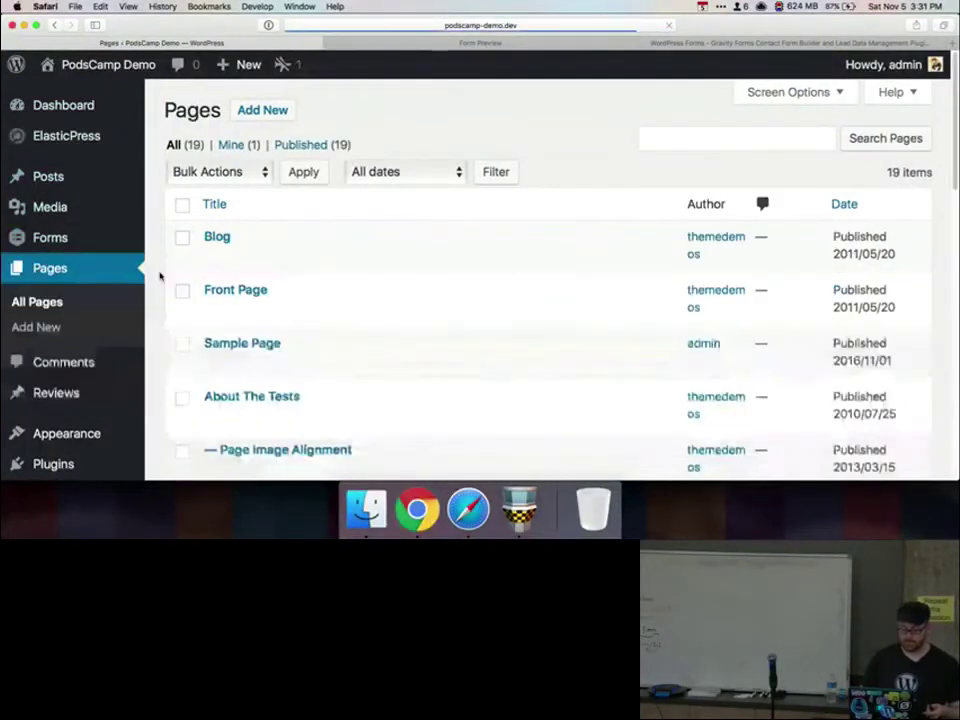
{"action": "left_click", "coordinate": [258, 112]}
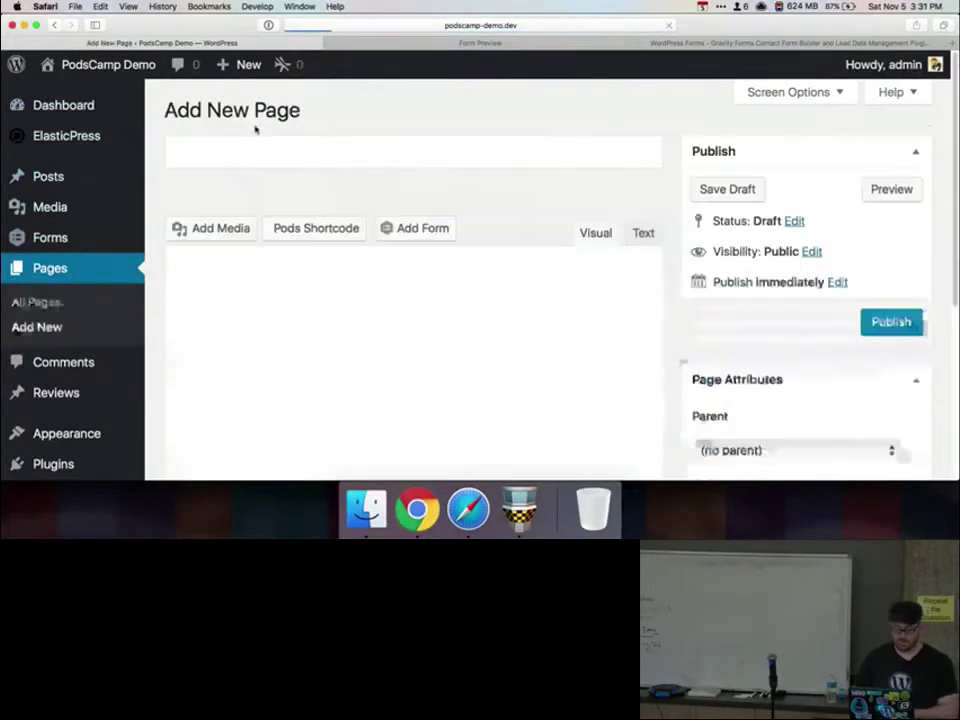
{"action": "type", "text": "Submit your review!"}
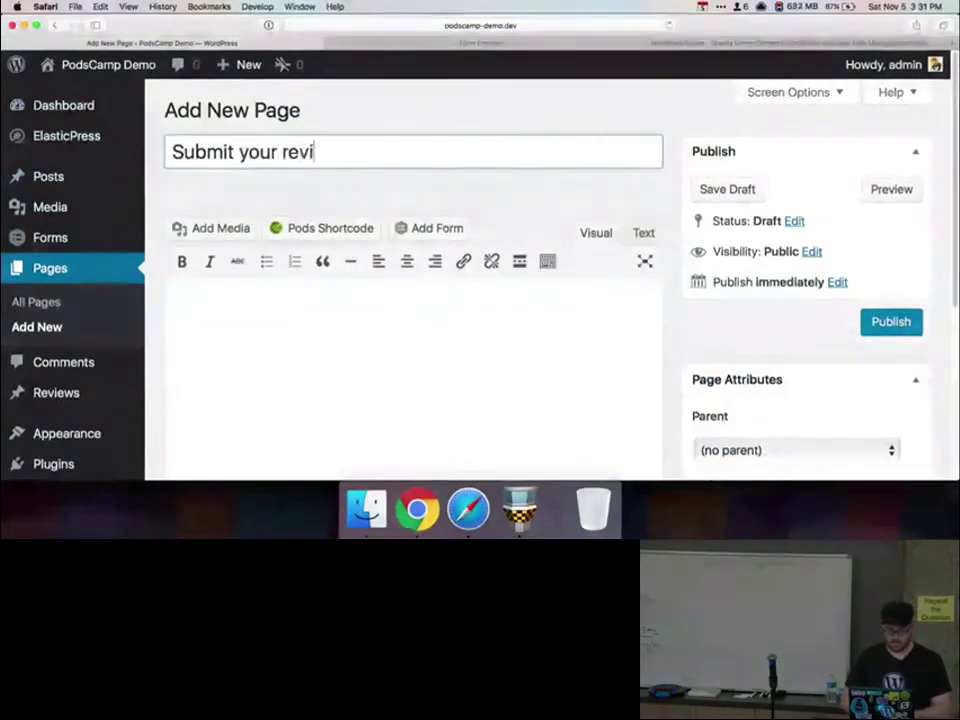
- Insert the Submit Review form into the page body with the form title and description display turned off
{"action": "left_click", "coordinate": [398, 293]}
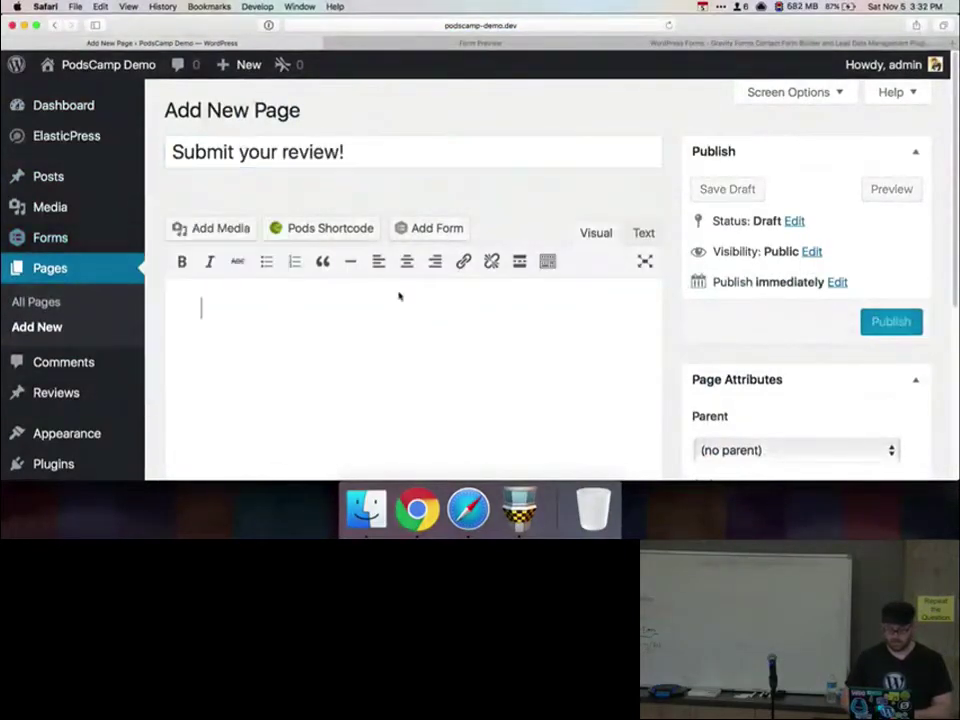
{"action": "left_click", "coordinate": [424, 228]}
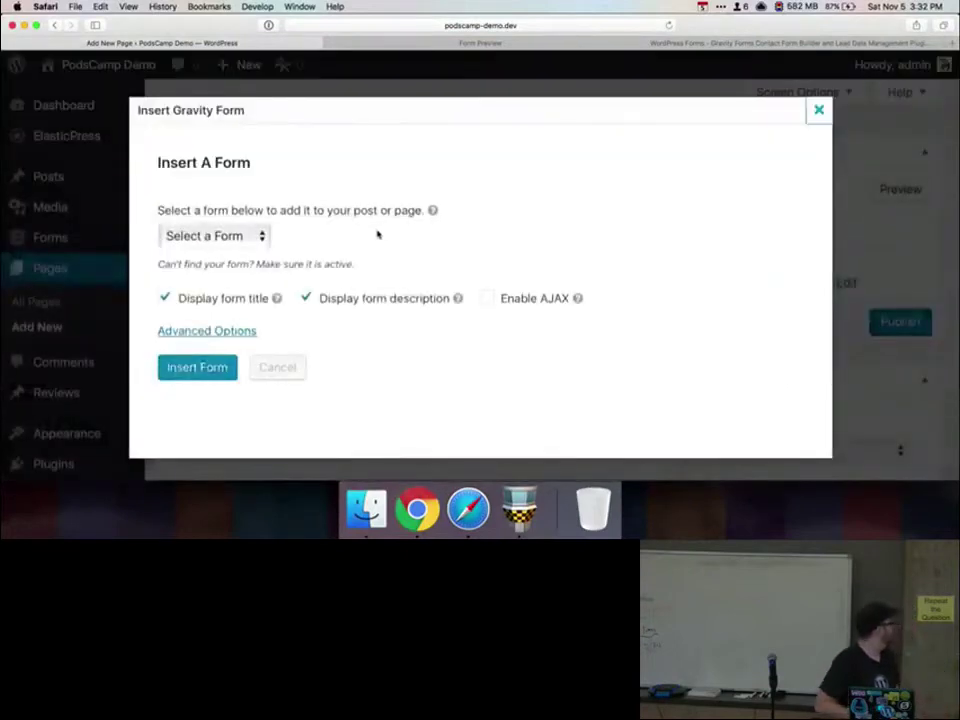
{"action": "left_click", "coordinate": [245, 249]}
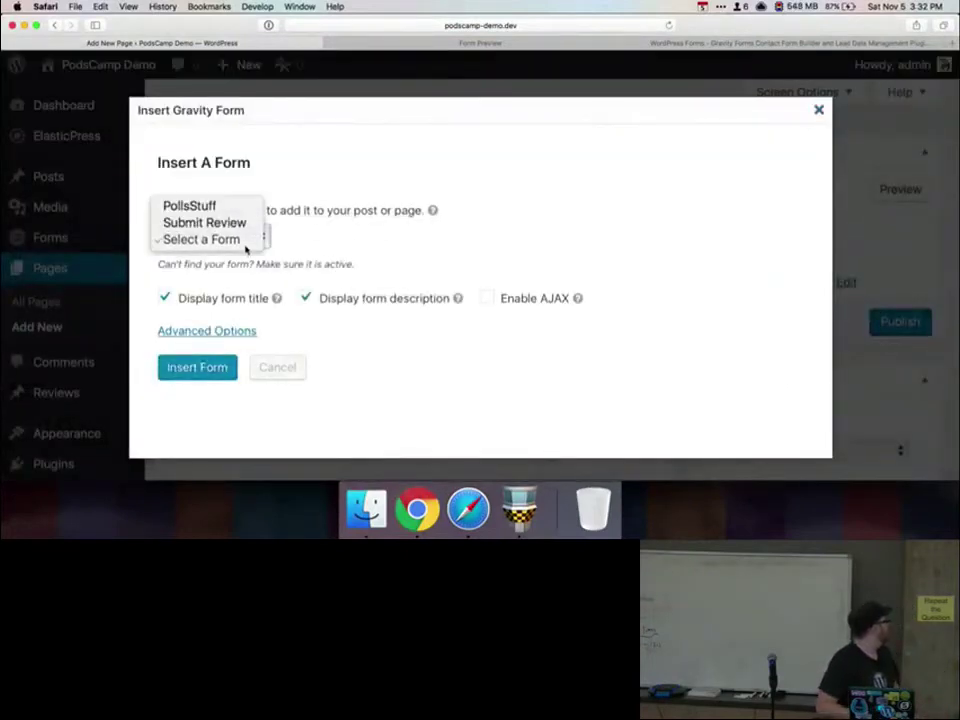
{"action": "left_click", "coordinate": [237, 222]}
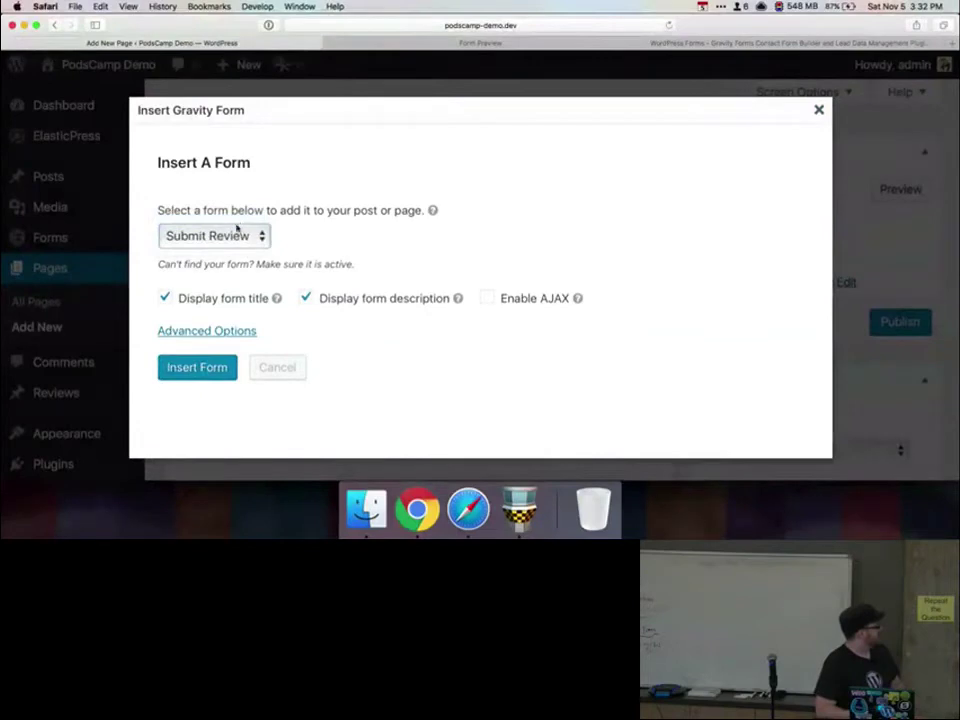
{"action": "left_click", "coordinate": [356, 299]}
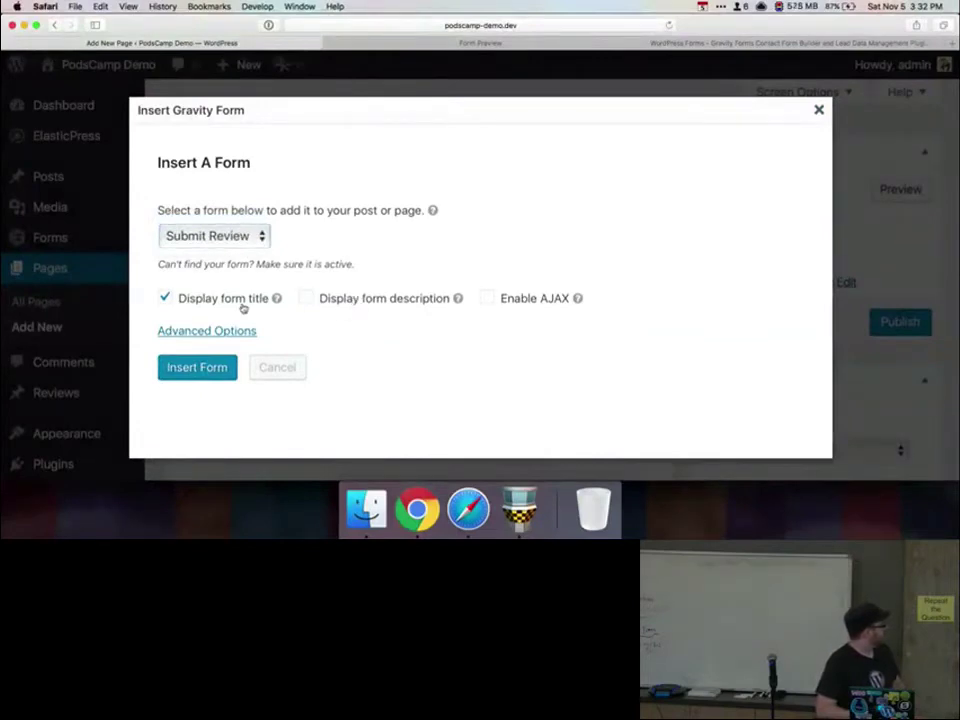
{"action": "left_click", "coordinate": [215, 370]}
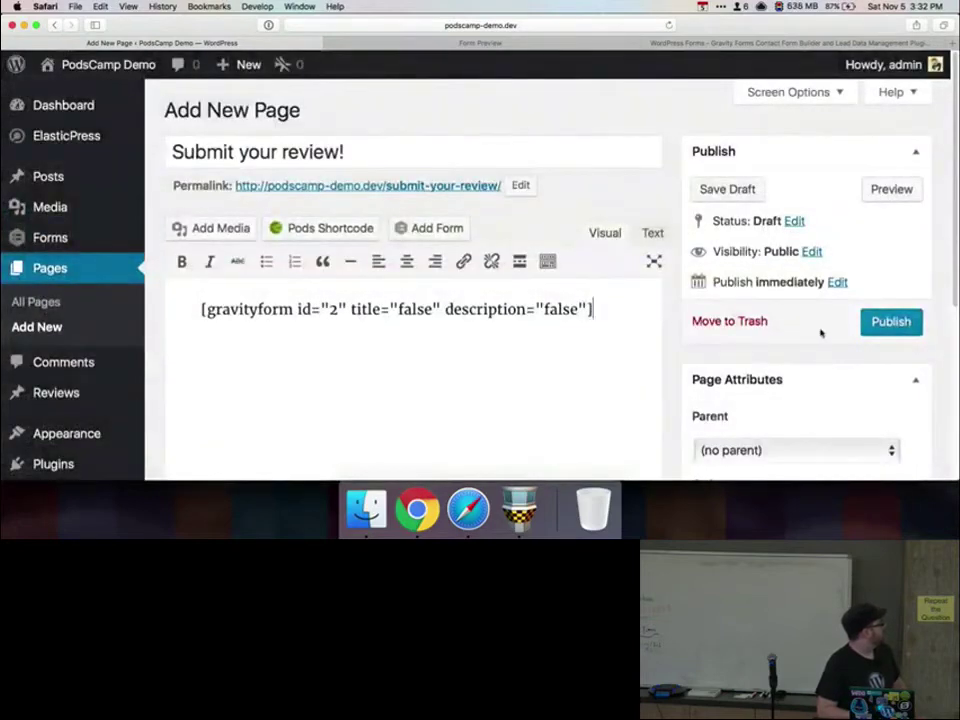
- Publish the "Submit your review!" page and view its embedded form on the live site
{"action": "left_click", "coordinate": [869, 328]}
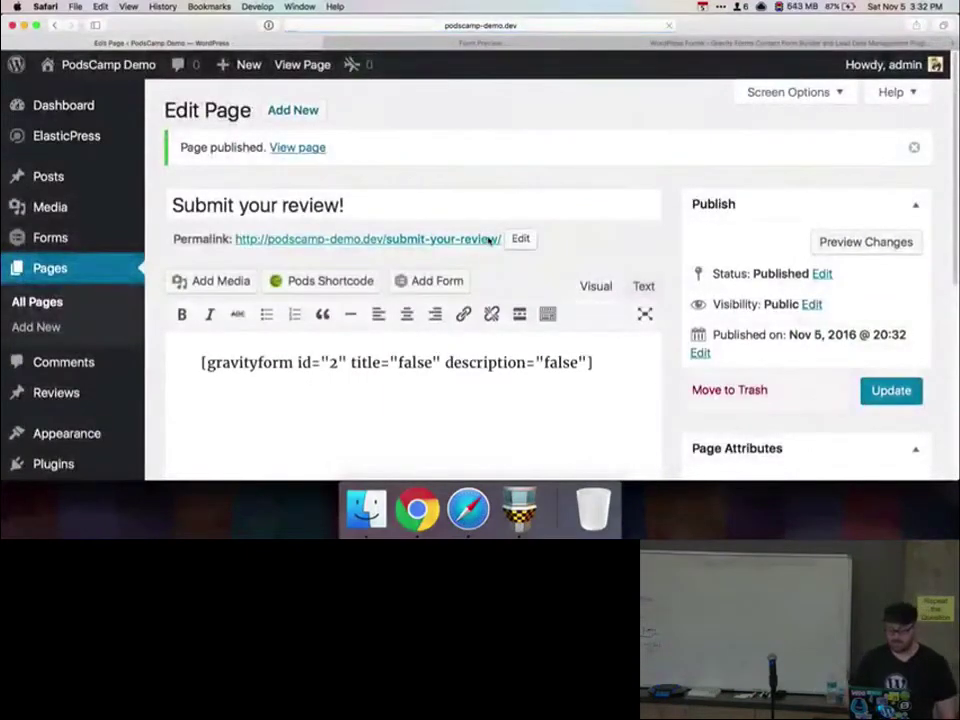
{"action": "left_click", "coordinate": [489, 240]}
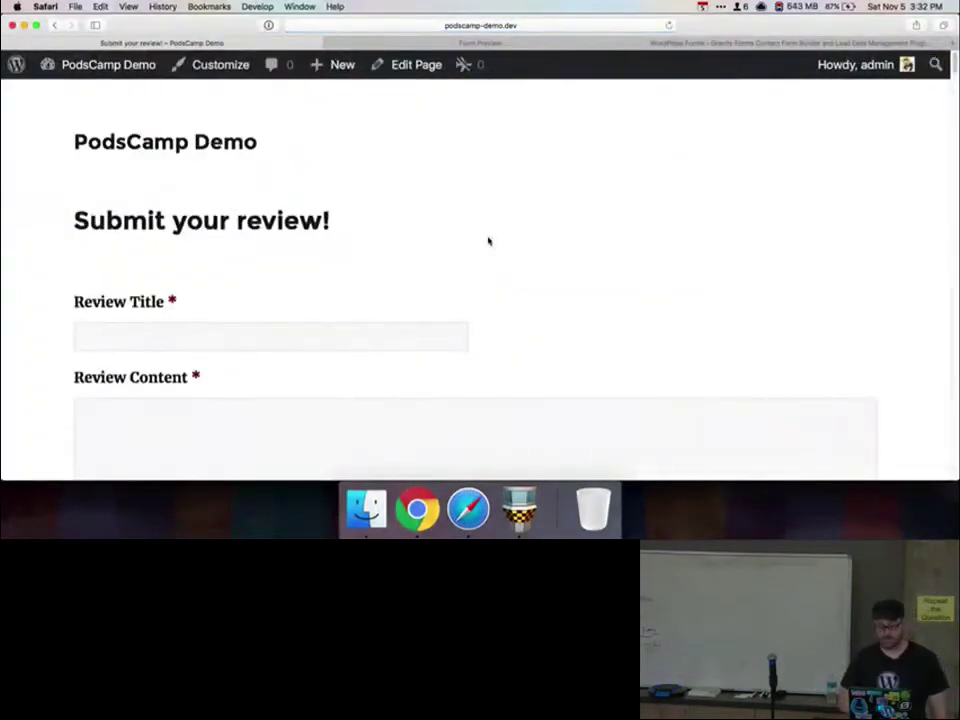
{"action": "scroll", "coordinate": [489, 240], "scroll_direction": "down", "scroll_amount": 3}
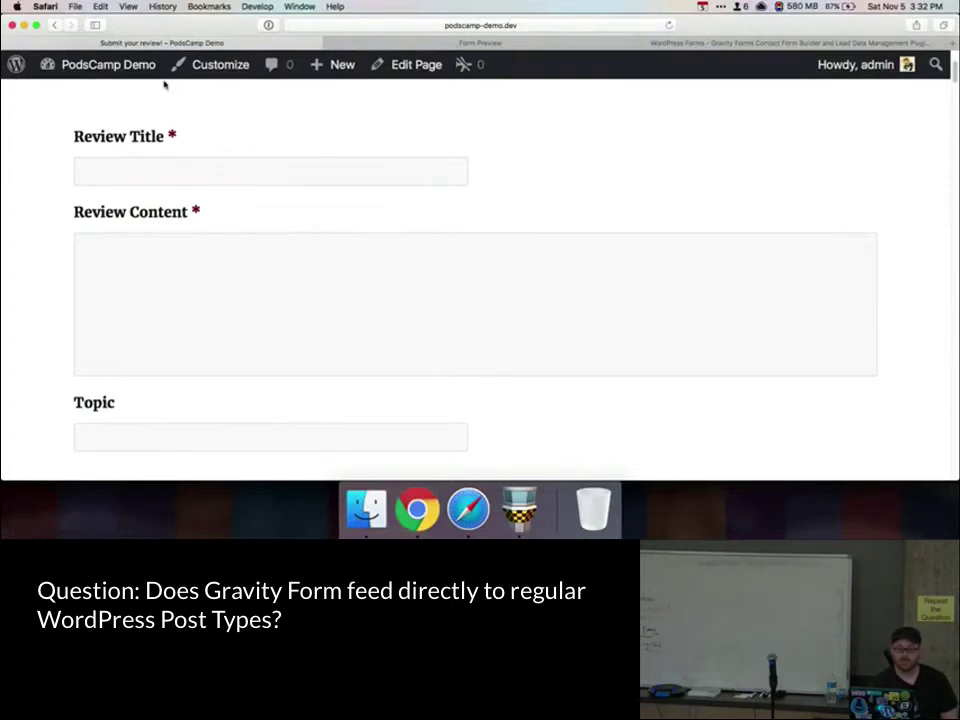
- Open the Submit Review form for editing and add a Title and a Body field from the post fields
{"action": "mouse_move", "coordinate": [100, 60]}
{"action": "left_click", "coordinate": [85, 96]}
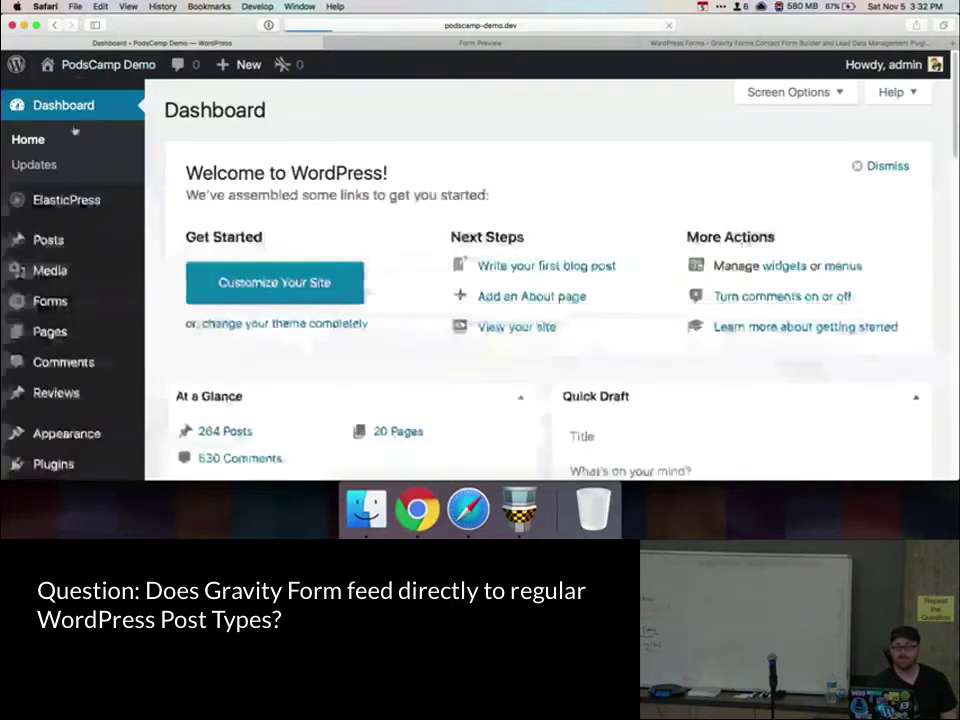
{"action": "left_click", "coordinate": [71, 303]}
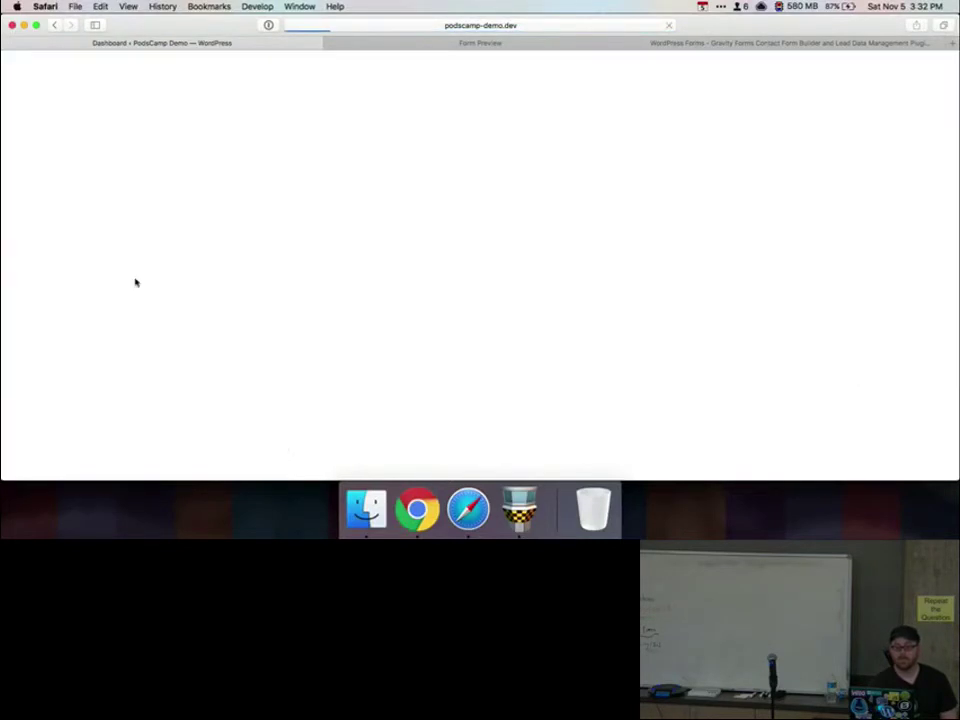
{"action": "left_click", "coordinate": [270, 296]}
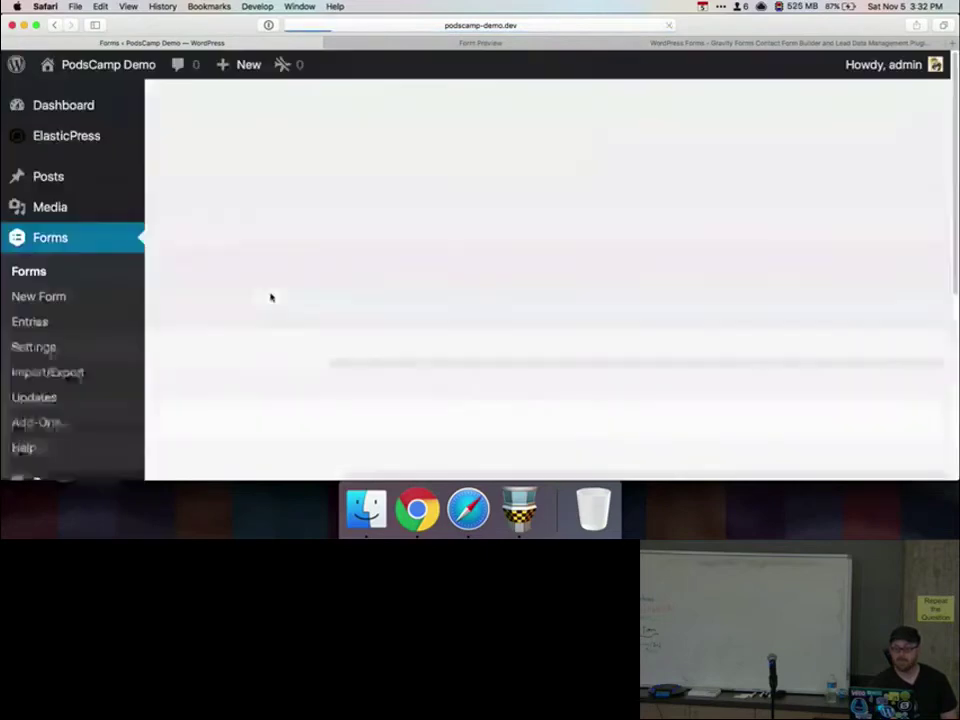
{"action": "scroll", "coordinate": [578, 347], "scroll_direction": "down", "scroll_amount": 5}
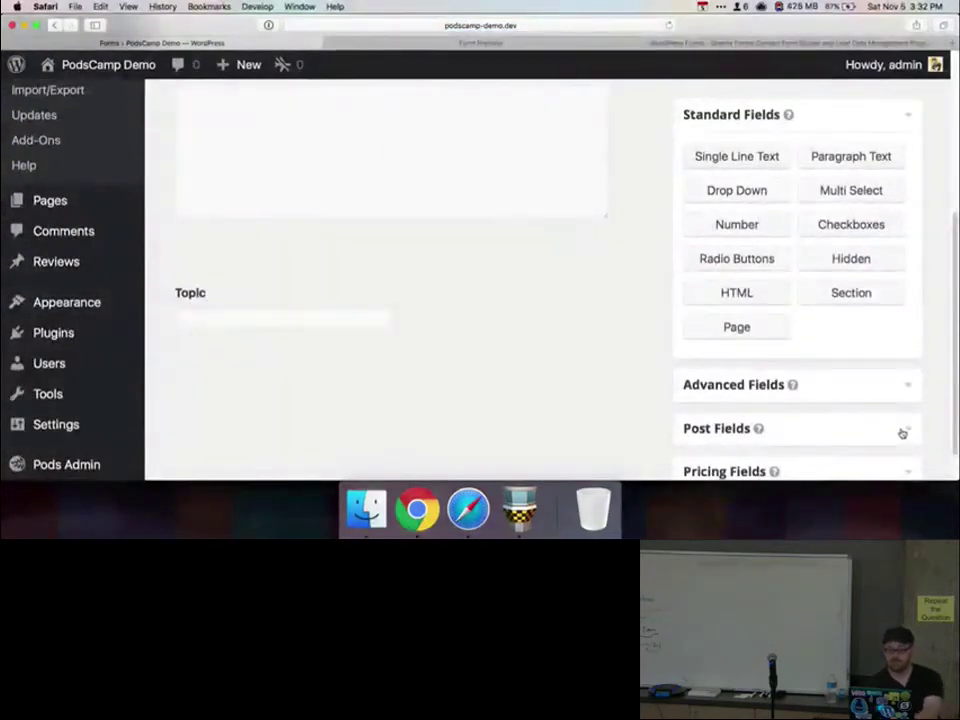
{"action": "key", "text": "super+minus"}
{"action": "left_click", "coordinate": [906, 374]}
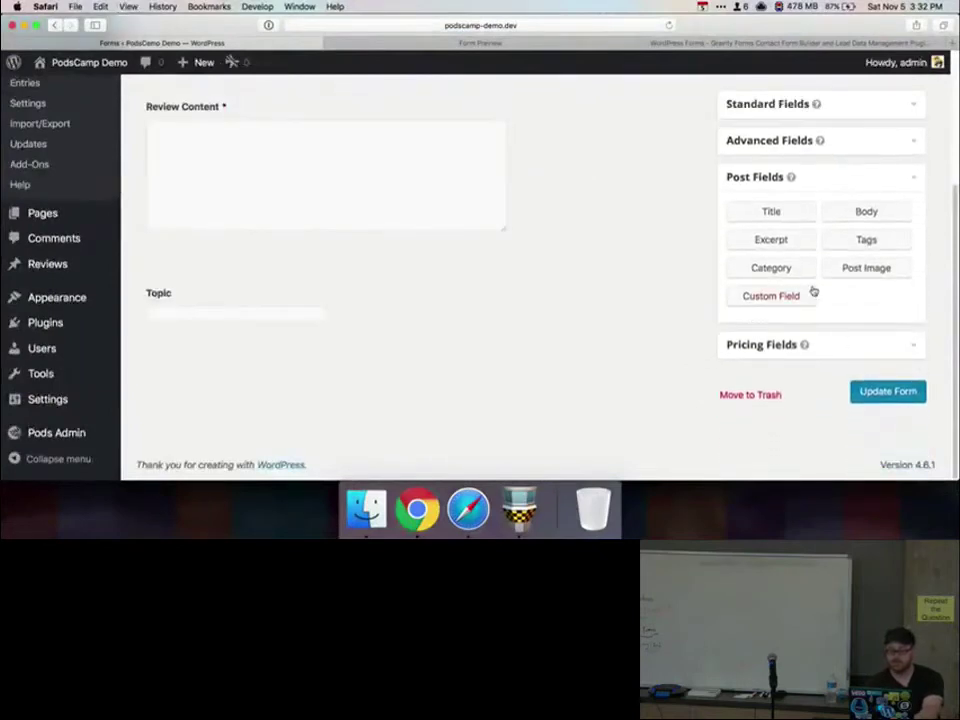
{"action": "left_click", "coordinate": [789, 220]}
{"action": "left_click", "coordinate": [848, 212]}
- Examine the Post Body field's general settings, including the options for post status, default author, post format and category
{"action": "scroll", "coordinate": [677, 261], "scroll_direction": "down", "scroll_amount": 1}
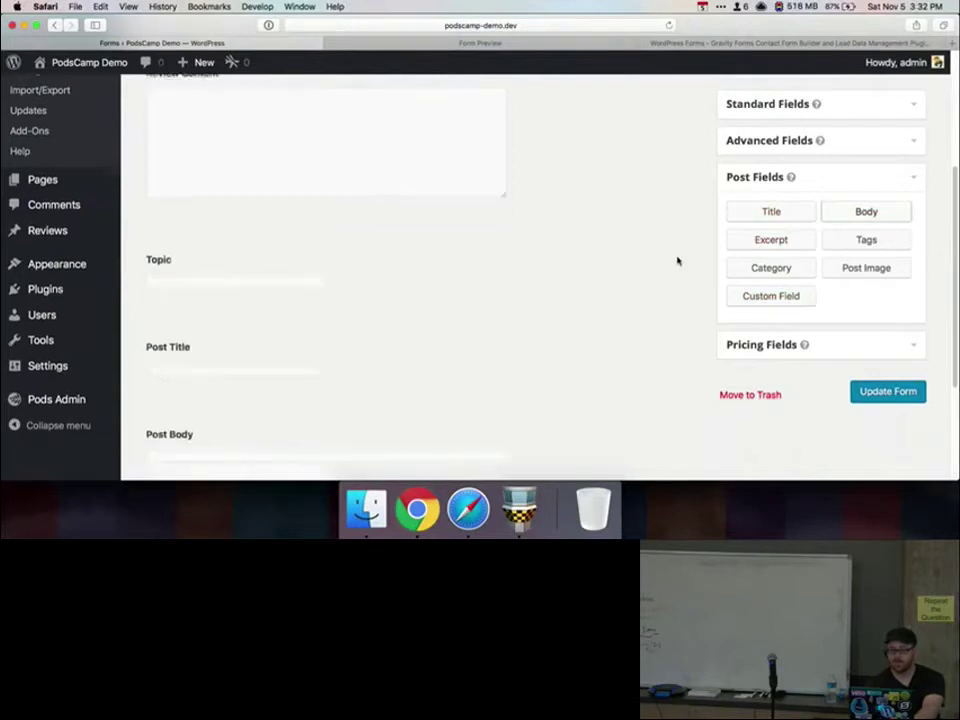
{"action": "scroll", "coordinate": [600, 258], "scroll_direction": "down", "scroll_amount": 3}
{"action": "left_click", "coordinate": [254, 297]}
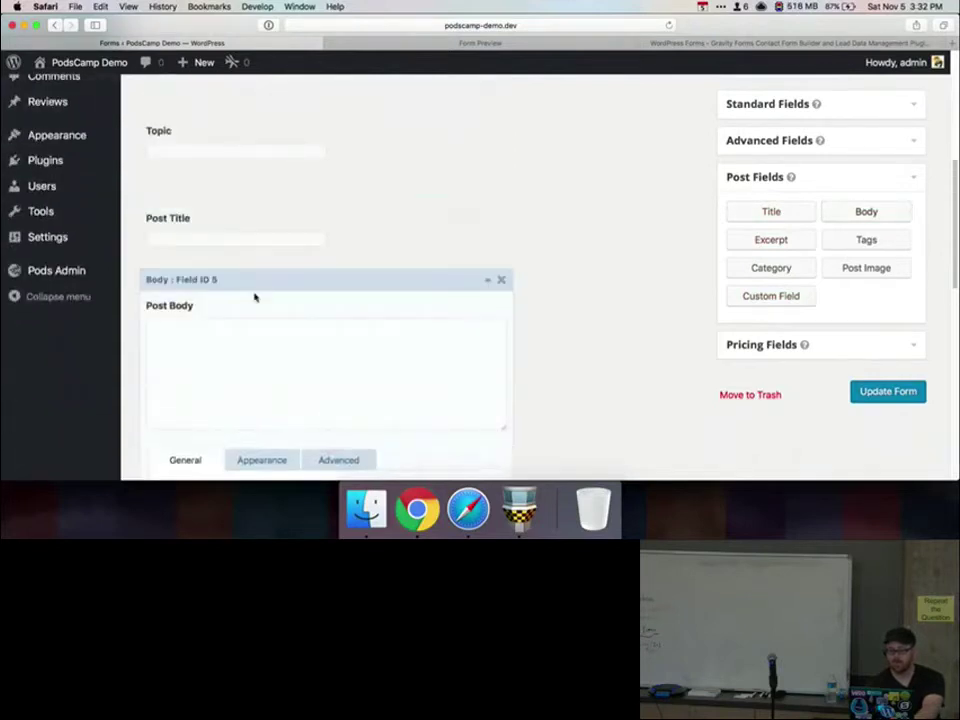
{"action": "scroll", "coordinate": [254, 297], "scroll_direction": "down", "scroll_amount": 5}
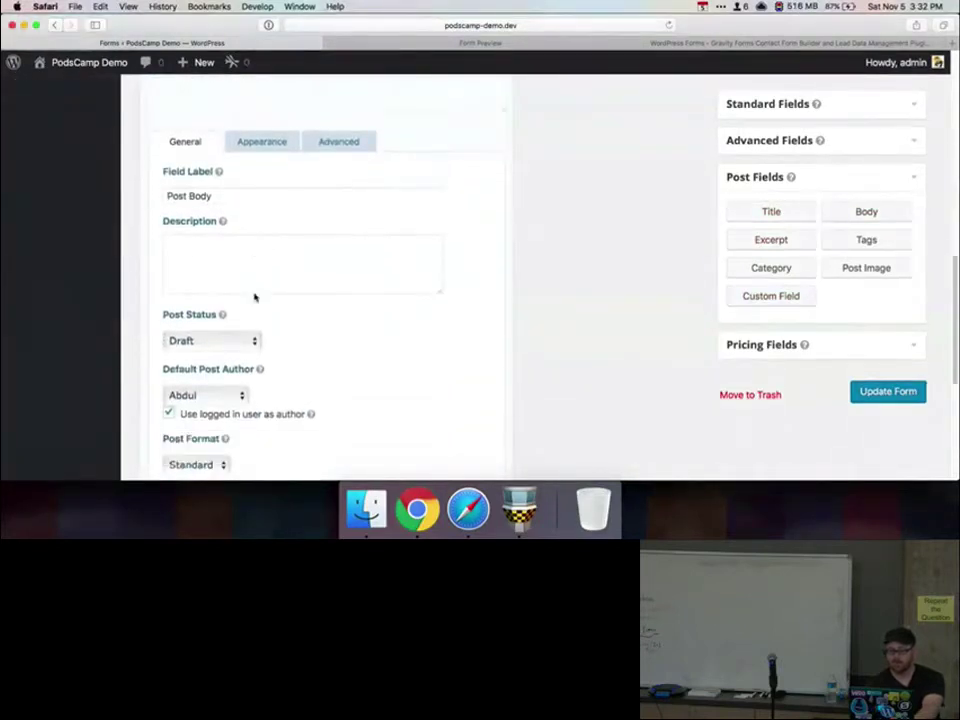
{"action": "left_click", "coordinate": [227, 329]}
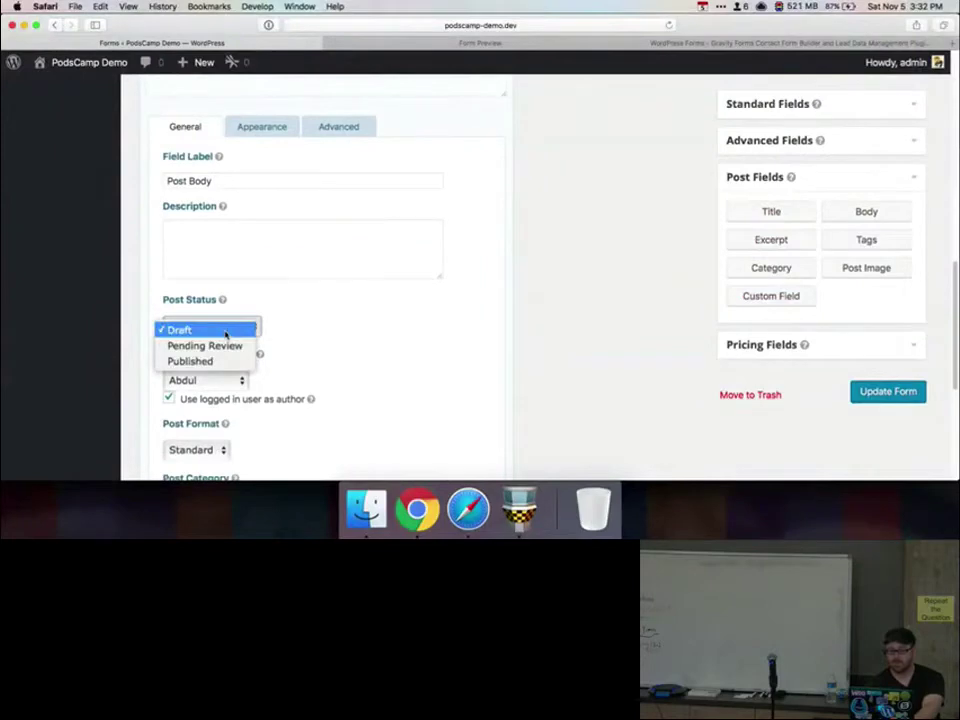
{"action": "left_click", "coordinate": [318, 320]}
{"action": "scroll", "coordinate": [321, 317], "scroll_direction": "down", "scroll_amount": 4}
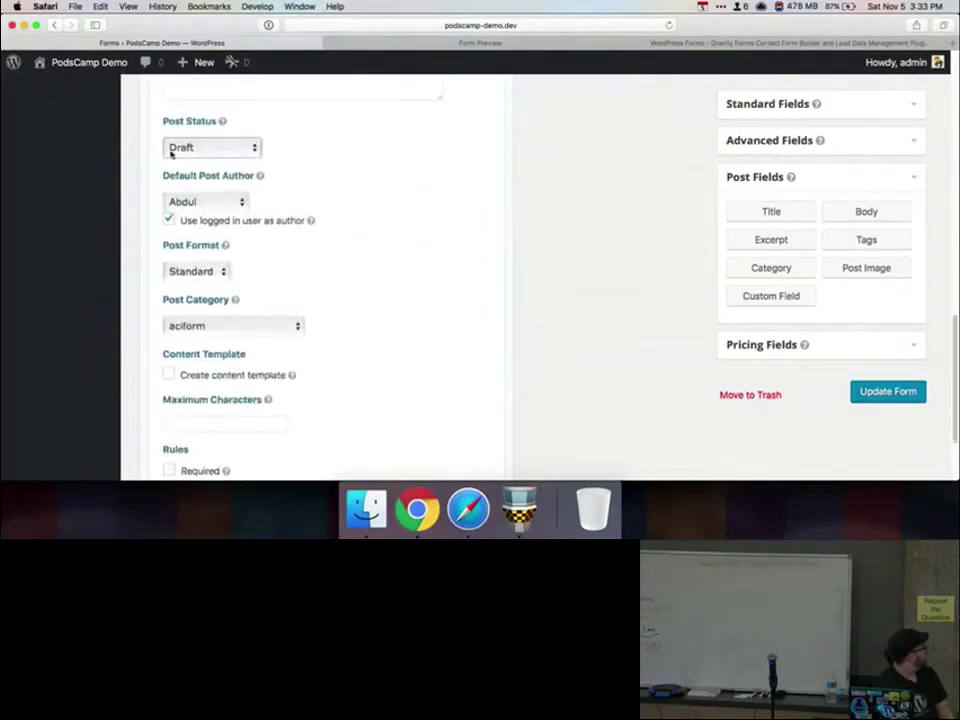
{"action": "left_click", "coordinate": [196, 208]}
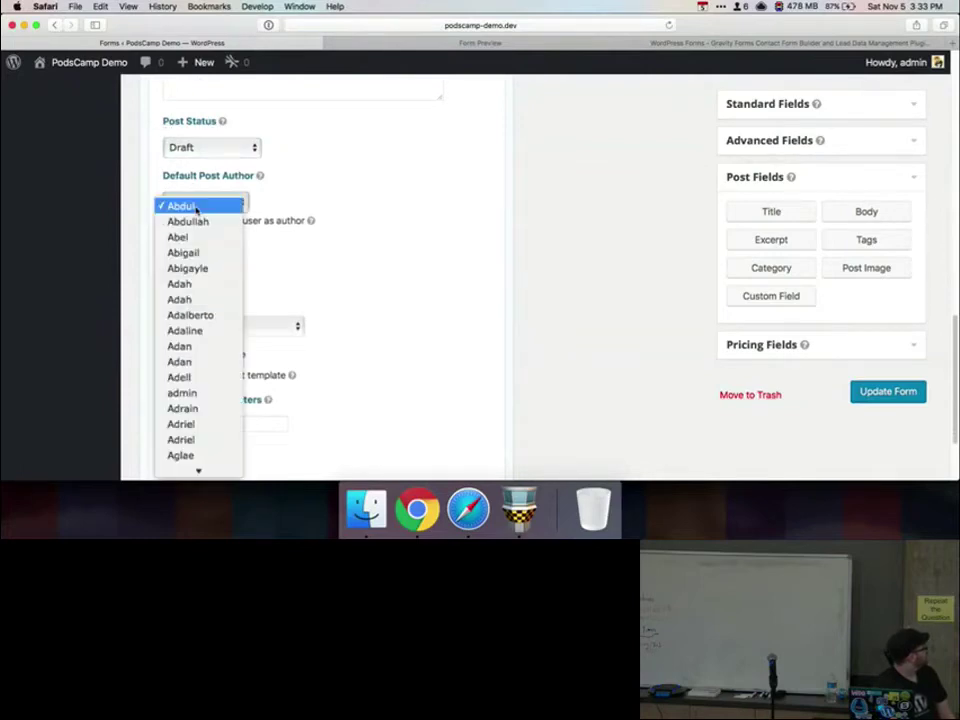
{"action": "left_click", "coordinate": [292, 258]}
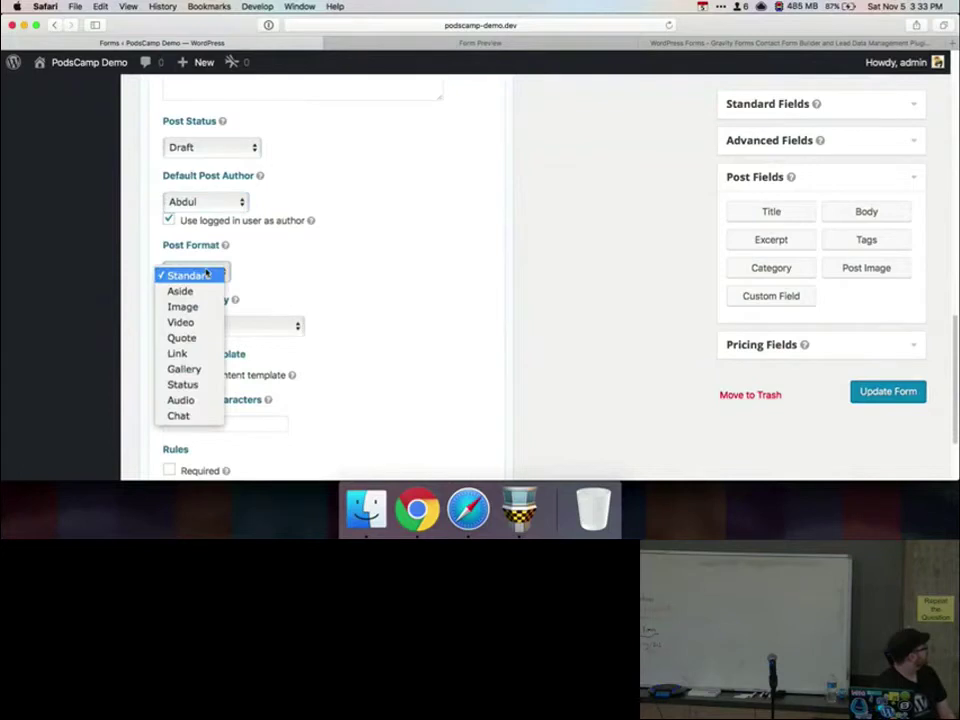
{"action": "left_click", "coordinate": [206, 273]}
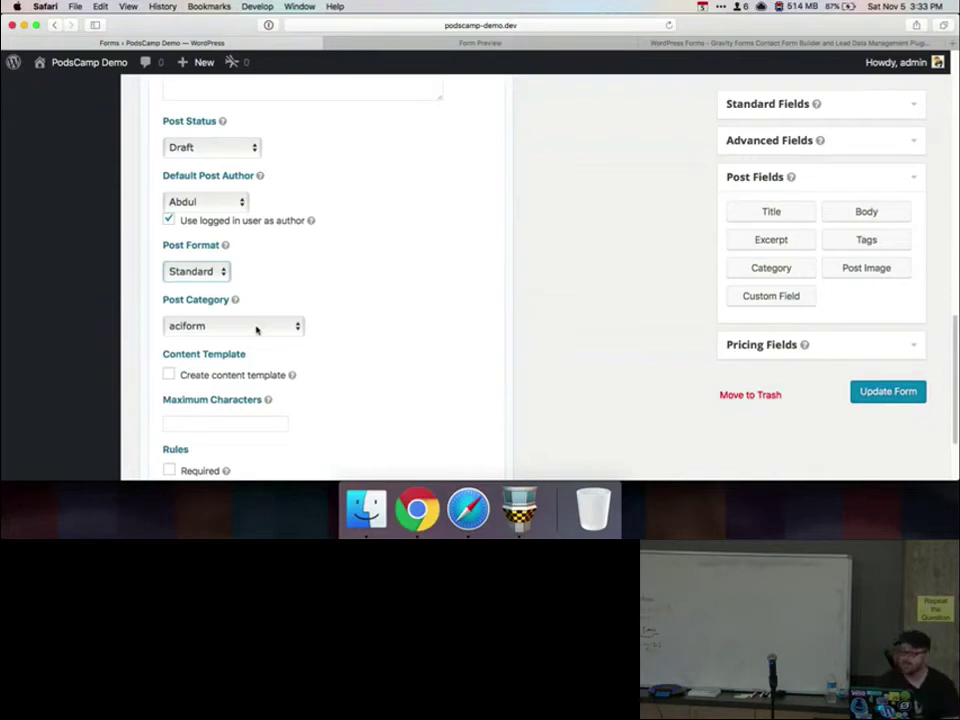
{"action": "scroll", "coordinate": [256, 330], "scroll_direction": "down", "scroll_amount": 2}
{"action": "scroll", "coordinate": [256, 330], "scroll_direction": "up", "scroll_amount": 5}
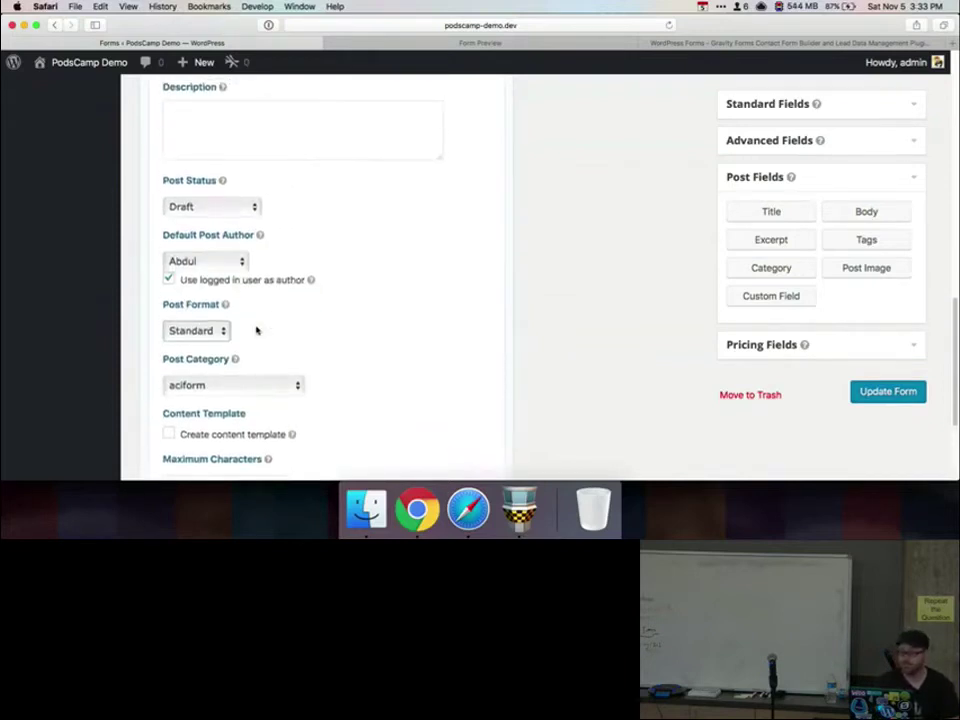
{"action": "scroll", "coordinate": [257, 326], "scroll_direction": "up", "scroll_amount": 3}
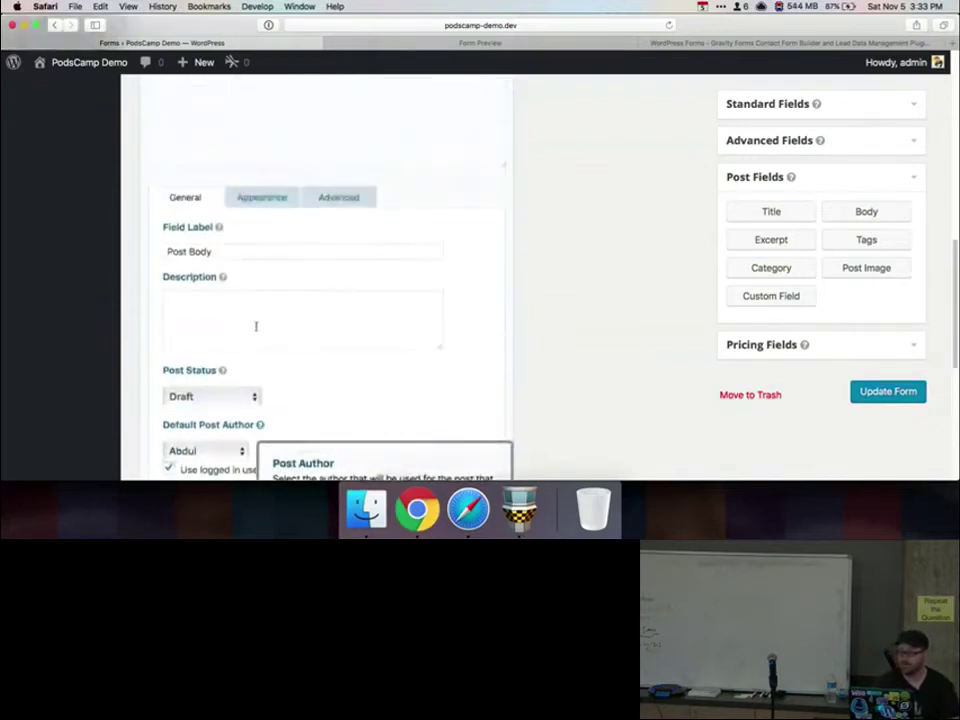
{"action": "scroll", "coordinate": [474, 264], "scroll_direction": "up", "scroll_amount": 3}
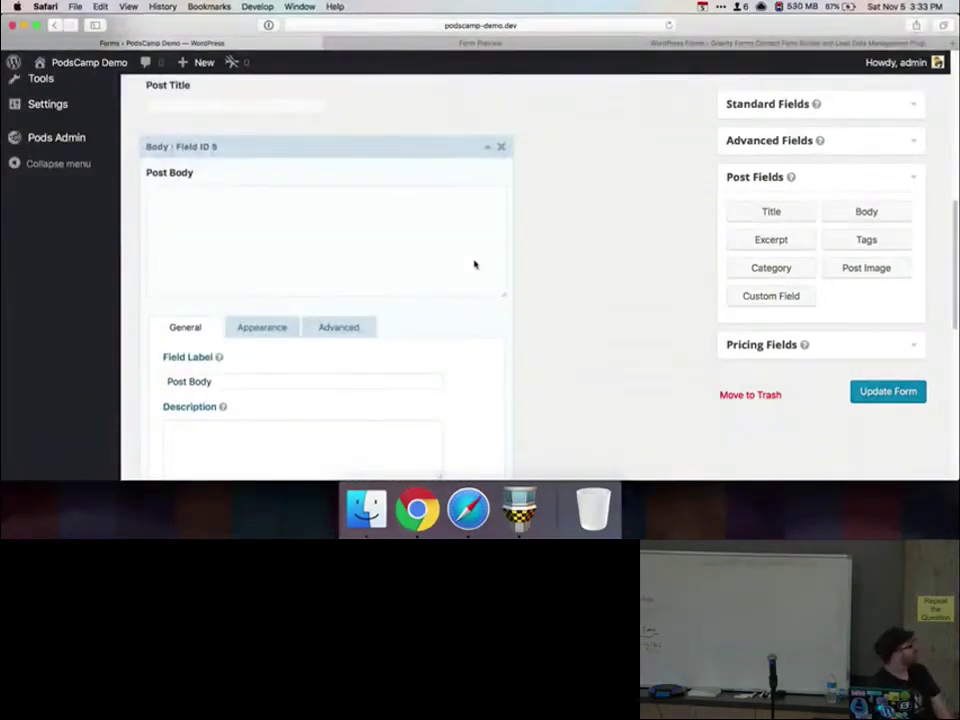
{"action": "scroll", "coordinate": [474, 264], "scroll_direction": "up", "scroll_amount": 2}
{"action": "scroll", "coordinate": [474, 264], "scroll_direction": "down", "scroll_amount": 4}
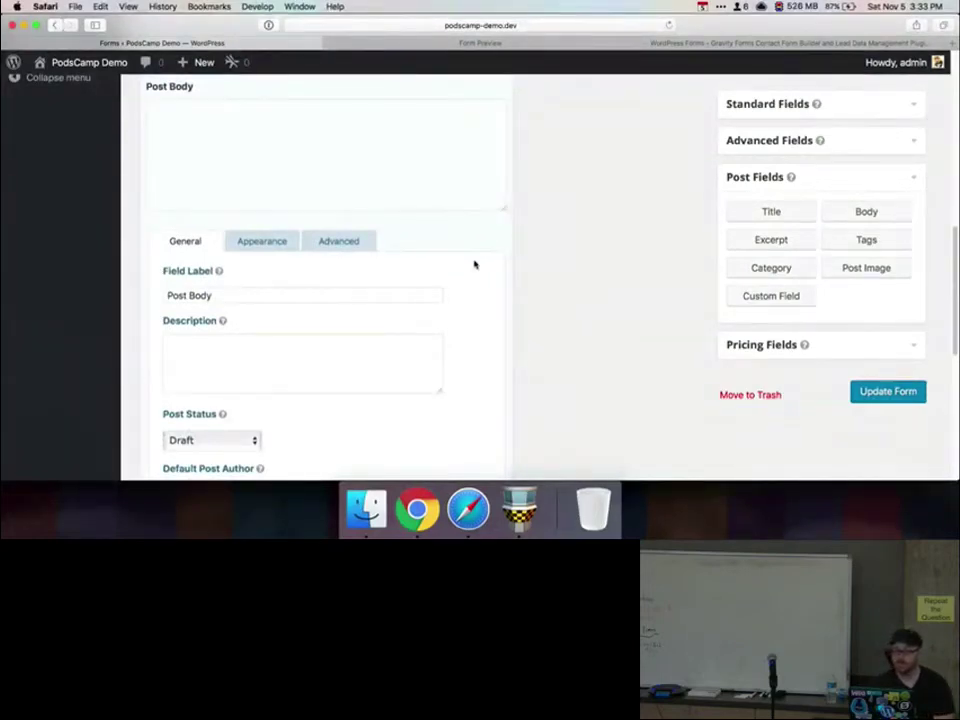
{"action": "scroll", "coordinate": [474, 264], "scroll_direction": "up", "scroll_amount": 10}
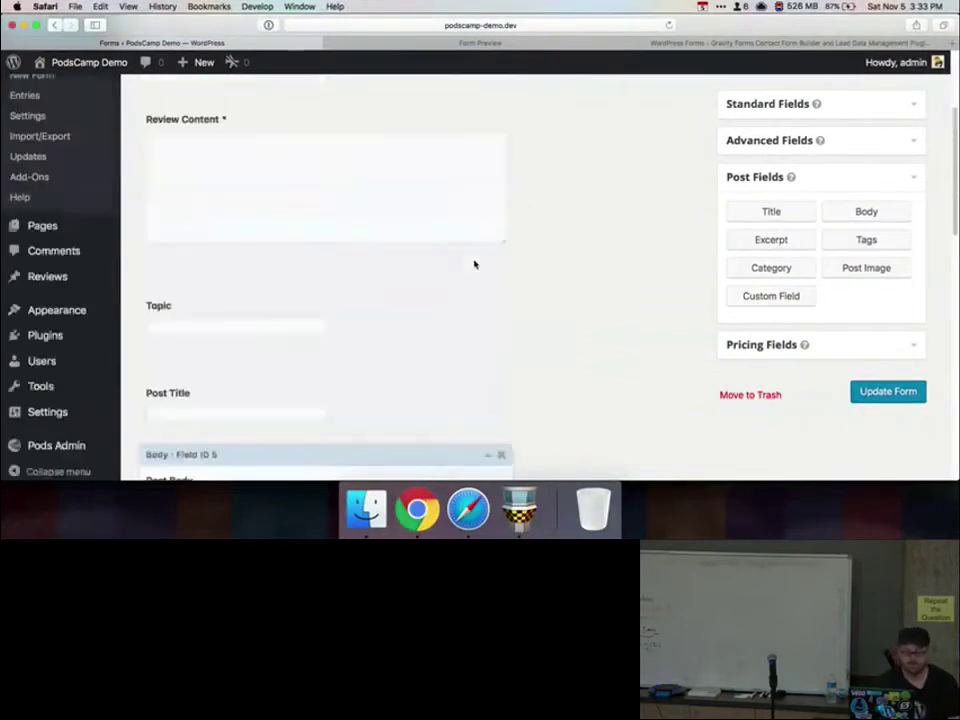
- Leave the form editor without saving and browse the available Gravity Forms add-ons
{"action": "left_click", "coordinate": [29, 357]}
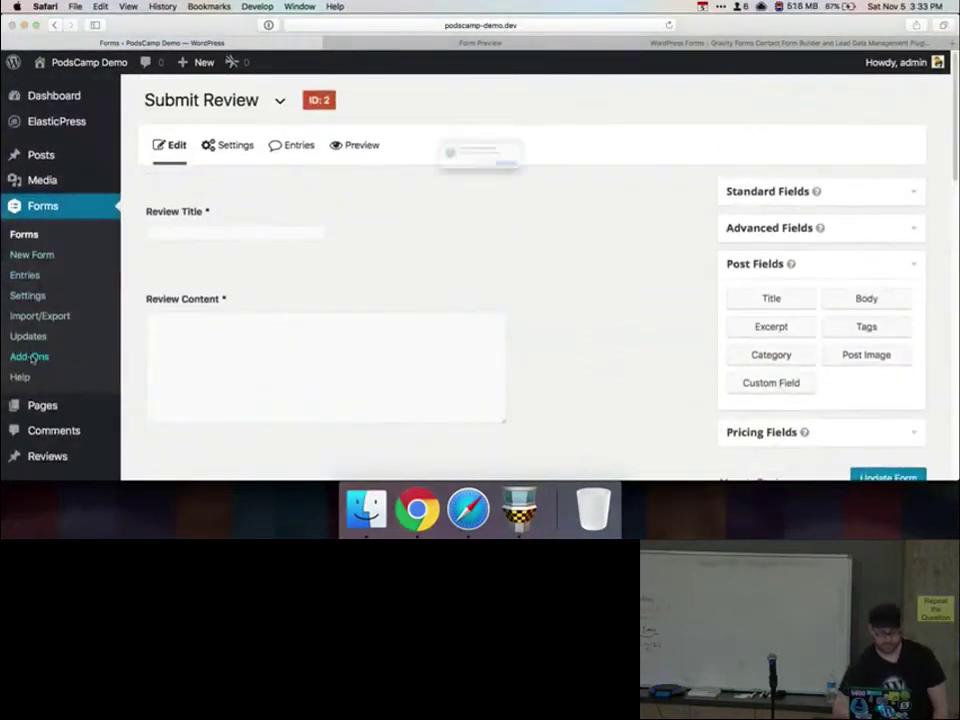
{"action": "left_click", "coordinate": [582, 182]}
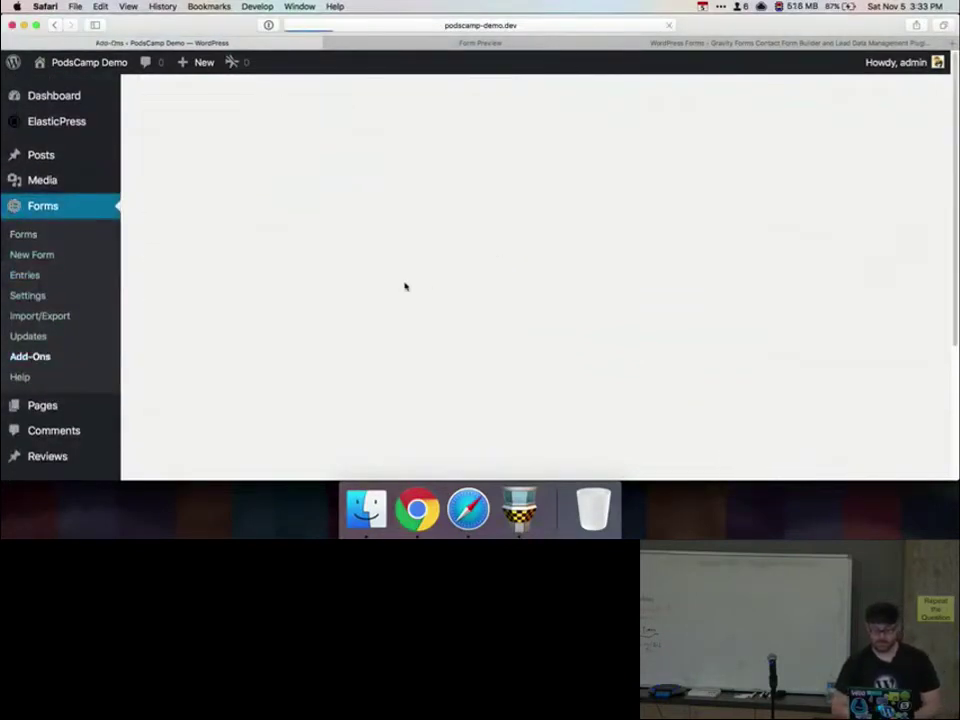
{"action": "scroll", "coordinate": [405, 287], "scroll_direction": "down", "scroll_amount": 3}
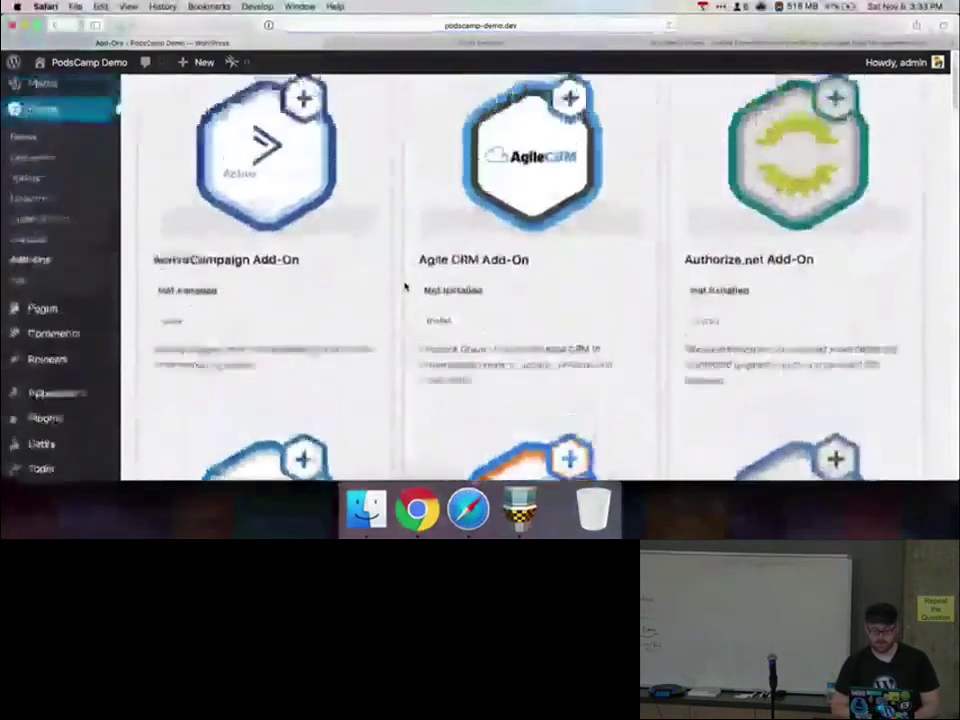
{"action": "scroll", "coordinate": [405, 287], "scroll_direction": "down", "scroll_amount": 5}
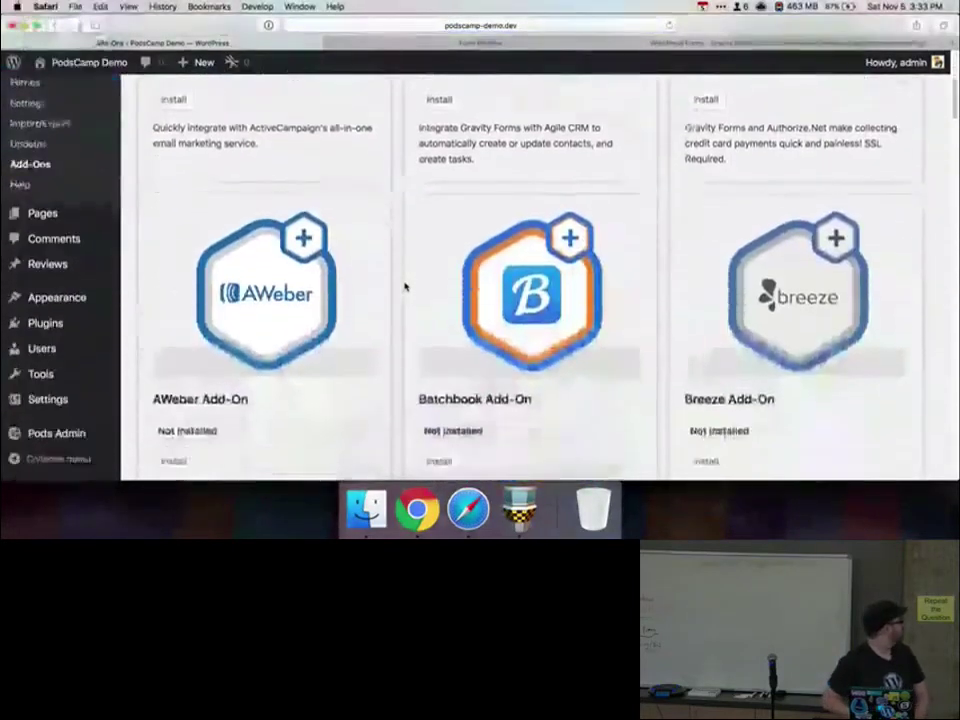
{"action": "scroll", "coordinate": [405, 287], "scroll_direction": "down", "scroll_amount": 1}
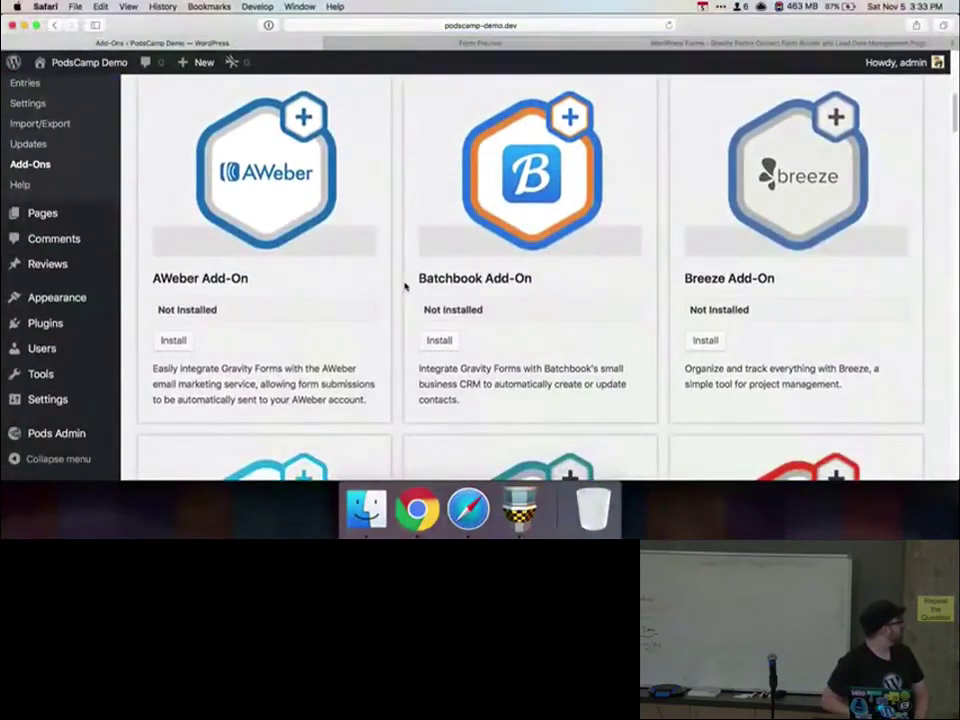
{"action": "scroll", "coordinate": [405, 287], "scroll_direction": "down", "scroll_amount": 2}
{"action": "scroll", "coordinate": [405, 287], "scroll_direction": "down", "scroll_amount": 3}
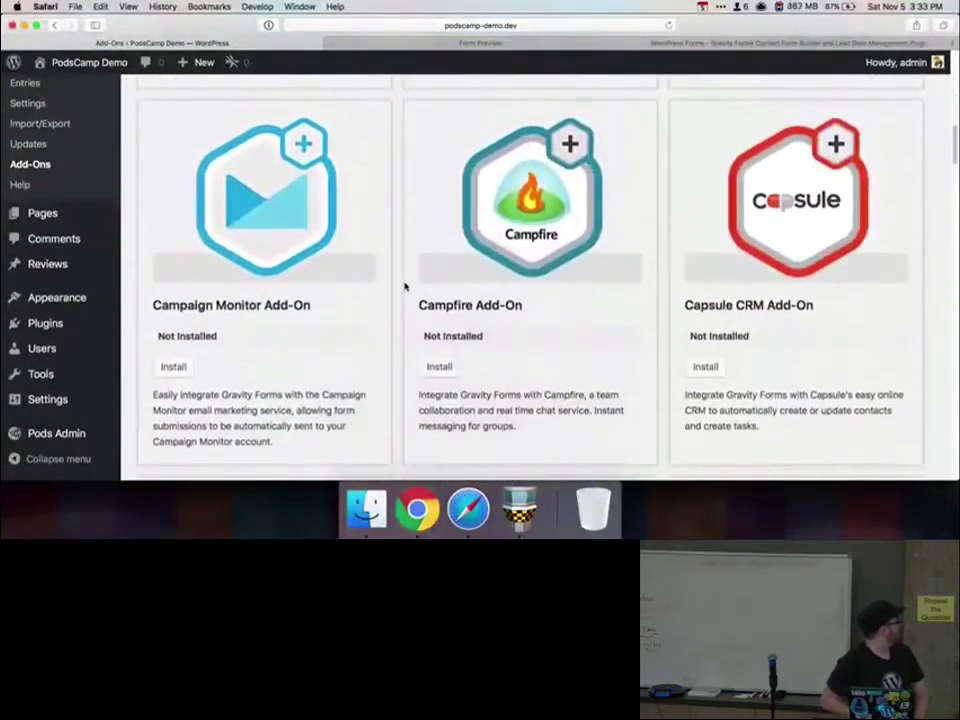
{"action": "scroll", "coordinate": [405, 287], "scroll_direction": "down", "scroll_amount": 1}
{"action": "scroll", "coordinate": [405, 287], "scroll_direction": "down", "scroll_amount": 5}
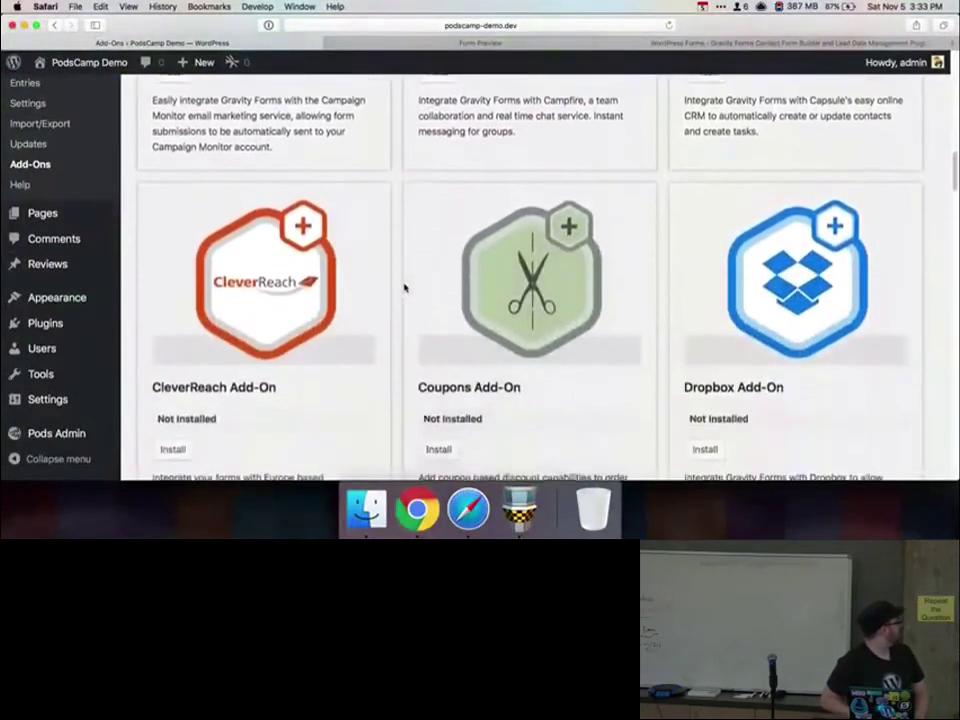
{"action": "scroll", "coordinate": [405, 287], "scroll_direction": "down", "scroll_amount": 1}
{"action": "scroll", "coordinate": [405, 287], "scroll_direction": "down", "scroll_amount": 3}
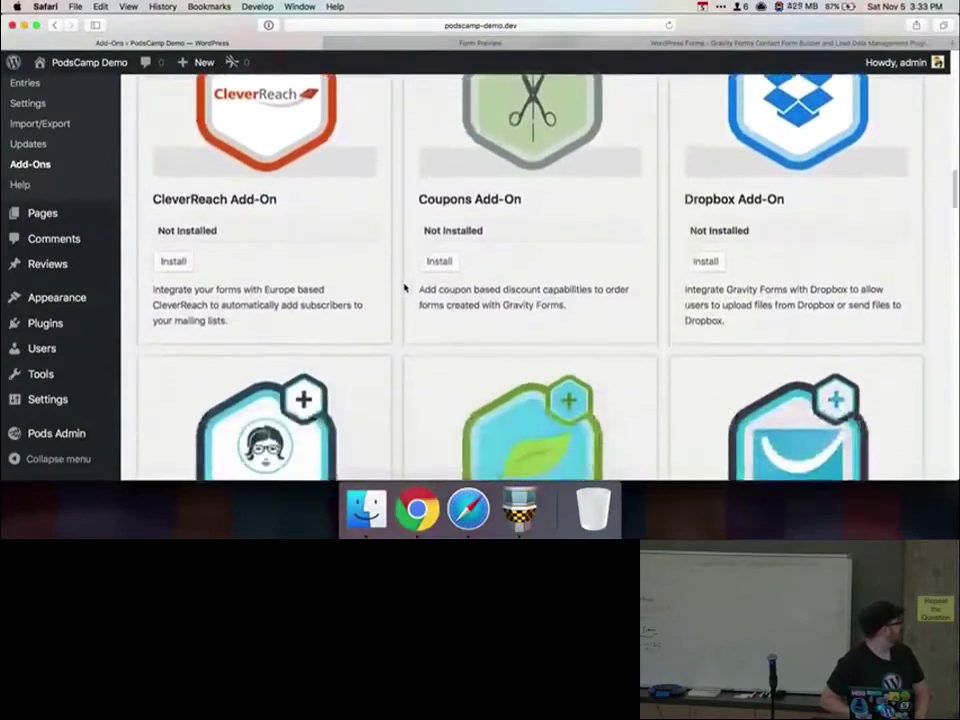
- Examine the rest of the Gravity Forms add-on list, through the payment, survey and User Registration add-ons to the end
{"action": "scroll", "coordinate": [405, 287], "scroll_direction": "down", "scroll_amount": 4}
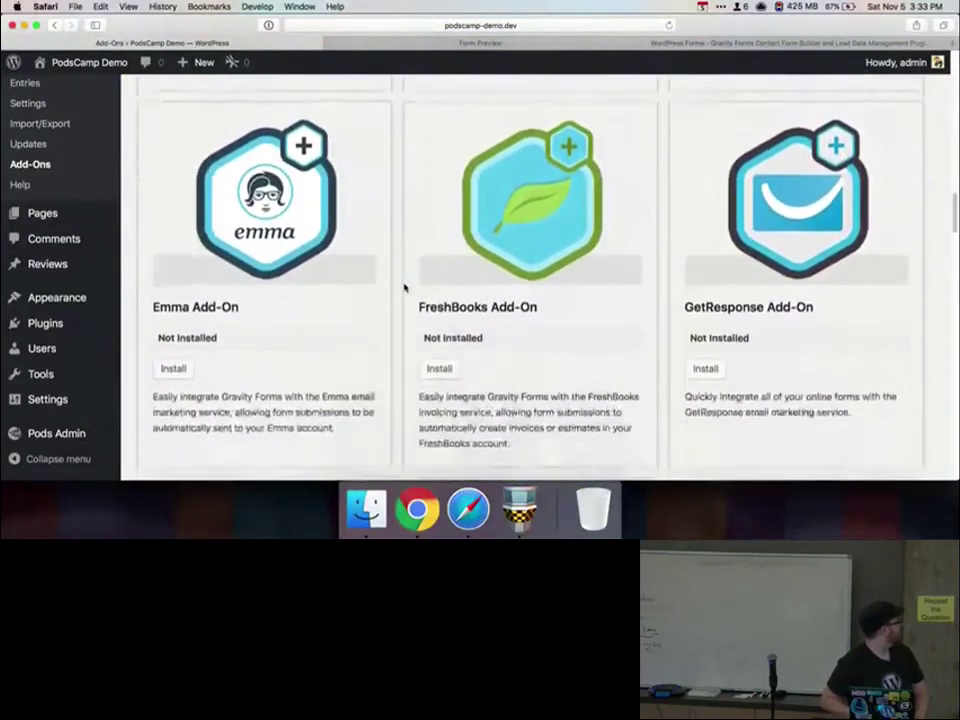
{"action": "scroll", "coordinate": [405, 287], "scroll_direction": "down", "scroll_amount": 8}
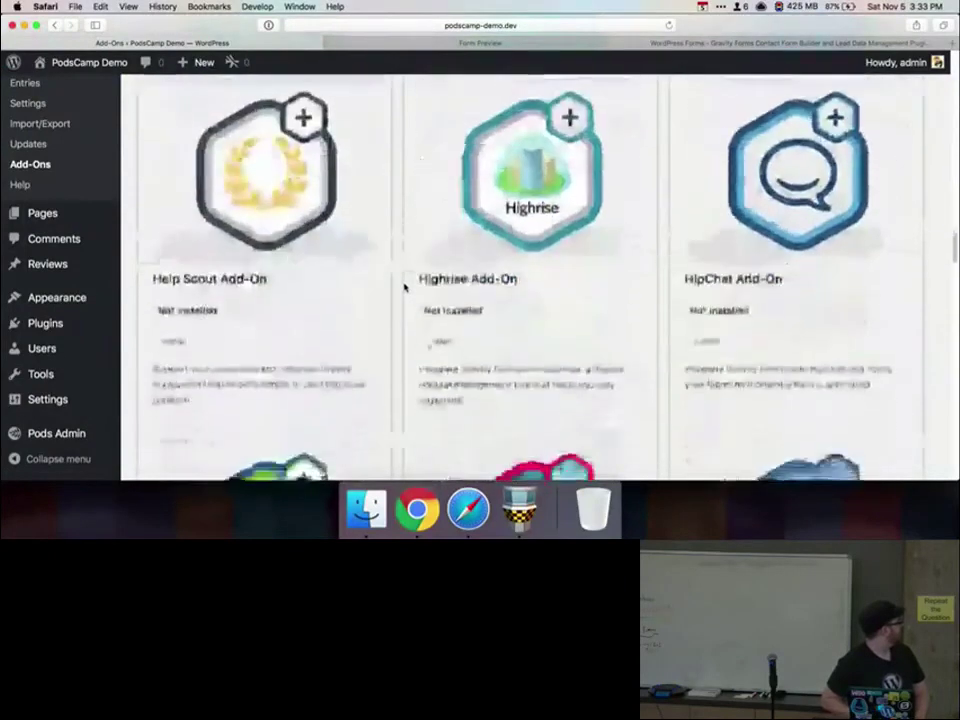
{"action": "scroll", "coordinate": [405, 287], "scroll_direction": "down", "scroll_amount": 12}
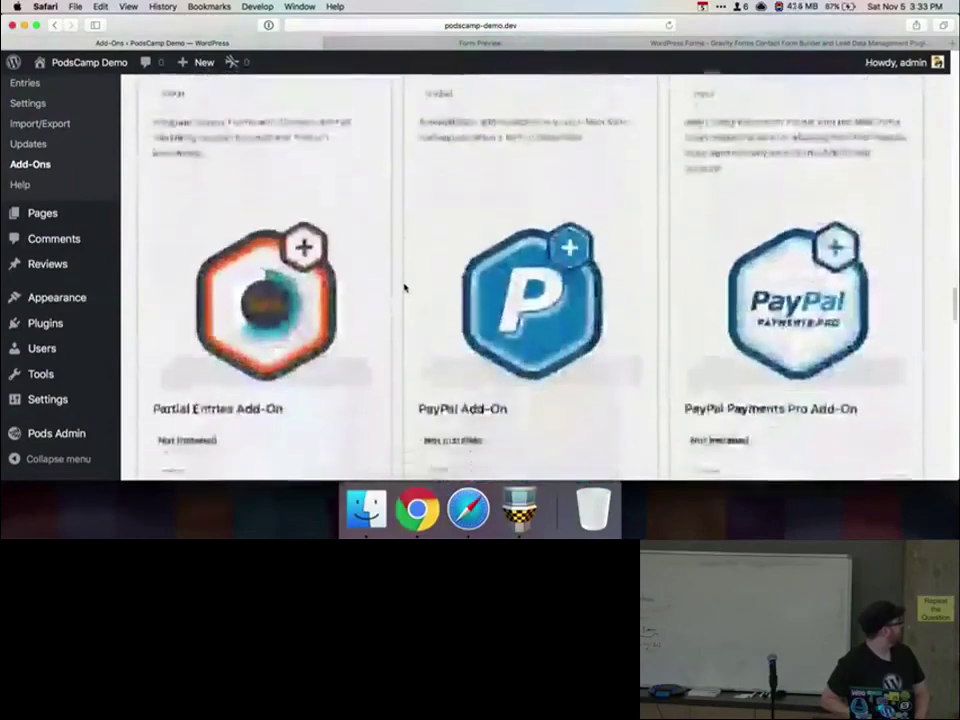
{"action": "scroll", "coordinate": [405, 287], "scroll_direction": "down", "scroll_amount": 10}
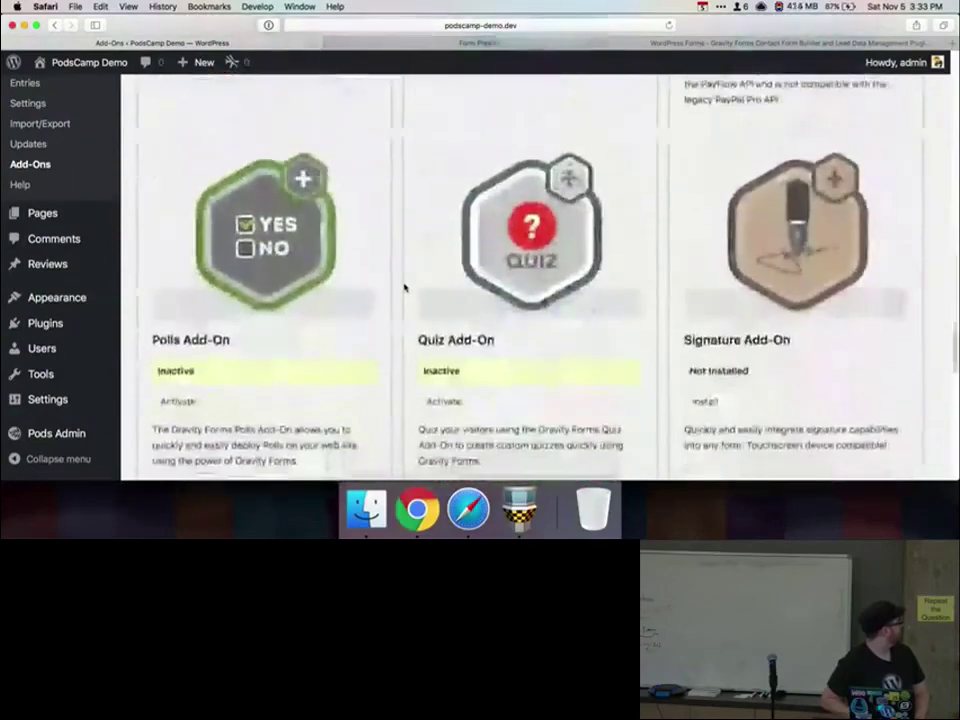
{"action": "scroll", "coordinate": [405, 287], "scroll_direction": "down", "scroll_amount": 12}
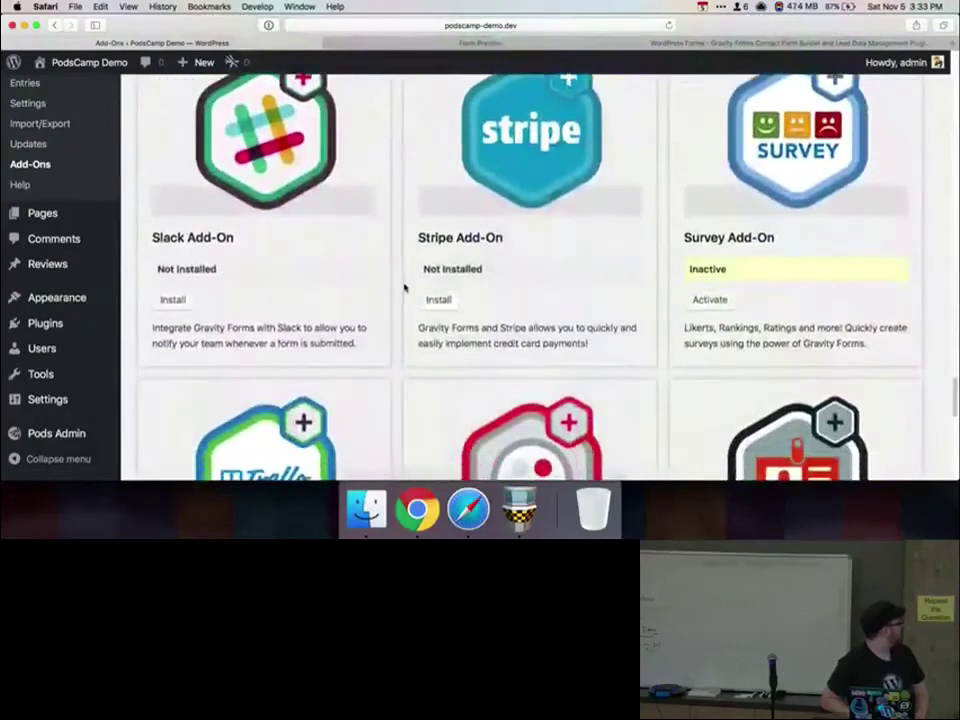
{"action": "scroll", "coordinate": [405, 287], "scroll_direction": "down", "scroll_amount": 2}
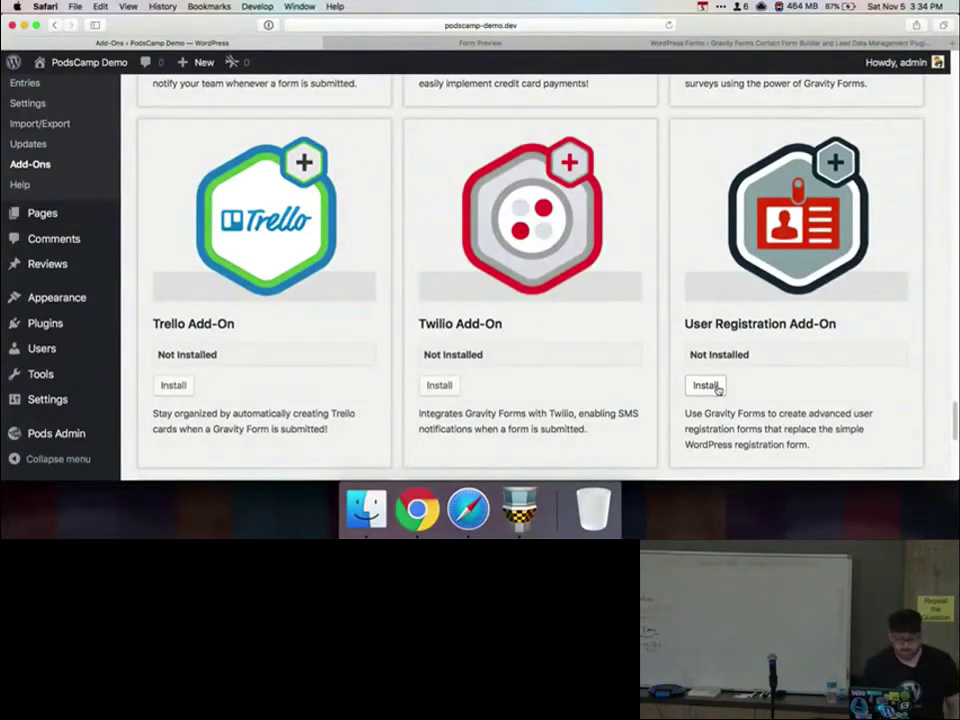
{"action": "scroll", "coordinate": [717, 390], "scroll_direction": "down", "scroll_amount": 5}
- Go back through the add-on list from Zoho CRM to the Coupons and Dropbox add-ons
{"action": "scroll", "coordinate": [717, 390], "scroll_direction": "up", "scroll_amount": 4}
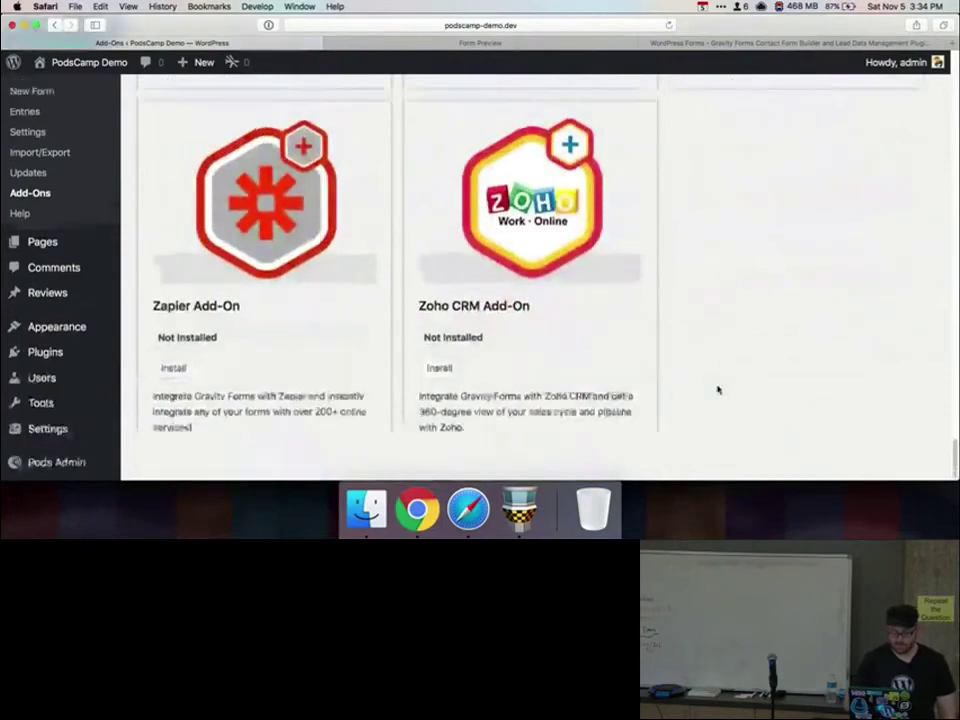
{"action": "scroll", "coordinate": [717, 390], "scroll_direction": "up", "scroll_amount": 5}
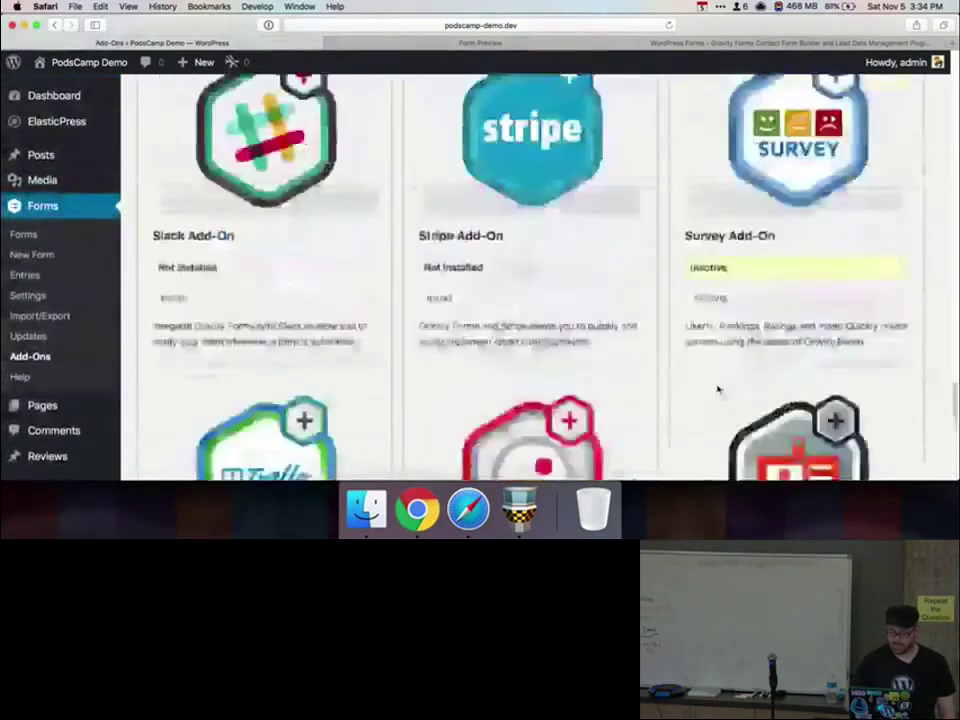
{"action": "scroll", "coordinate": [362, 354], "scroll_direction": "up", "scroll_amount": 4}
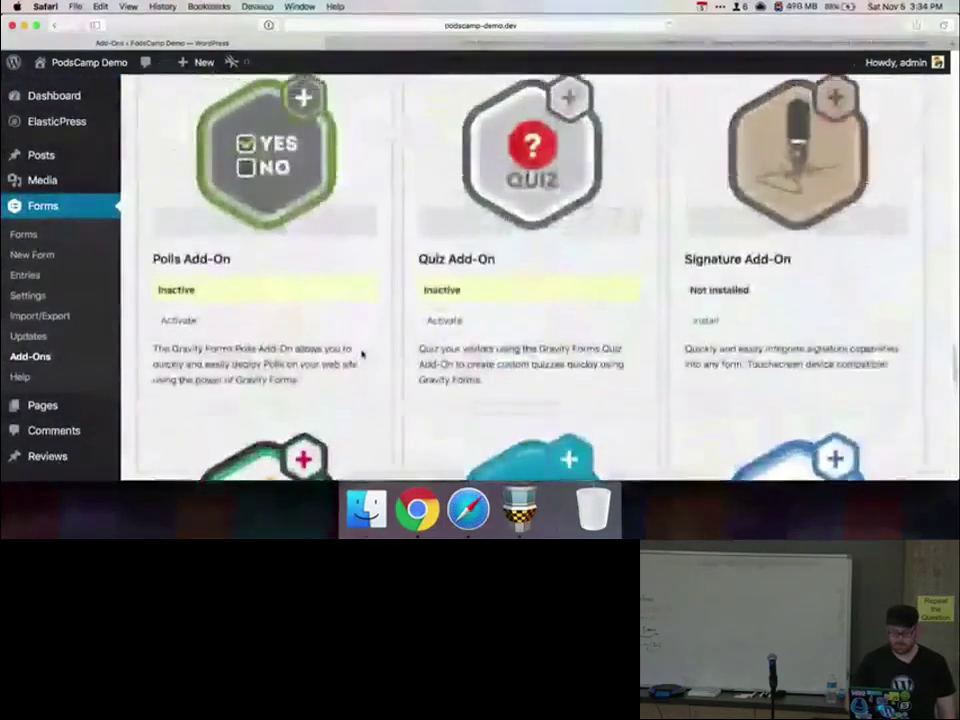
{"action": "scroll", "coordinate": [562, 297], "scroll_direction": "up", "scroll_amount": 4}
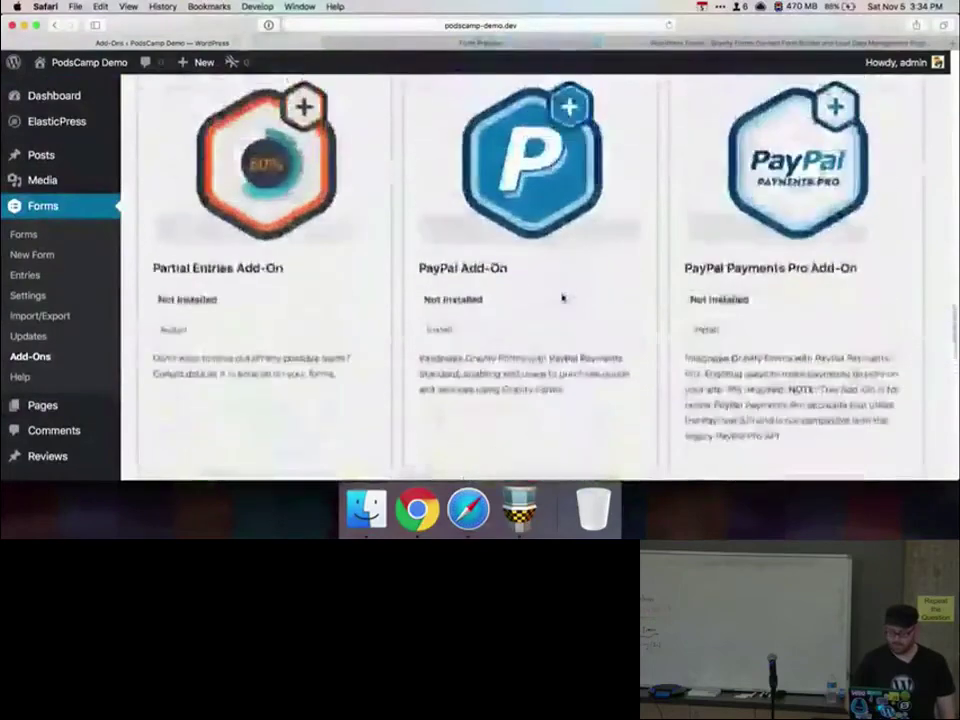
{"action": "scroll", "coordinate": [562, 297], "scroll_direction": "up", "scroll_amount": 4}
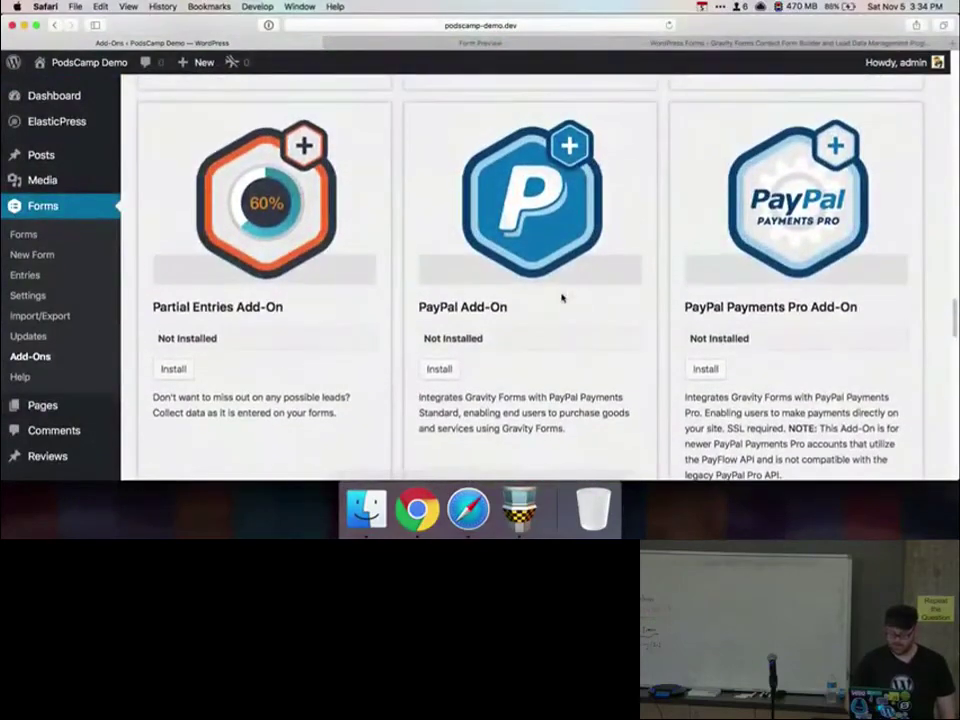
{"action": "scroll", "coordinate": [540, 270], "scroll_direction": "up", "scroll_amount": 4}
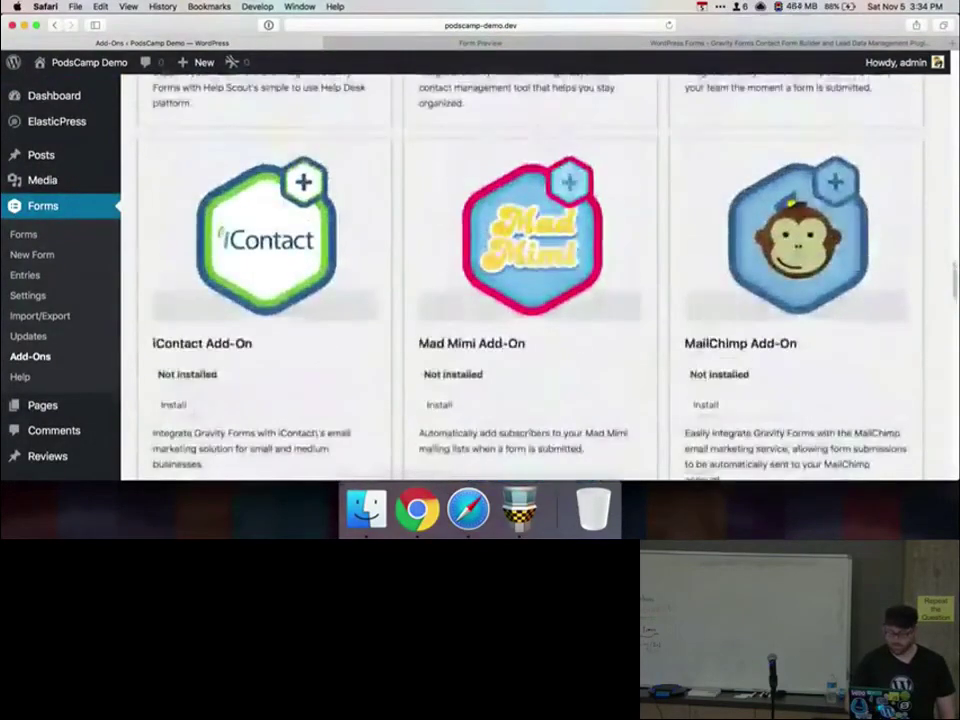
{"action": "scroll", "coordinate": [540, 270], "scroll_direction": "up", "scroll_amount": 2}
{"action": "scroll", "coordinate": [500, 340], "scroll_direction": "up", "scroll_amount": 6}
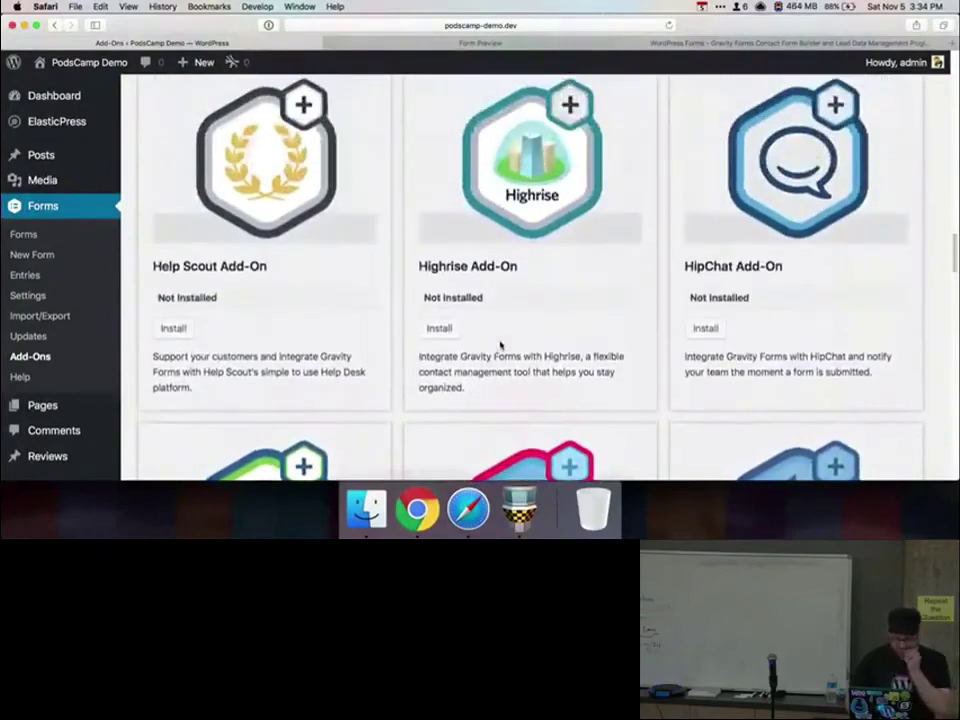
{"action": "scroll", "coordinate": [500, 345], "scroll_direction": "up", "scroll_amount": 10}
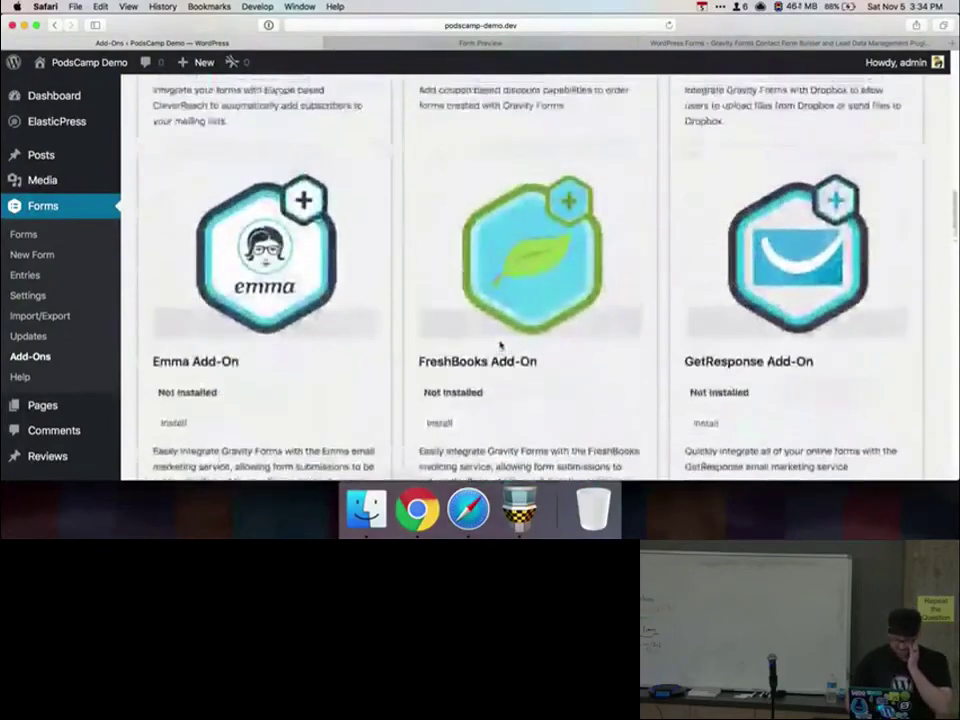
{"action": "scroll", "coordinate": [500, 344], "scroll_direction": "up", "scroll_amount": 1}
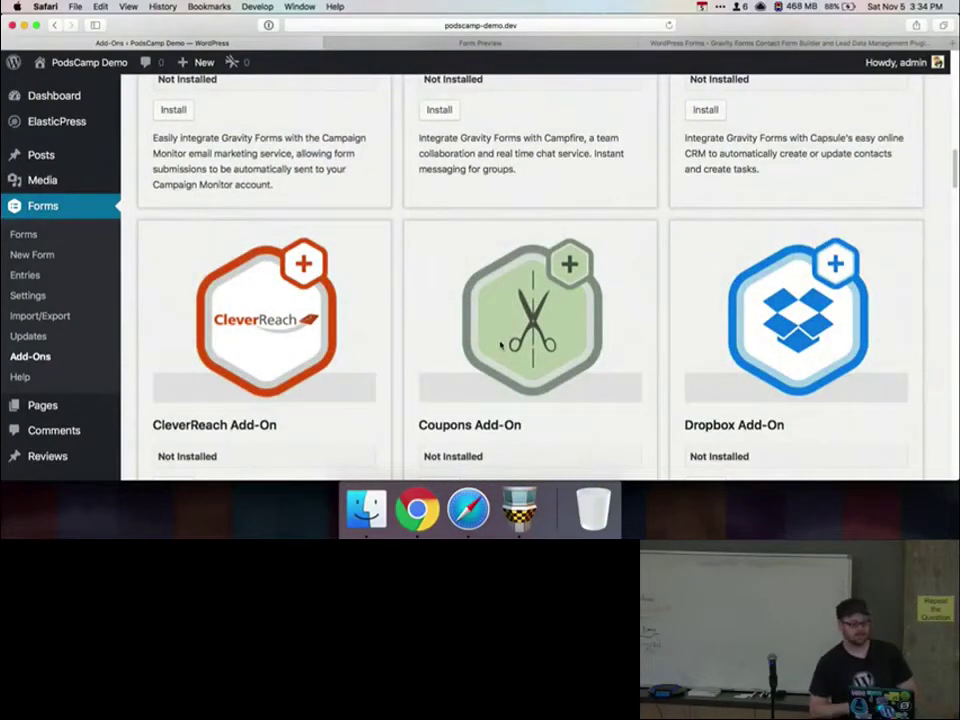
- Open the Add-Ons page on gravityforms.com and examine which add-ons the Developer, Business and Personal licenses include
{"action": "key", "text": "super+t"}
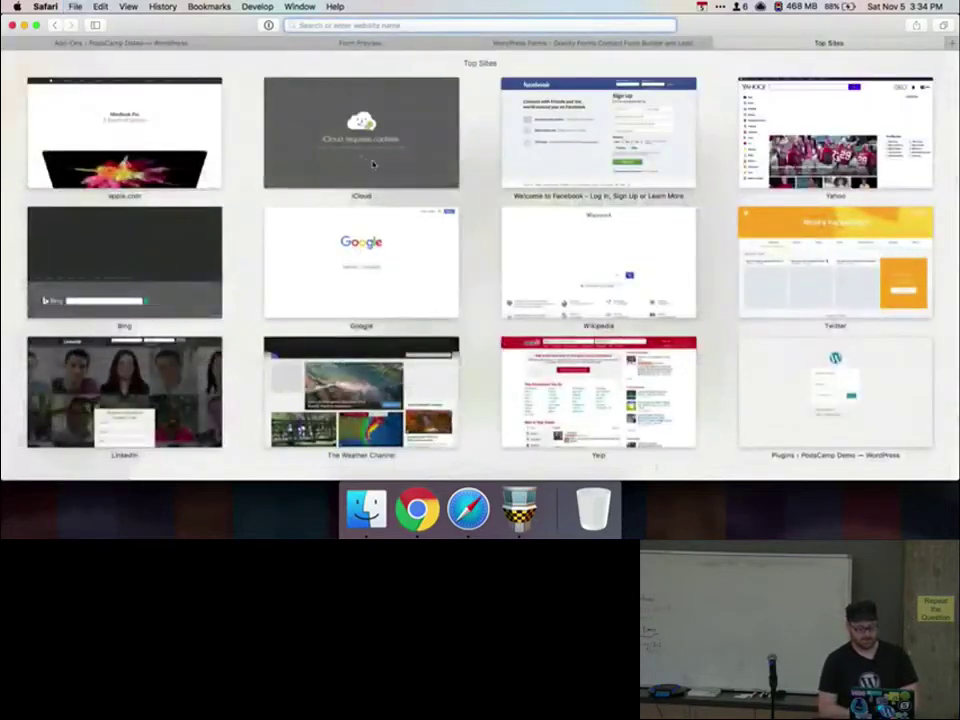
{"action": "left_click", "coordinate": [553, 46]}
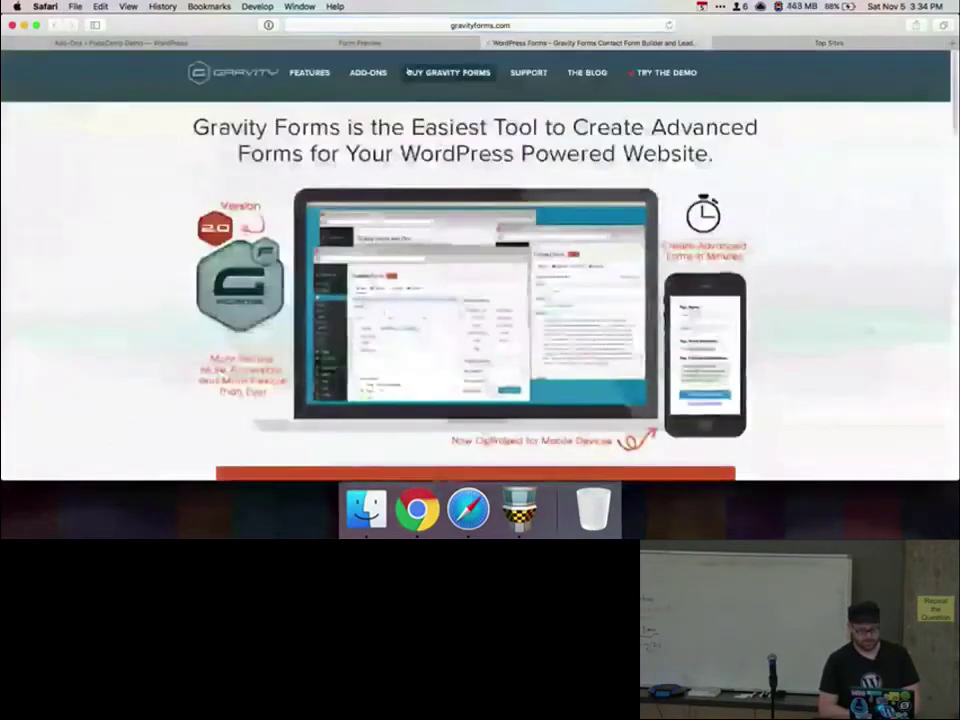
{"action": "left_click", "coordinate": [362, 76]}
{"action": "scroll", "coordinate": [397, 308], "scroll_direction": "down", "scroll_amount": 5}
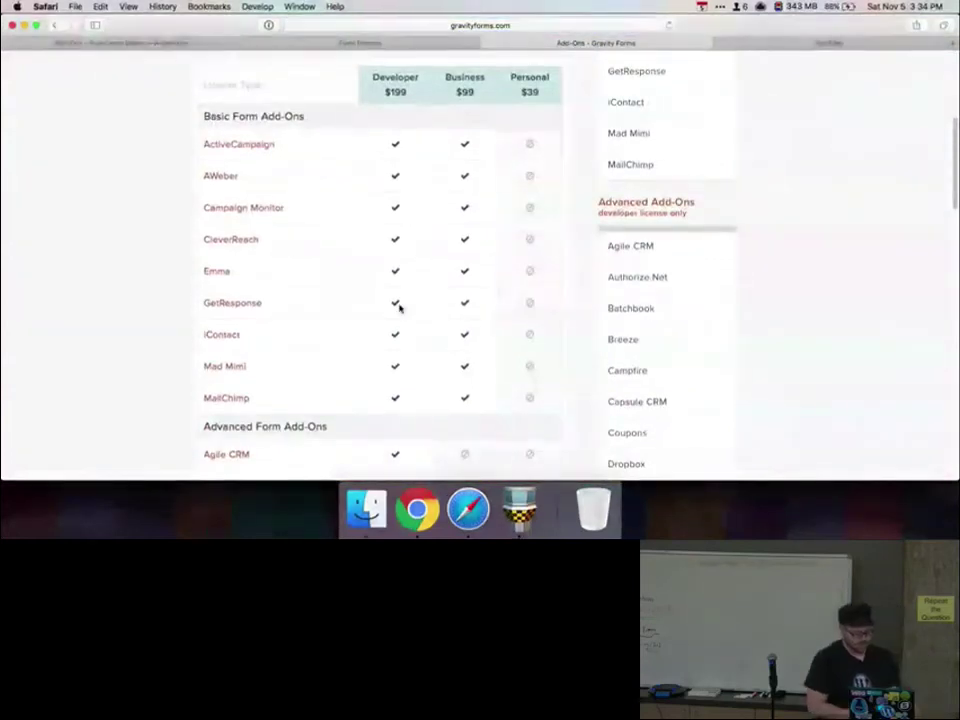
{"action": "scroll", "coordinate": [399, 308], "scroll_direction": "down", "scroll_amount": 3}
{"action": "scroll", "coordinate": [399, 308], "scroll_direction": "down", "scroll_amount": 2}
{"action": "scroll", "coordinate": [399, 308], "scroll_direction": "up", "scroll_amount": 5}
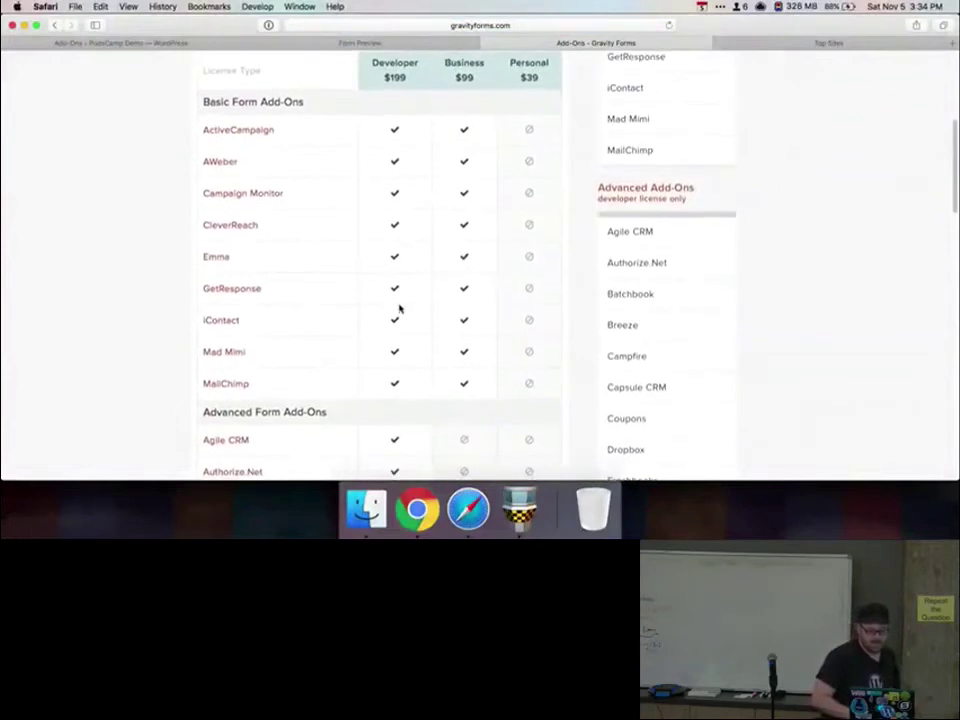
{"action": "scroll", "coordinate": [399, 308], "scroll_direction": "down", "scroll_amount": 5}
{"action": "scroll", "coordinate": [399, 308], "scroll_direction": "down", "scroll_amount": 7}
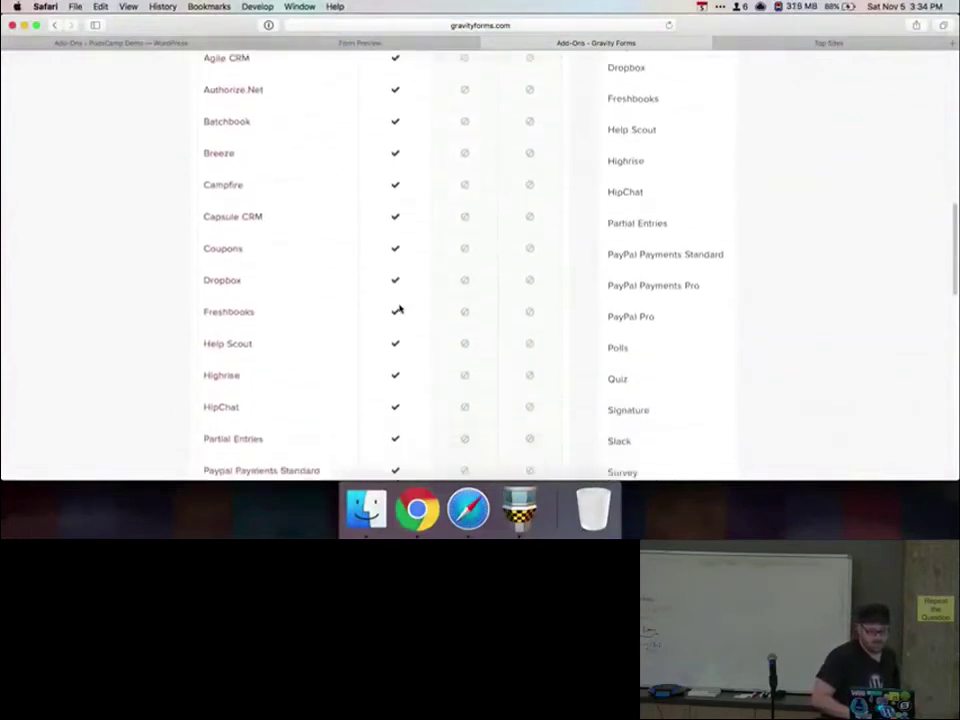
{"action": "scroll", "coordinate": [399, 308], "scroll_direction": "down", "scroll_amount": 5}
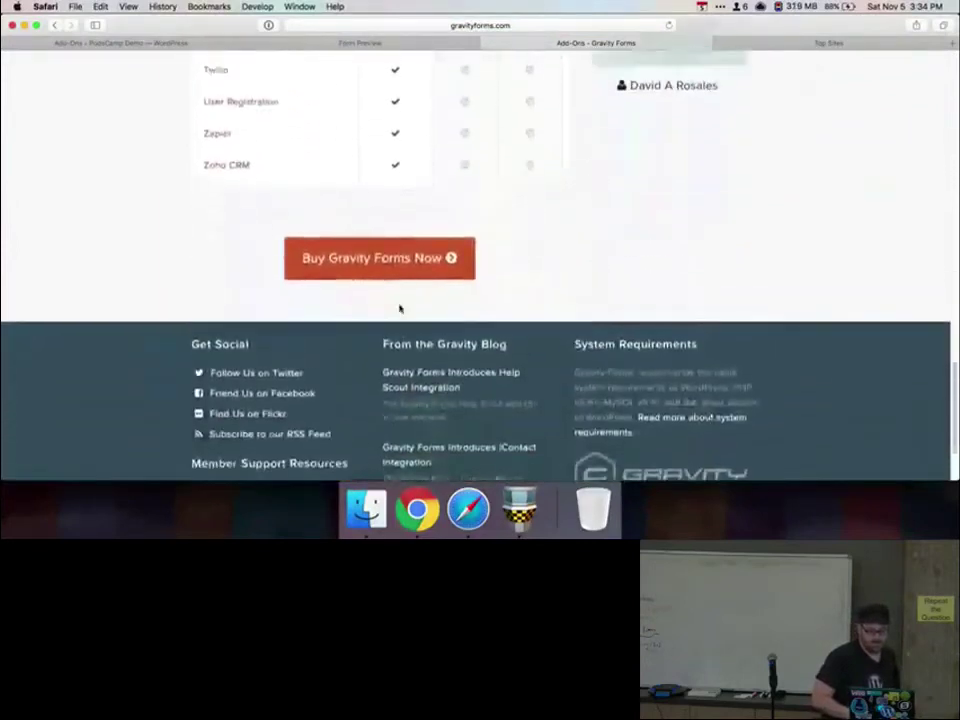
{"action": "scroll", "coordinate": [399, 308], "scroll_direction": "up", "scroll_amount": 5}
{"action": "scroll", "coordinate": [399, 308], "scroll_direction": "up", "scroll_amount": 15}
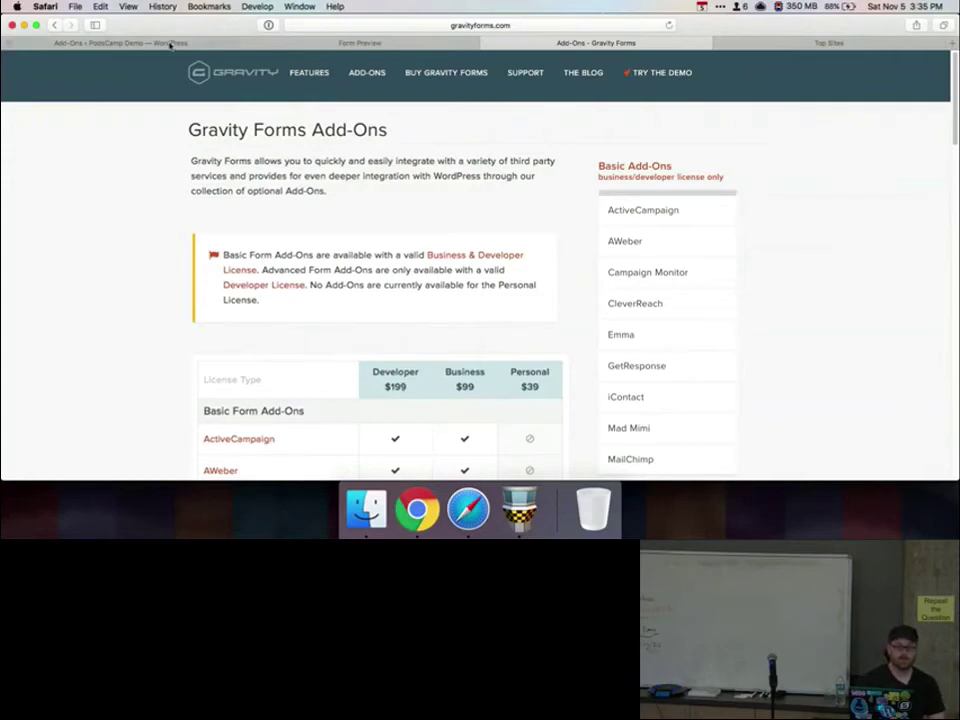
- Return to the PodsCamp Demo add-ons page and view the beginning of its list
{"action": "left_click", "coordinate": [130, 42]}
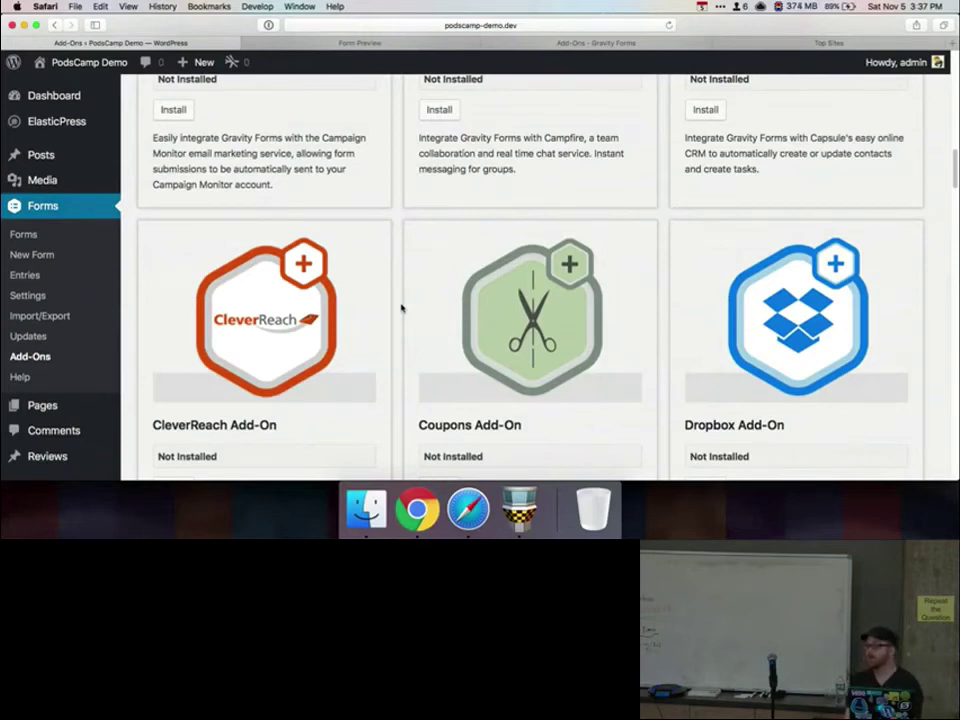
{"action": "scroll", "coordinate": [401, 308], "scroll_direction": "up", "scroll_amount": 5}
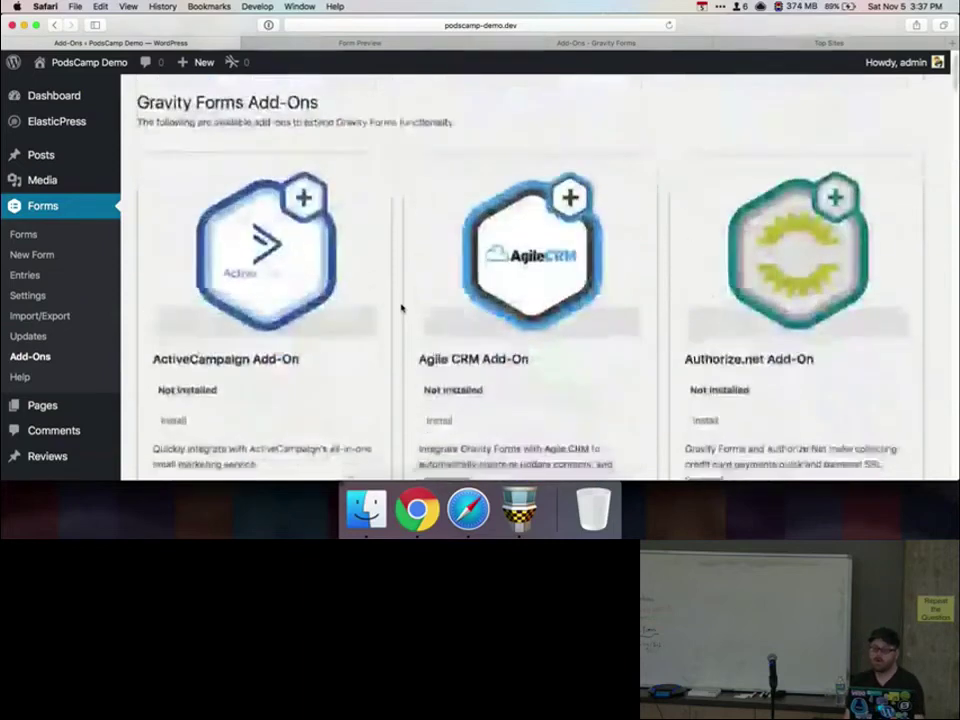
{"action": "scroll", "coordinate": [401, 308], "scroll_direction": "down", "scroll_amount": 2}
{"action": "scroll", "coordinate": [401, 308], "scroll_direction": "up", "scroll_amount": 3}
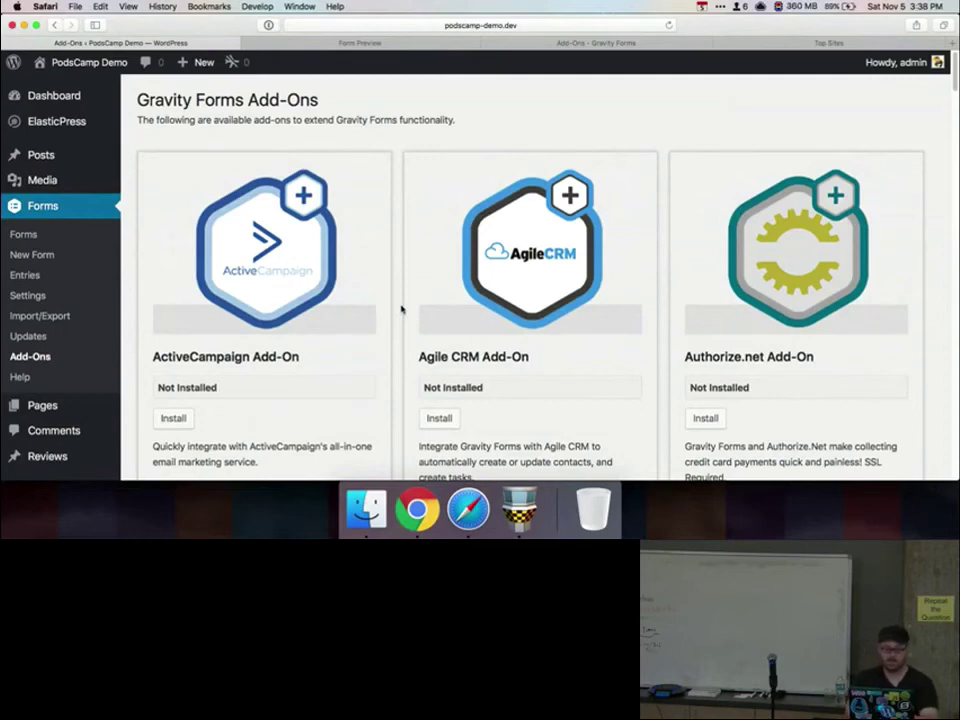
- Search Google for sucuri in a new browser tab and open the Sucuri Security website
{"action": "key", "text": "super+t"}
{"action": "type", "text": "podsca"}
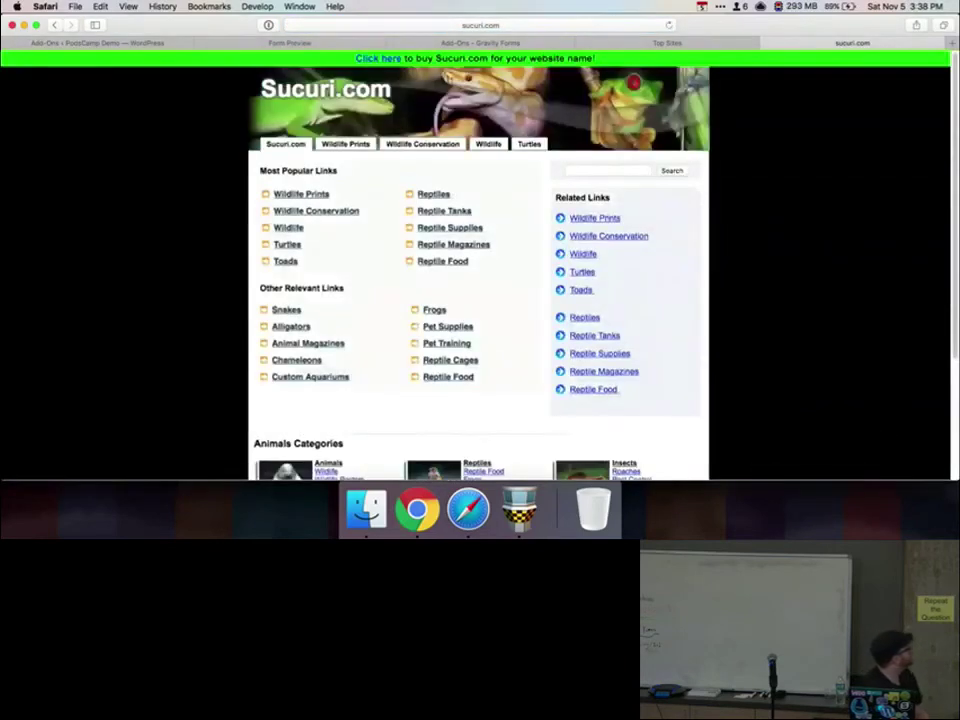
{"action": "key", "text": "super+l"}
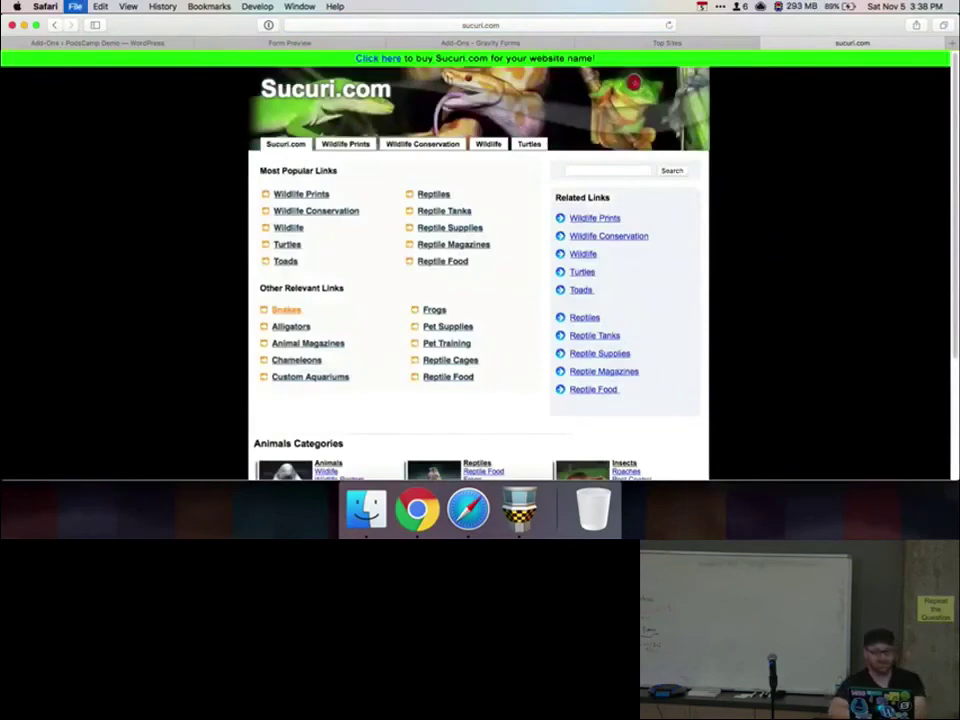
{"action": "type", "text": "suc"}
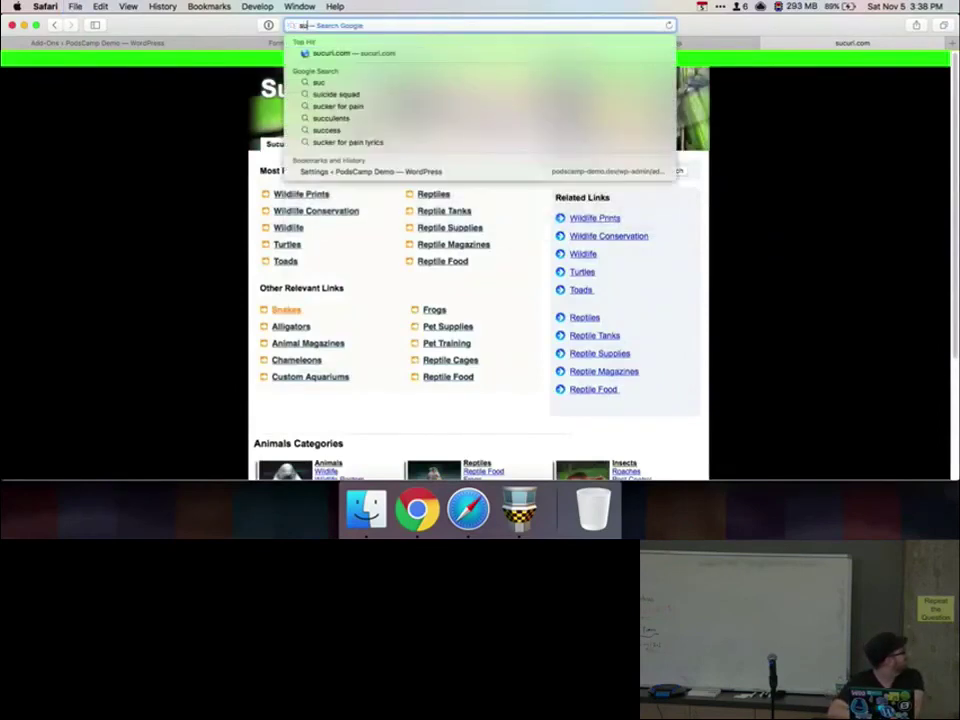
{"action": "key", "text": "BackSpace"}
{"action": "key", "text": "BackSpace"}
{"action": "key", "text": "BackSpace"}
{"action": "type", "text": "ucuri"}
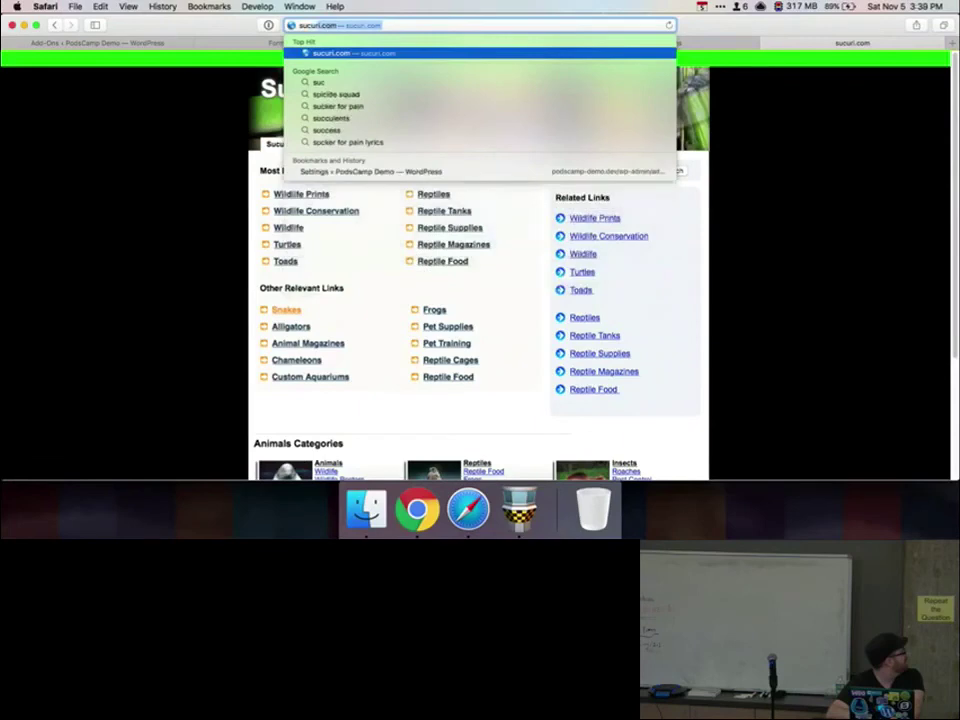
{"action": "key", "text": "Return"}
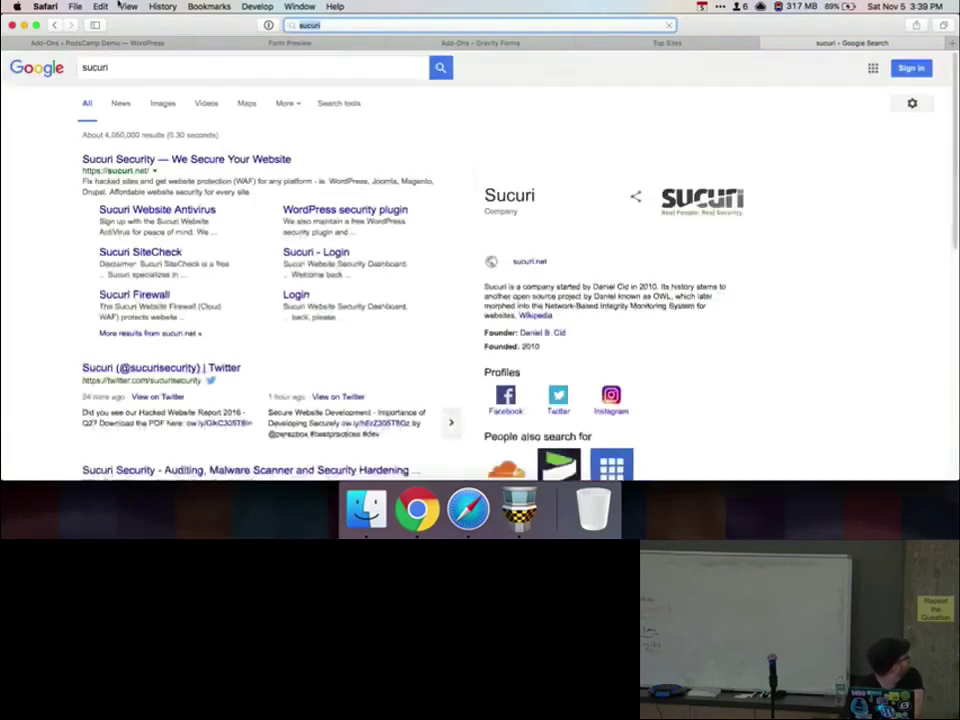
{"action": "left_click", "coordinate": [94, 158]}
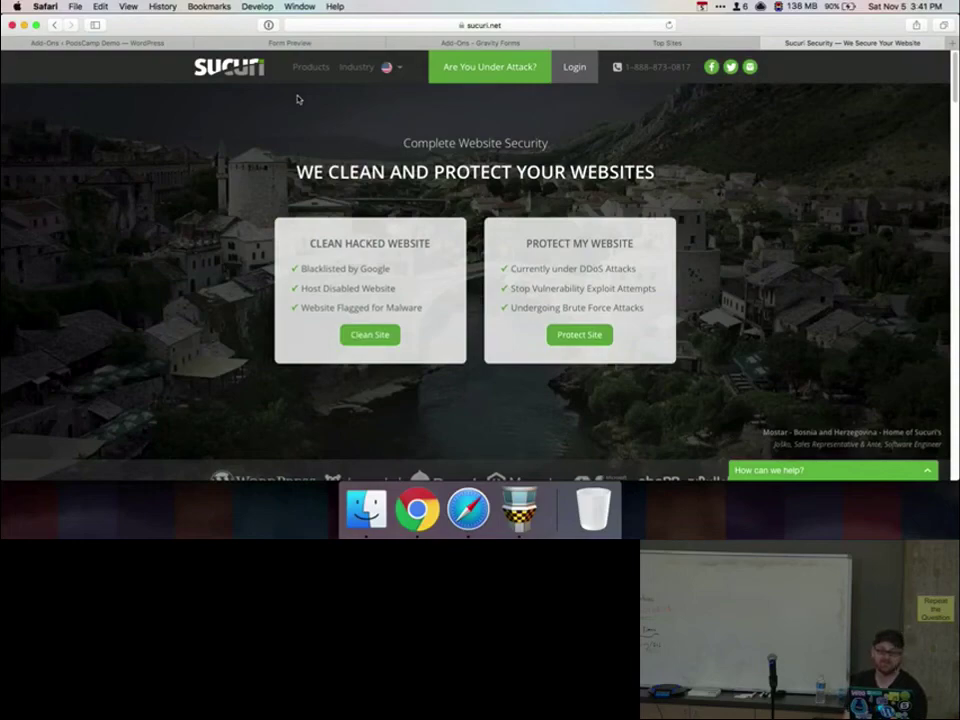
- Return to the PodsCamp Demo add-ons page and look up the Partial Entries, PayPal and PayPal Payments Pro add-ons
{"action": "left_click", "coordinate": [395, 43]}
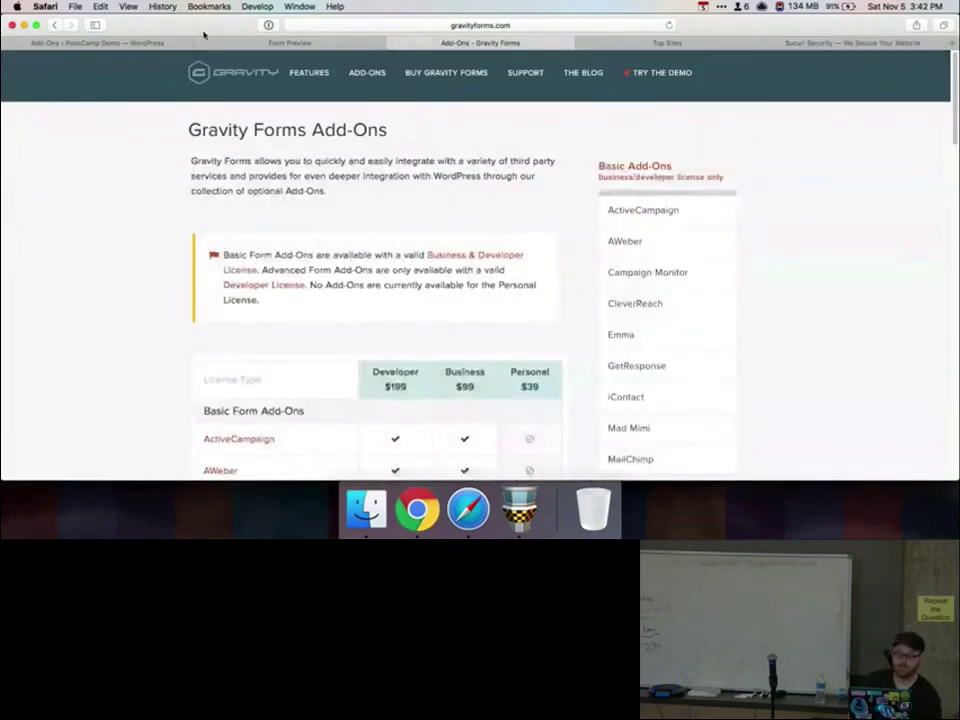
{"action": "left_click", "coordinate": [155, 43]}
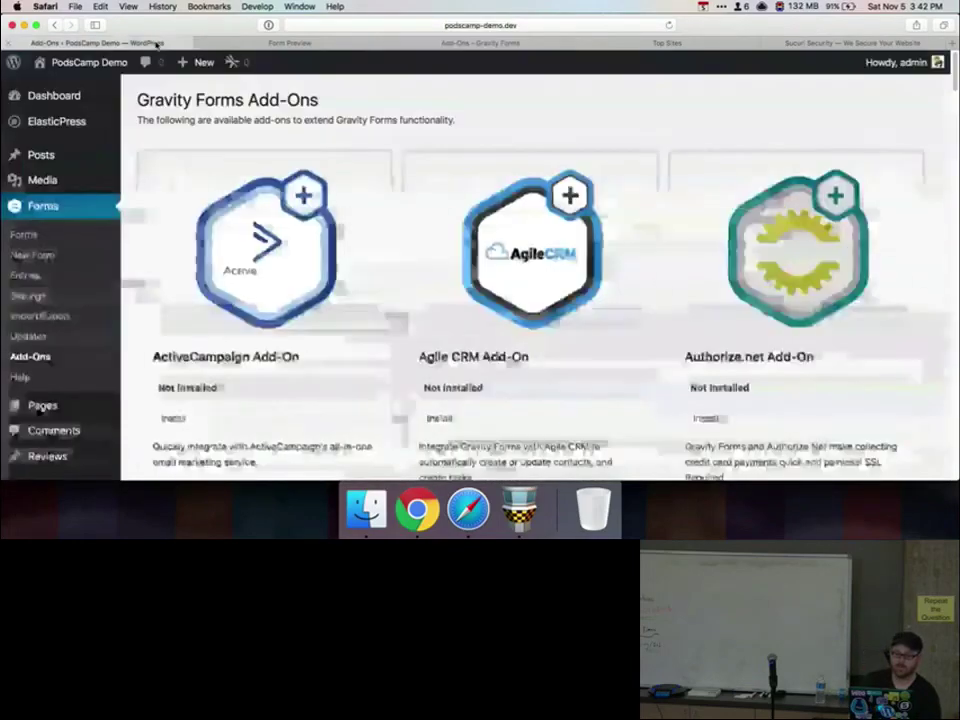
{"action": "scroll", "coordinate": [490, 227], "scroll_direction": "down", "scroll_amount": 10}
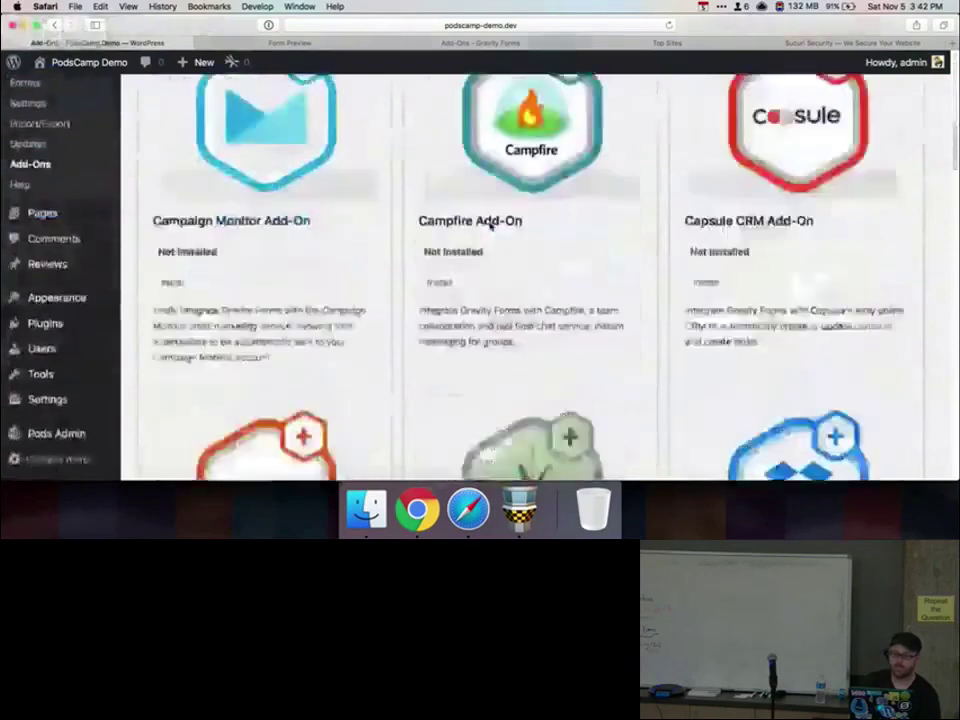
{"action": "scroll", "coordinate": [490, 227], "scroll_direction": "down", "scroll_amount": 15}
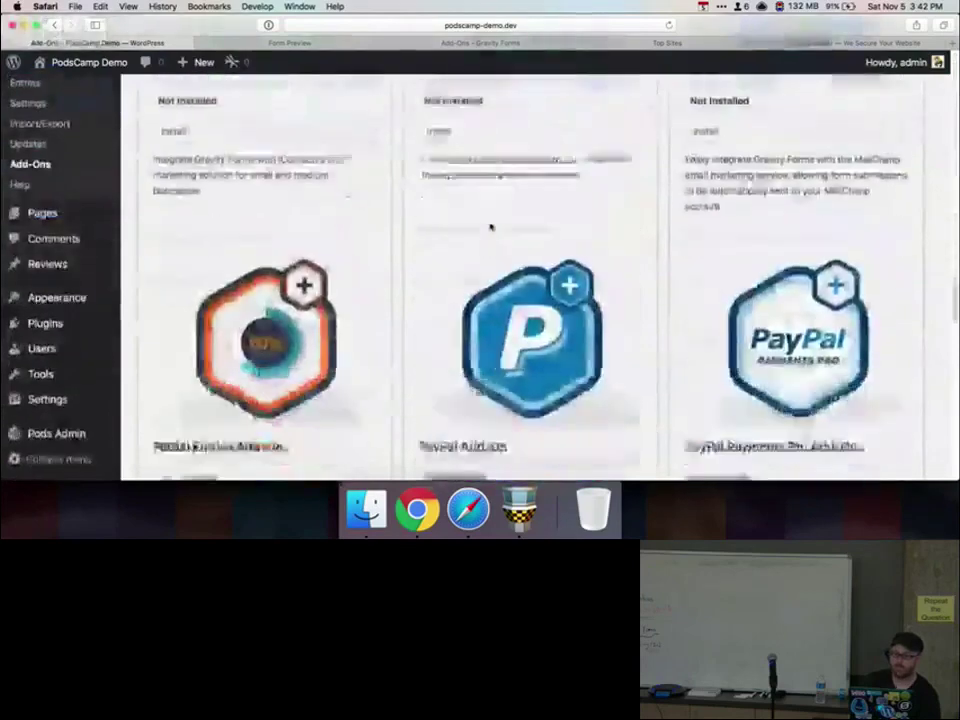
{"action": "scroll", "coordinate": [490, 227], "scroll_direction": "down", "scroll_amount": 5}
{"action": "scroll", "coordinate": [650, 240], "scroll_direction": "up", "scroll_amount": 3}
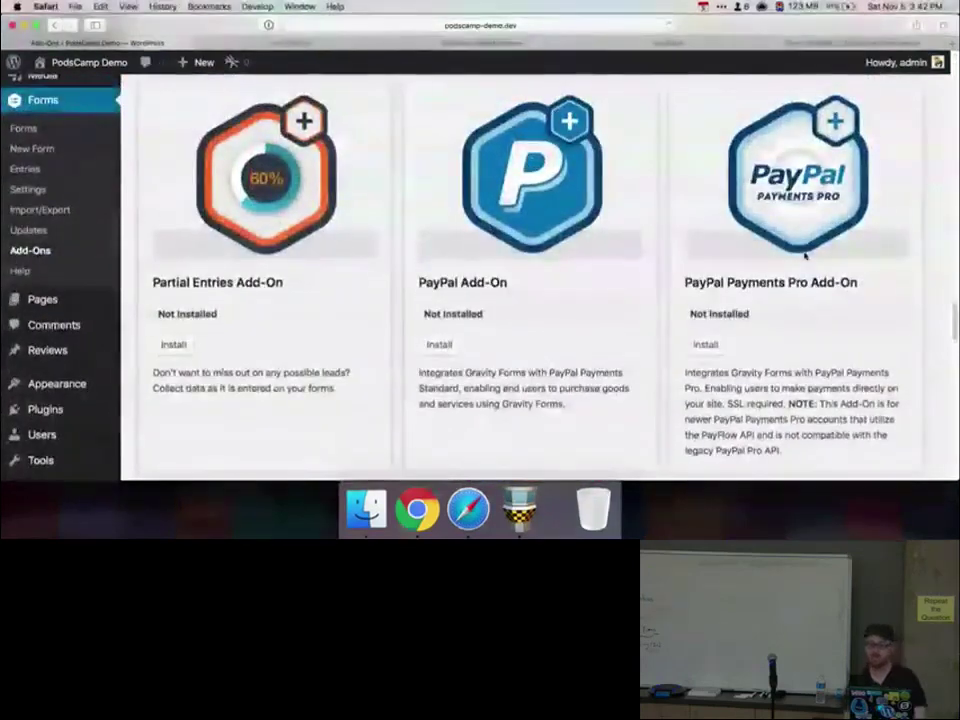